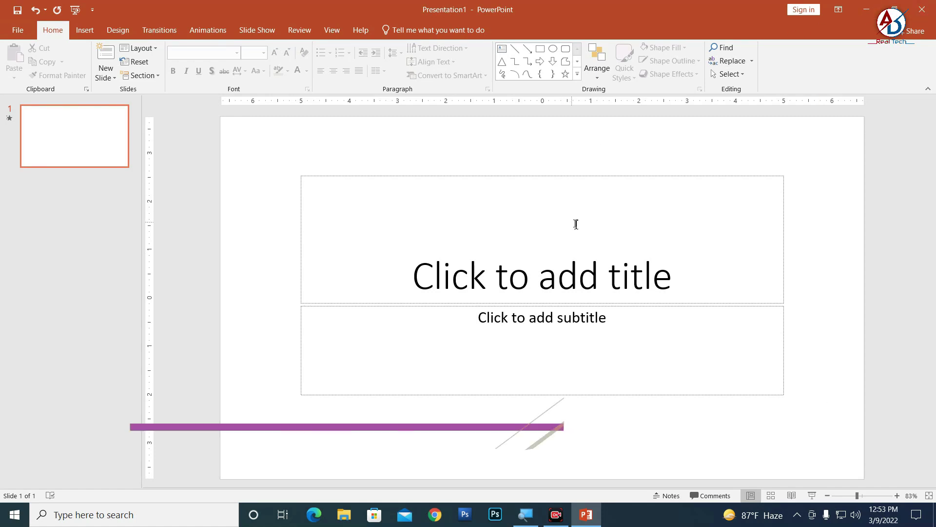
- Look through the Insert options and the Shapes gallery without adding anything
{"action": "left_click", "coordinate": [85, 30]}
{"action": "left_click", "coordinate": [56, 30]}
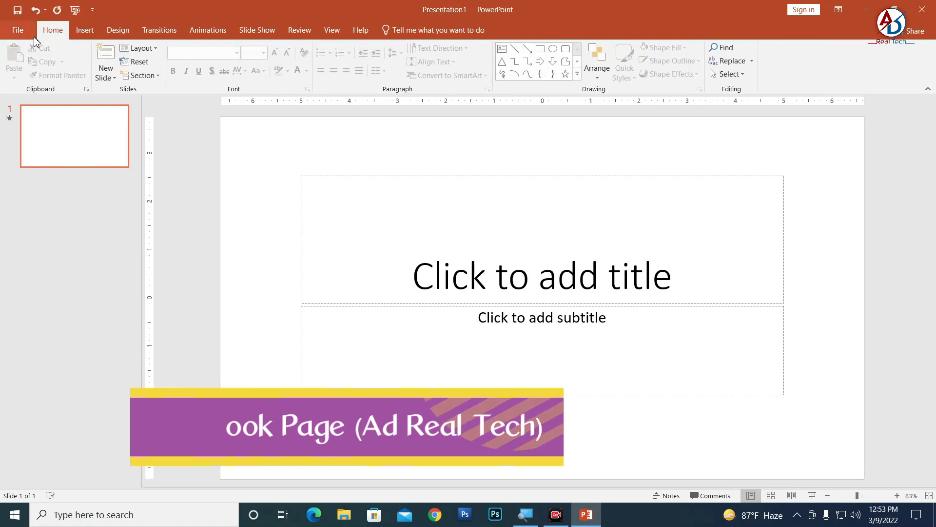
{"action": "left_click", "coordinate": [84, 31]}
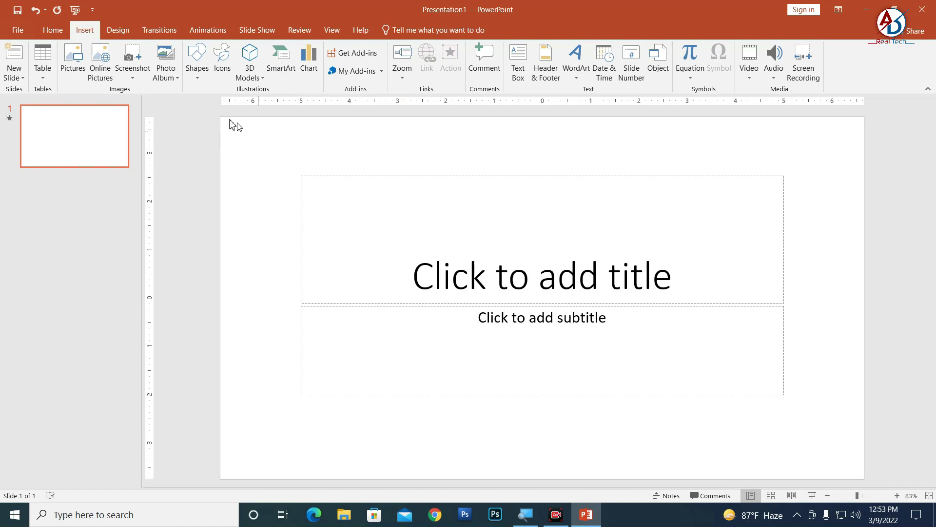
{"action": "left_click", "coordinate": [205, 80]}
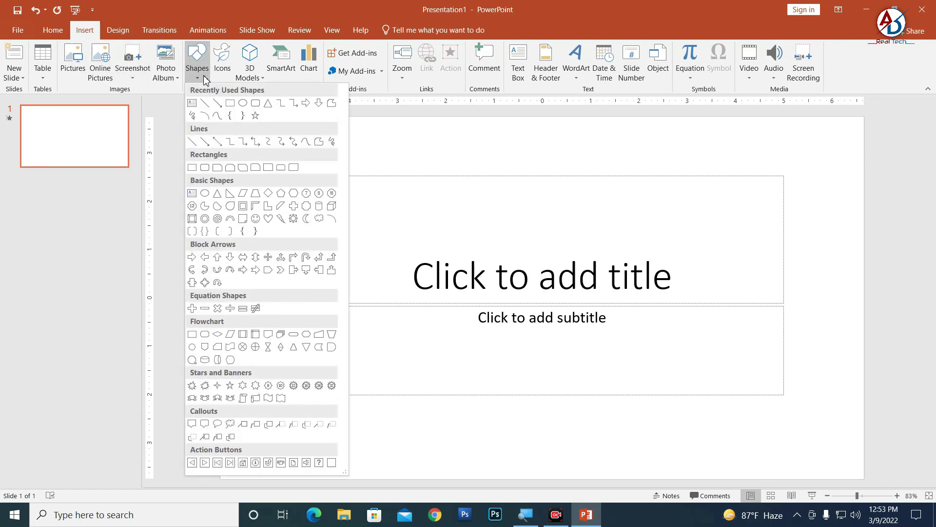
{"action": "left_click", "coordinate": [479, 153]}
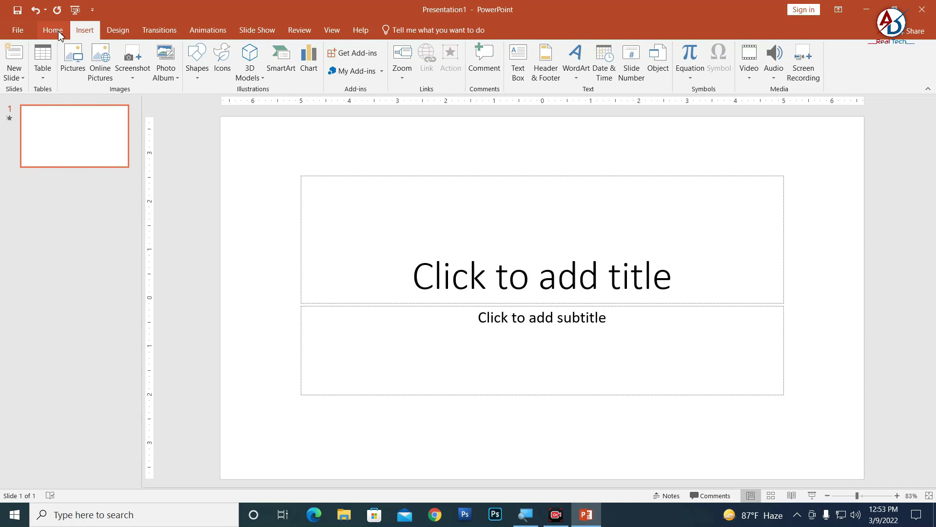
- Browse the Design, Transitions, Animations and Slide Show options without changing anything
{"action": "left_click", "coordinate": [122, 30]}
{"action": "left_click", "coordinate": [146, 34]}
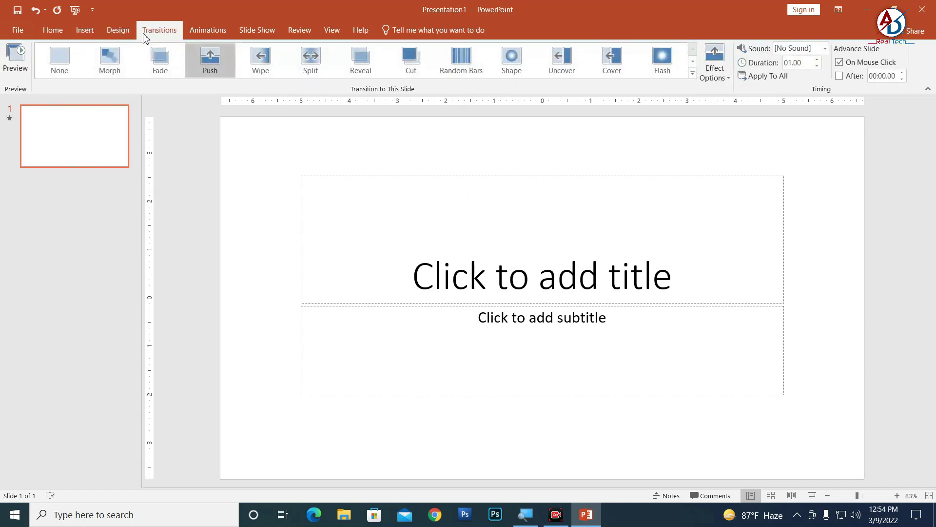
{"action": "left_click", "coordinate": [116, 30]}
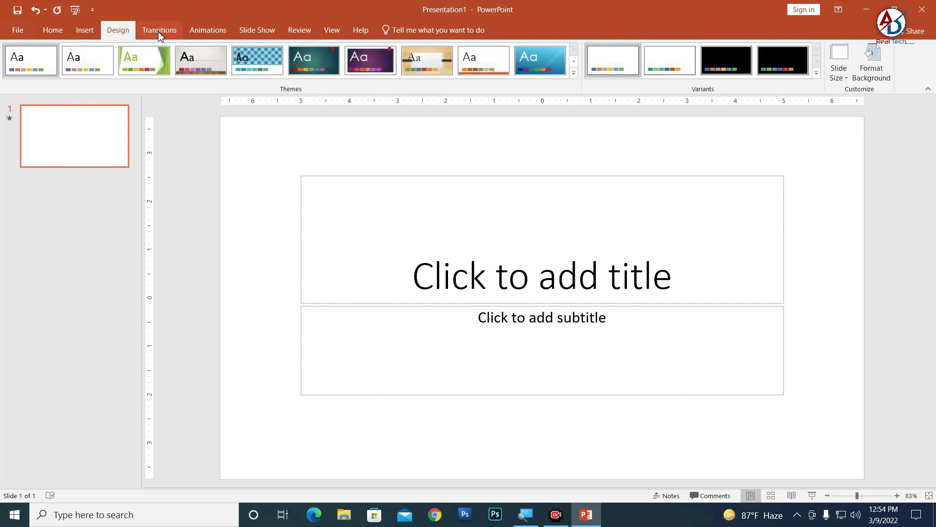
{"action": "left_click", "coordinate": [158, 32]}
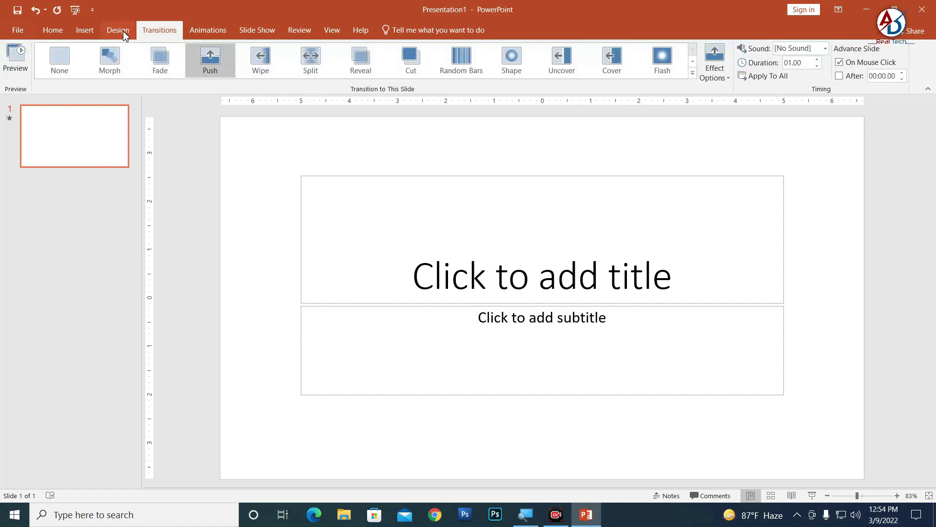
{"action": "left_click", "coordinate": [122, 31]}
{"action": "left_click", "coordinate": [151, 28]}
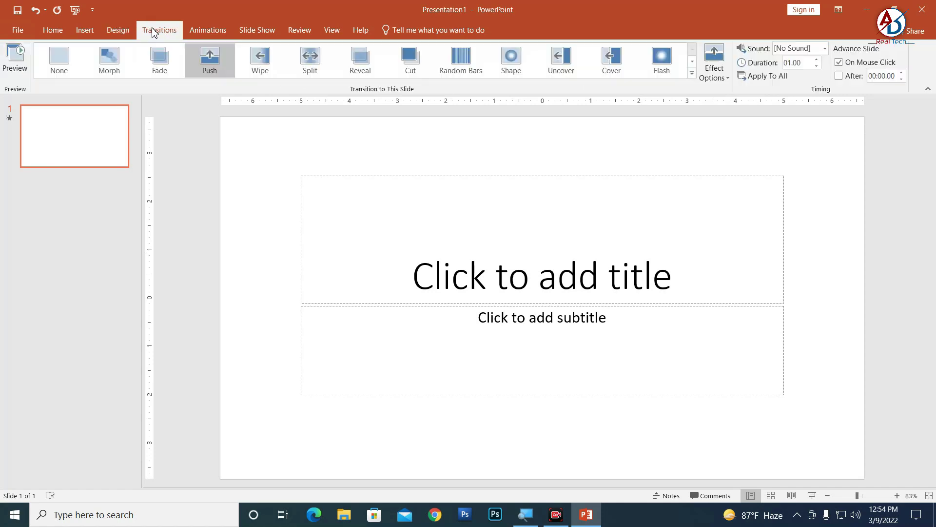
{"action": "left_click", "coordinate": [201, 34]}
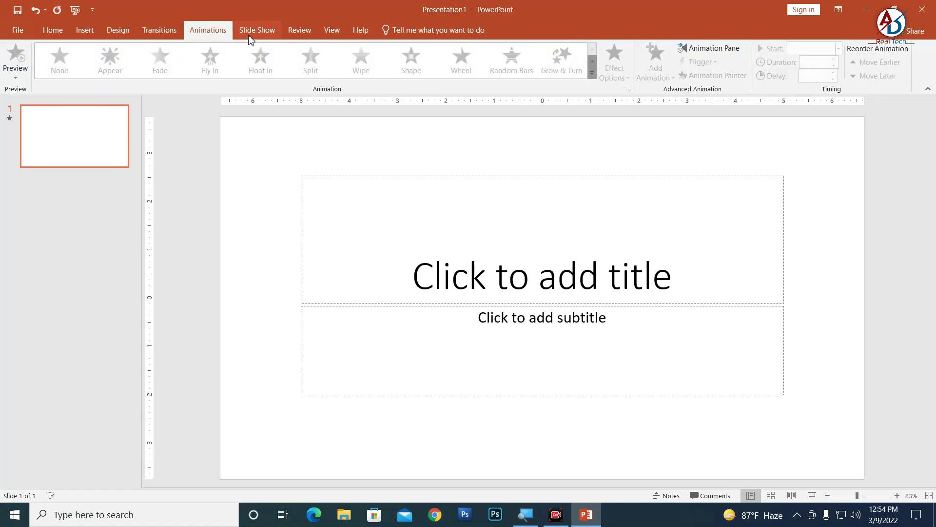
{"action": "left_click", "coordinate": [249, 35]}
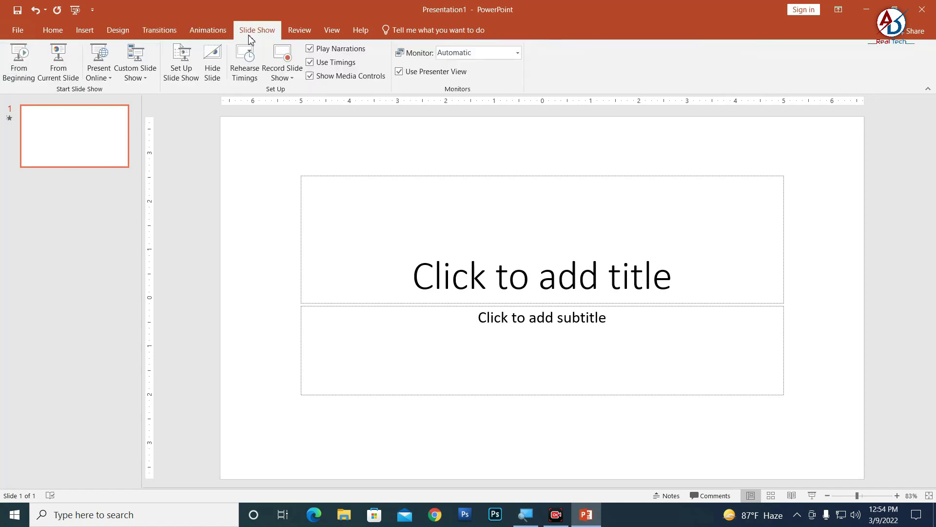
{"action": "left_click", "coordinate": [120, 35]}
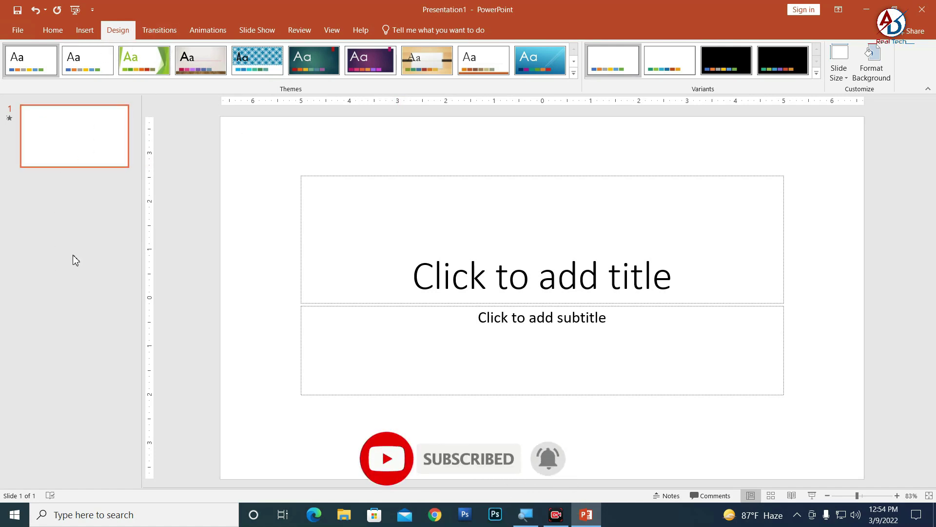
- Add two new slides with the Title Slide layout from Home > New Slide
{"action": "left_click", "coordinate": [53, 30]}
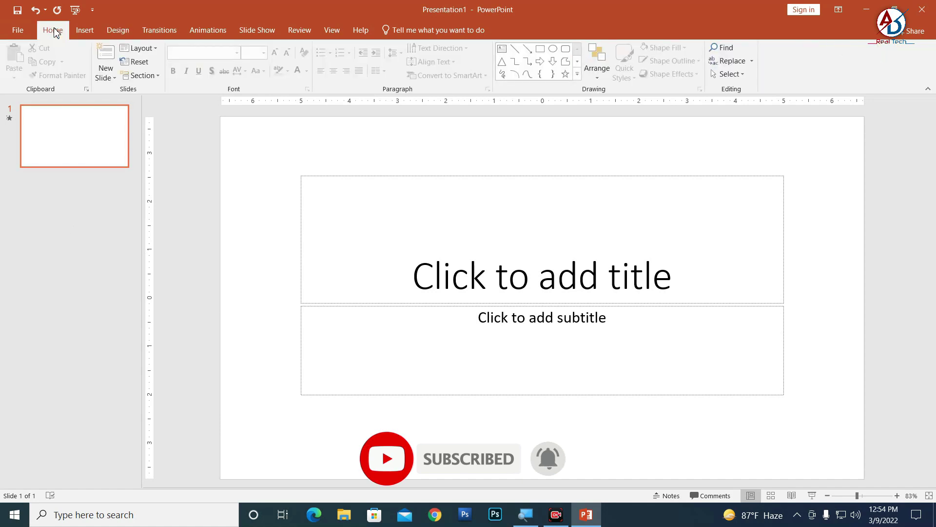
{"action": "left_click", "coordinate": [104, 77]}
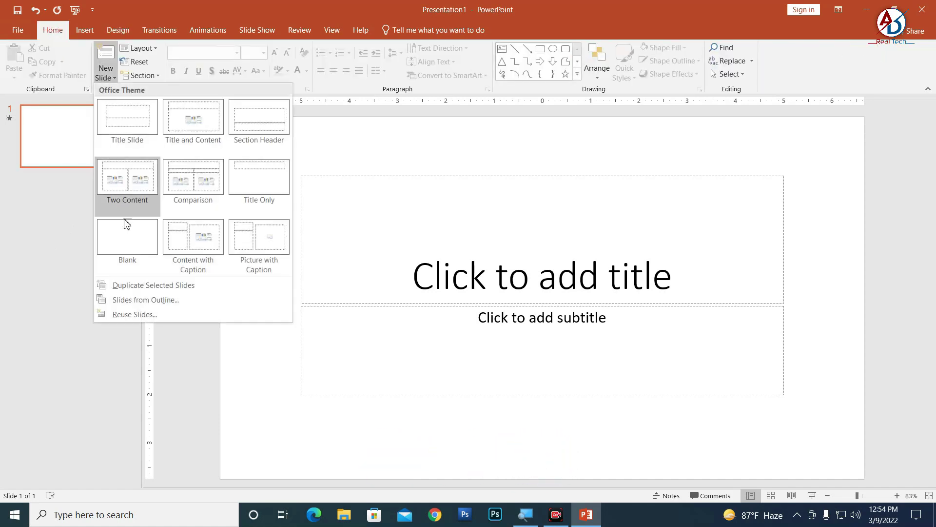
{"action": "left_click", "coordinate": [131, 117]}
{"action": "left_click", "coordinate": [106, 77]}
{"action": "left_click", "coordinate": [130, 131]}
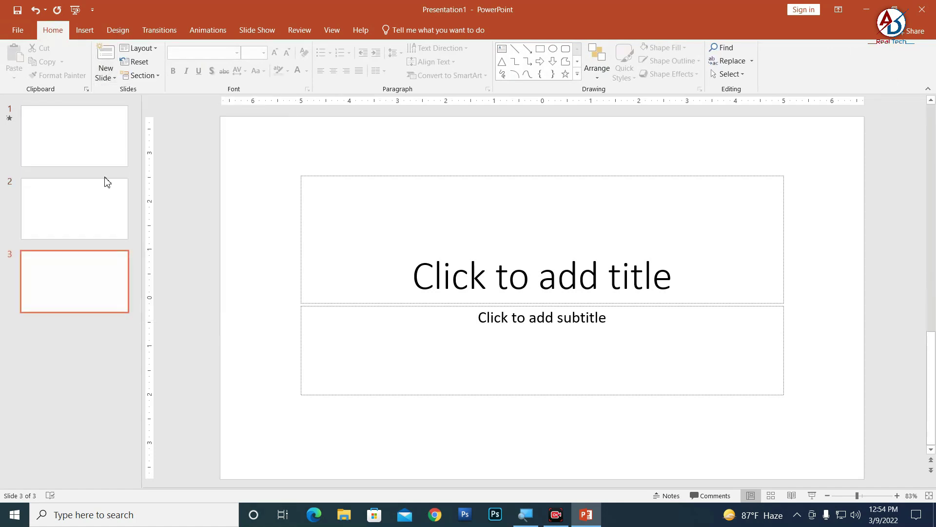
- Return to the first slide and place the cursor in its title placeholder
{"action": "left_click", "coordinate": [86, 144]}
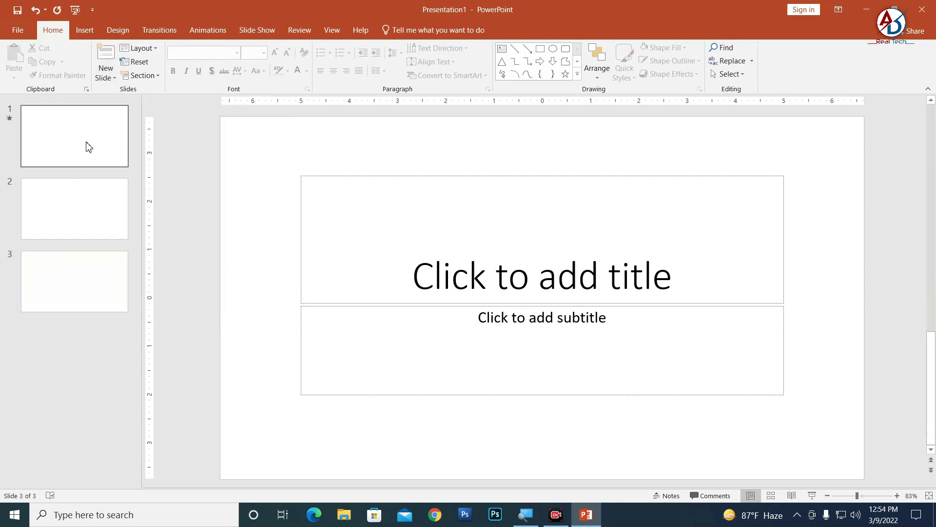
{"action": "left_click", "coordinate": [86, 230]}
{"action": "left_click", "coordinate": [90, 154]}
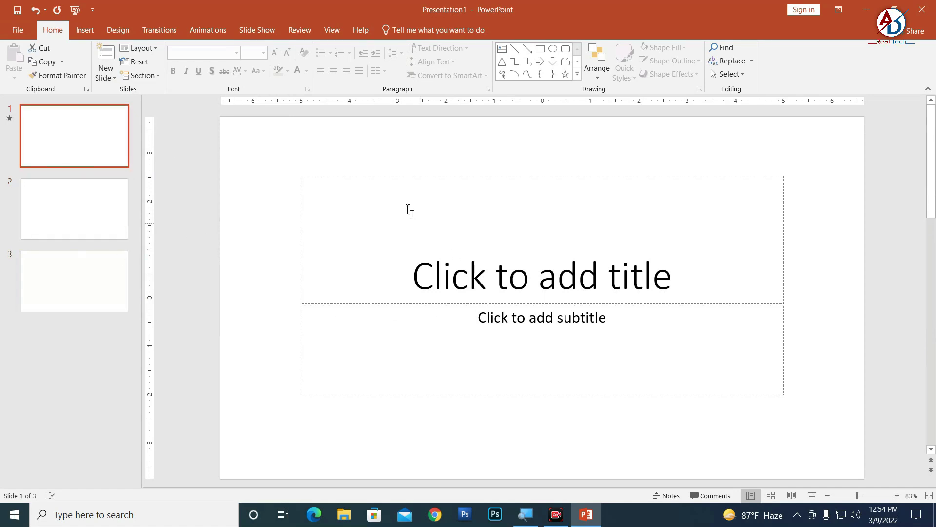
{"action": "mouse_move", "coordinate": [287, 163]}
{"action": "left_mouse_down"}
{"action": "mouse_move", "coordinate": [682, 360]}
{"action": "mouse_move", "coordinate": [719, 286]}
{"action": "left_mouse_up"}
{"action": "left_click", "coordinate": [546, 276]}
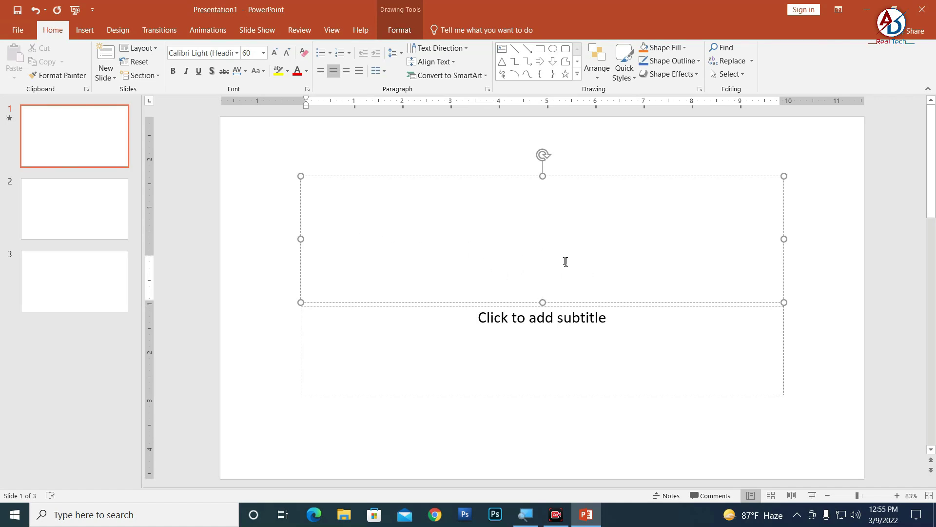
- Enter title 'Ad Real Tech' and subtitle 'A Complete Platform for E-Learning', then select slide 2
{"action": "type", "text": "Ad "}
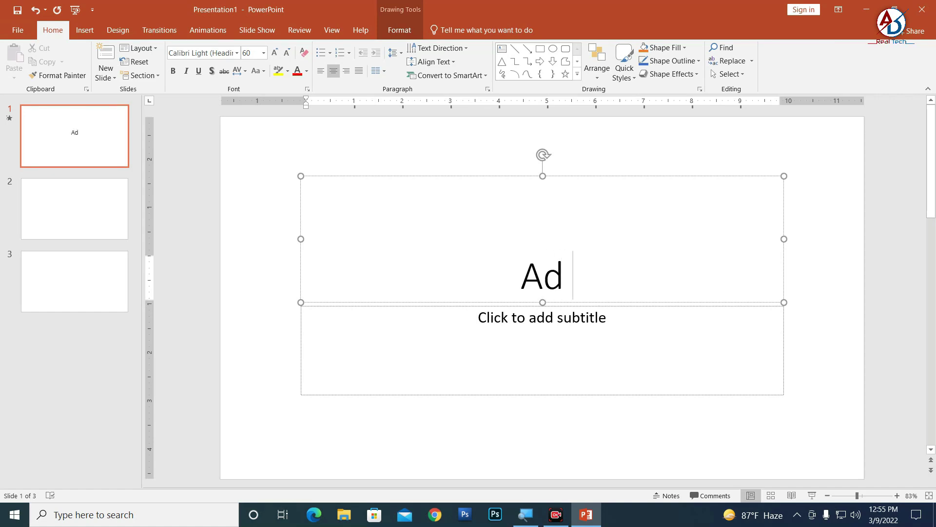
{"action": "type", "text": "Real Tec"}
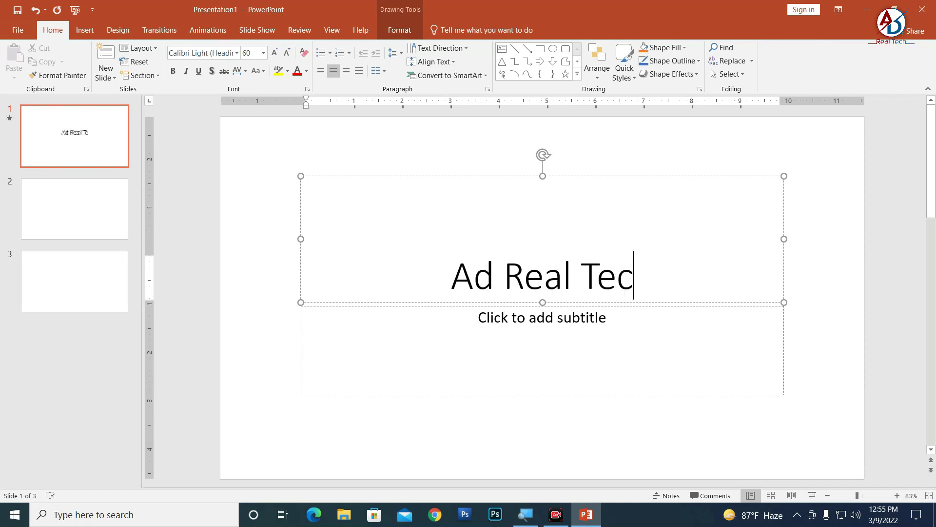
{"action": "type", "text": "h"}
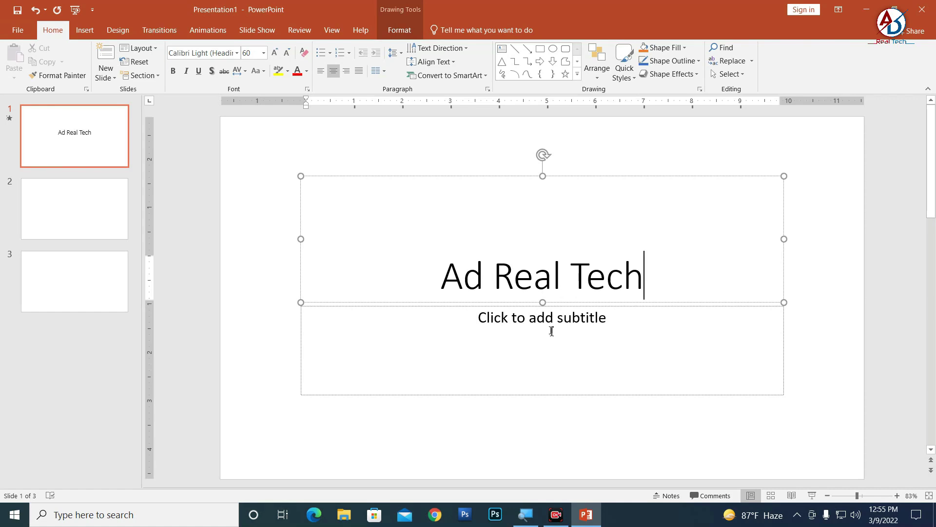
{"action": "left_click", "coordinate": [552, 331]}
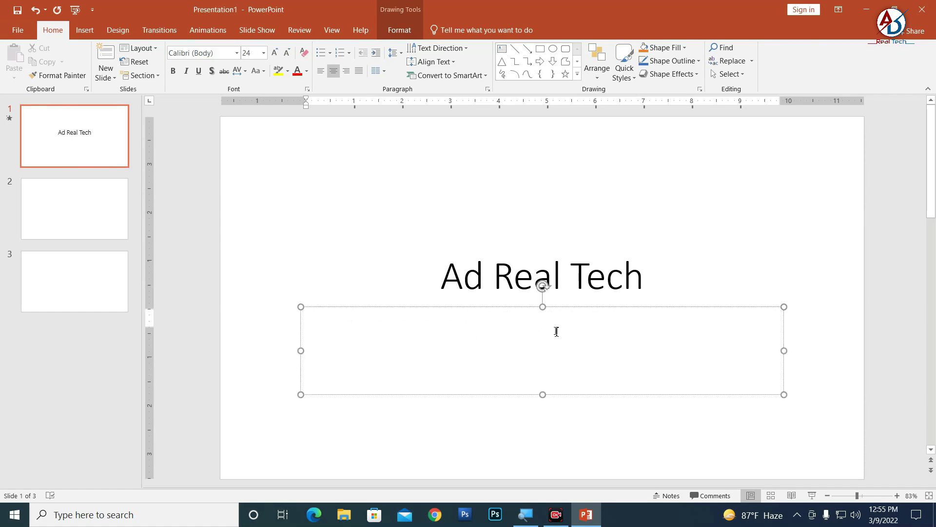
{"action": "type", "text": "A Complete Platform for E-Learning"}
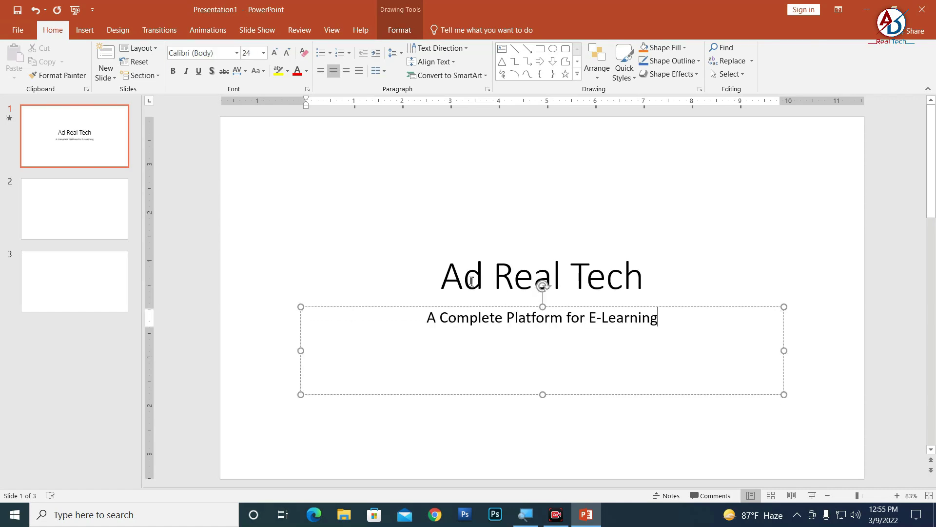
{"action": "left_click", "coordinate": [471, 281]}
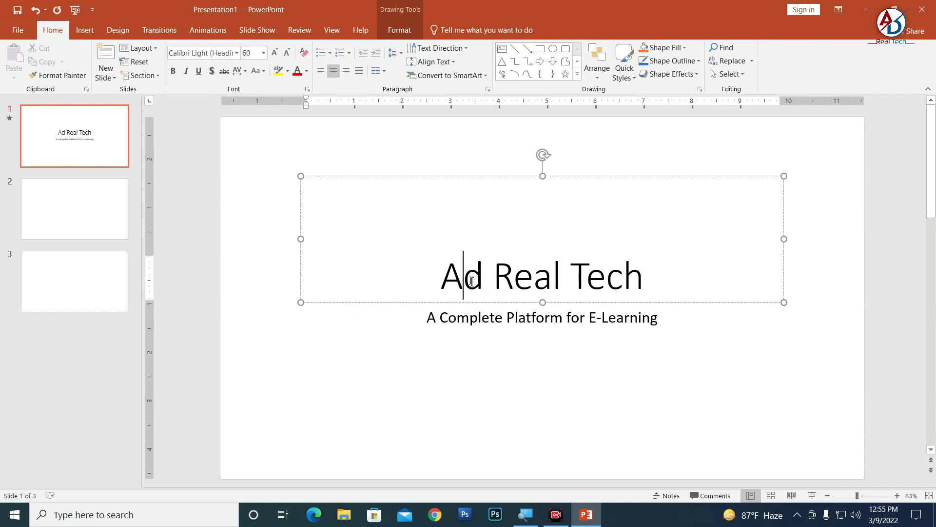
{"action": "left_click", "coordinate": [456, 321]}
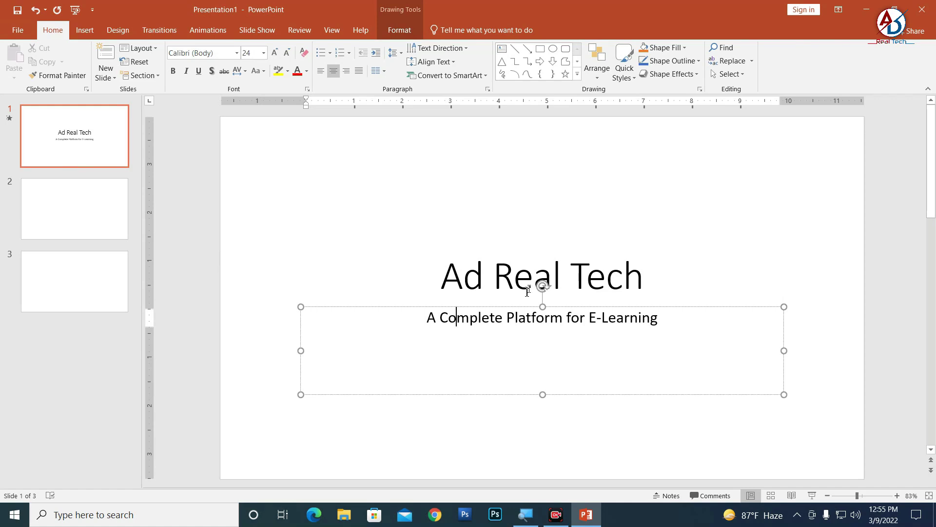
{"action": "left_click", "coordinate": [61, 203]}
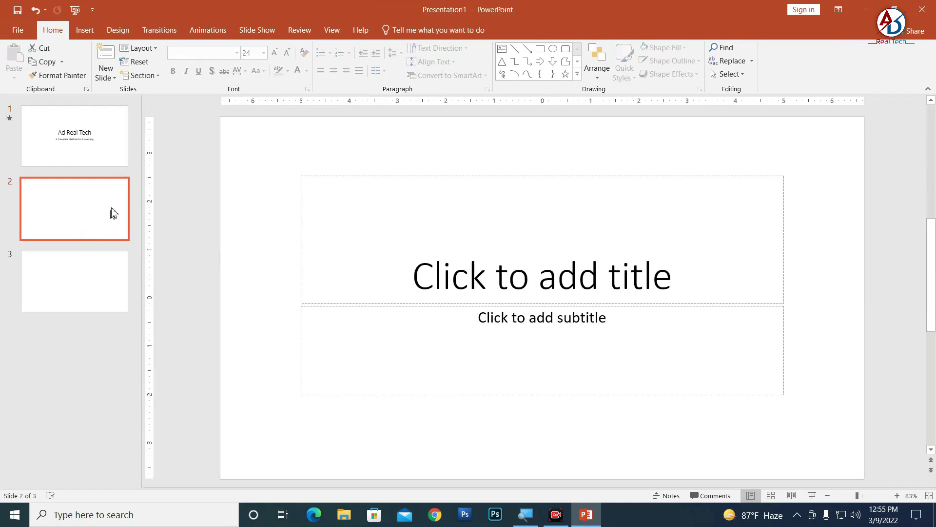
- Delete the empty second slide from its thumbnail's right-click menu
{"action": "left_click", "coordinate": [117, 34]}
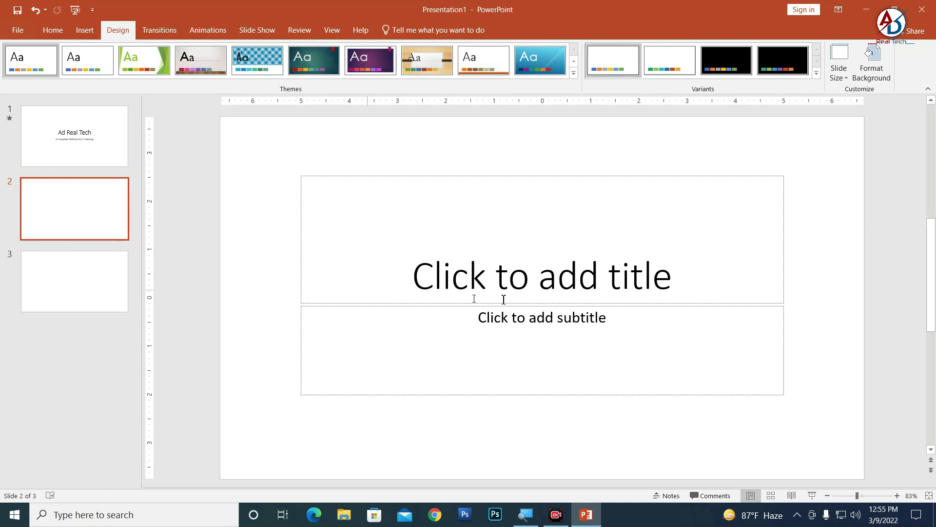
{"action": "right_click", "coordinate": [85, 208]}
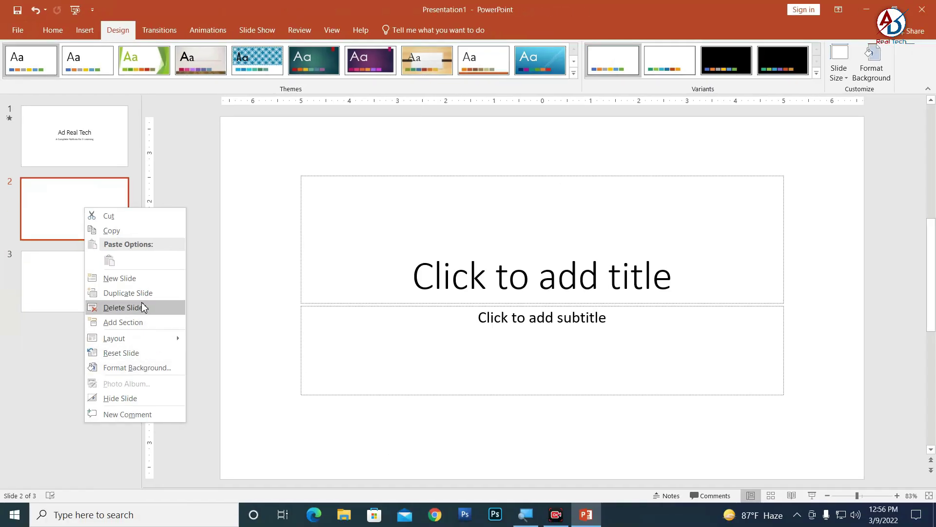
{"action": "left_click", "coordinate": [142, 305]}
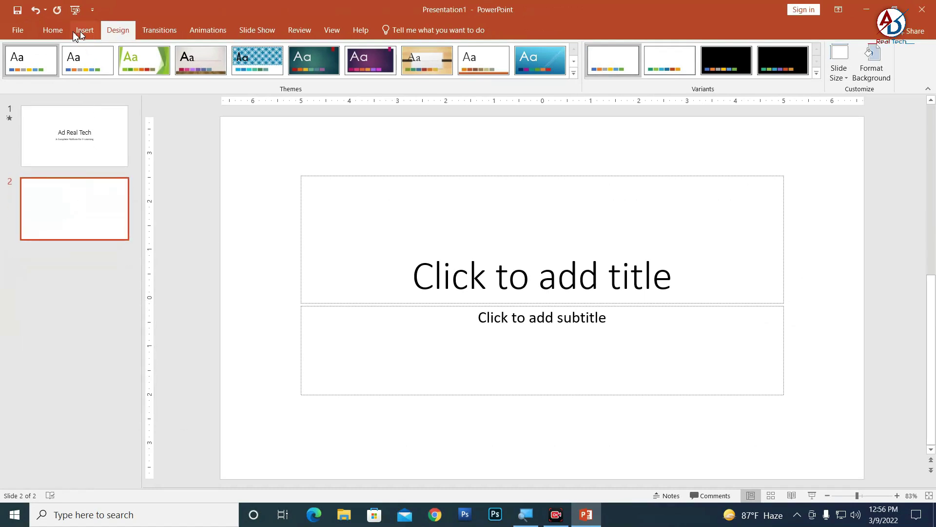
- Select slide 1 and bring up the New Slide layout choices
{"action": "left_click", "coordinate": [53, 31]}
{"action": "left_click", "coordinate": [83, 142]}
{"action": "left_click", "coordinate": [115, 78]}
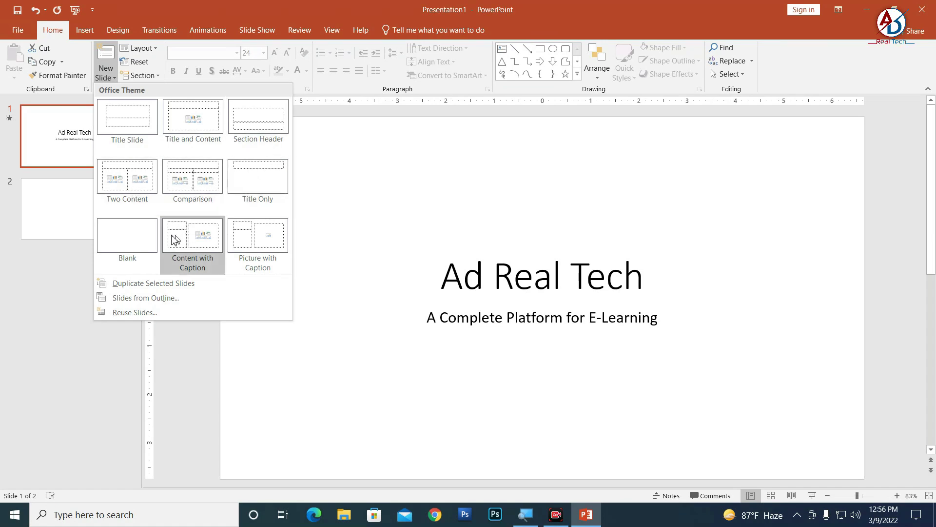
- Add a Picture with Caption slide and title it 'Computer Course'
{"action": "left_click", "coordinate": [253, 243]}
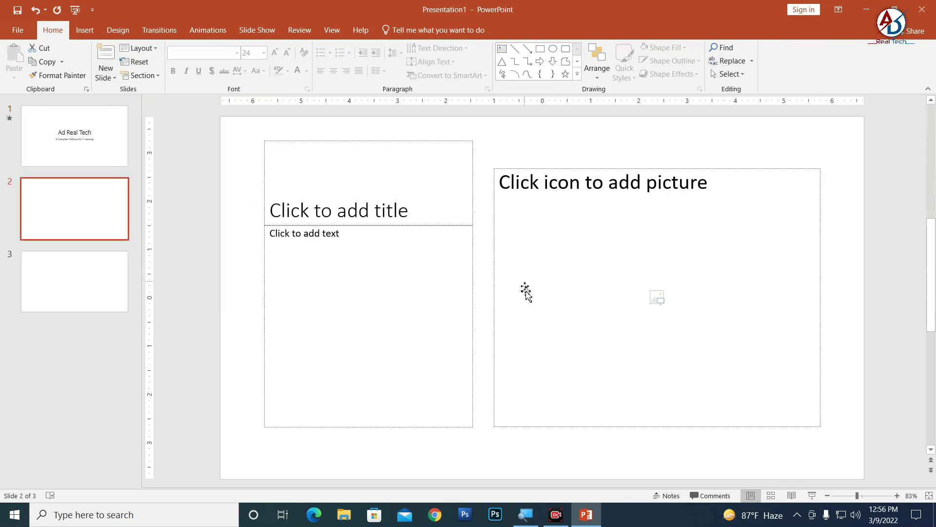
{"action": "left_click", "coordinate": [340, 212]}
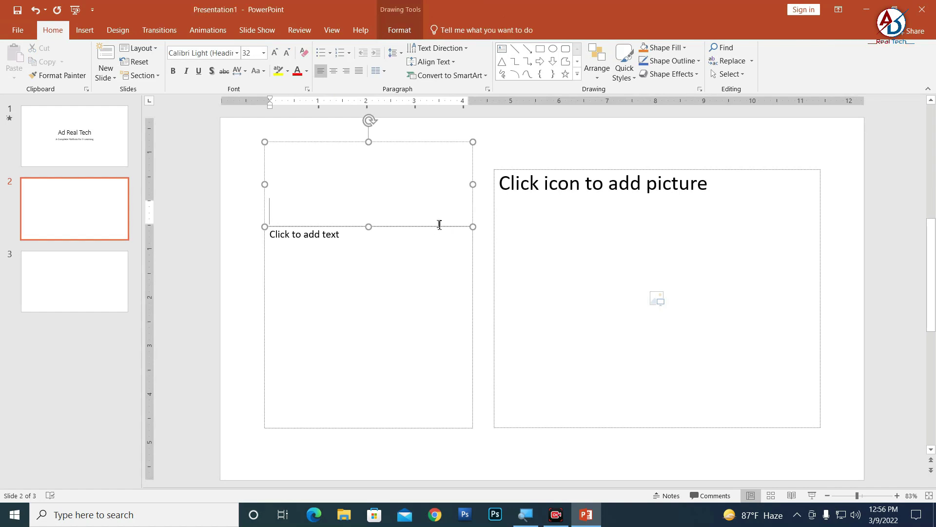
{"action": "type", "text": "Compu"}
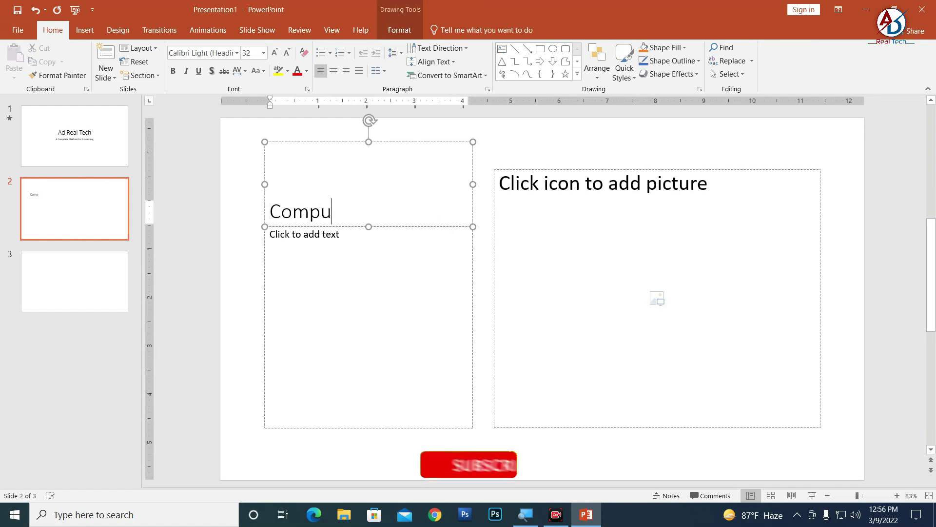
{"action": "type", "text": "ter"}
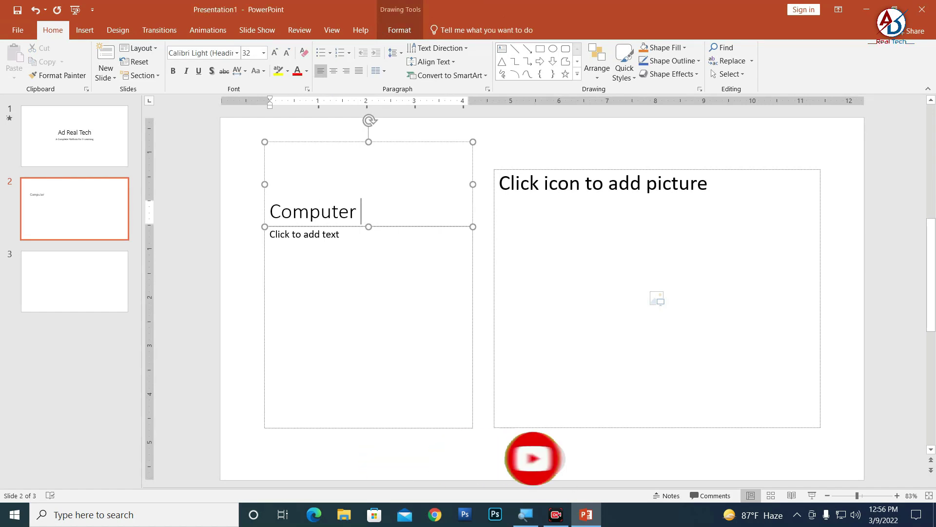
{"action": "type", "text": " Course"}
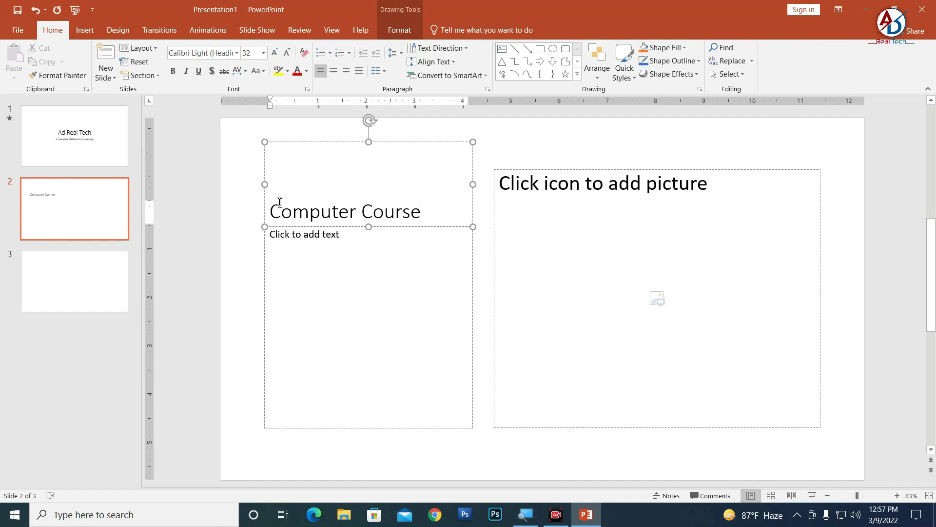
{"action": "left_click", "coordinate": [334, 241]}
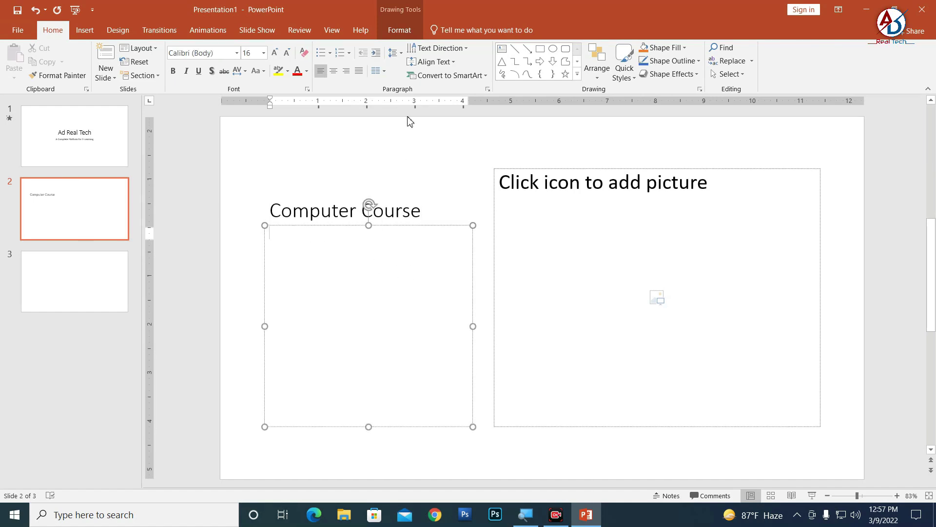
- Apply Arrow Bullets and list Computer Basic, Graphic Design, Hardware, Networking, Accounting Package
{"action": "left_click", "coordinate": [330, 53]}
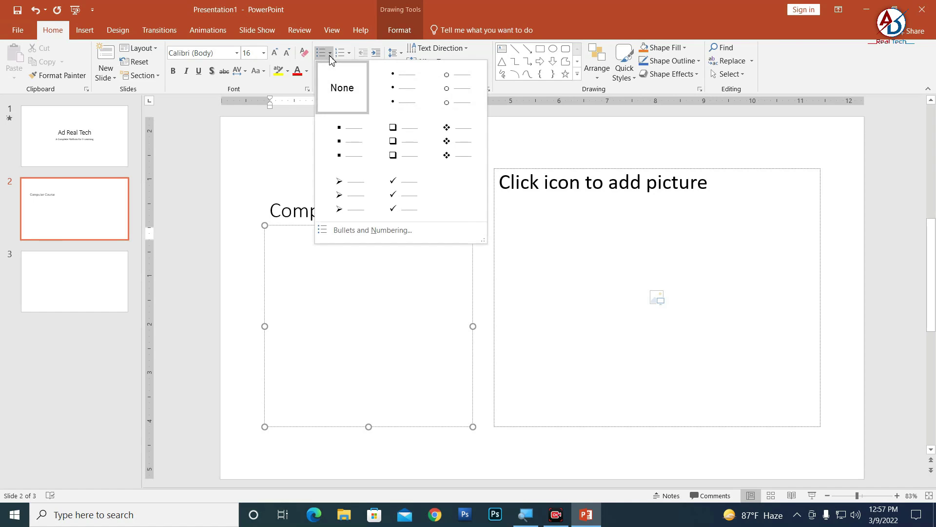
{"action": "left_click", "coordinate": [352, 203]}
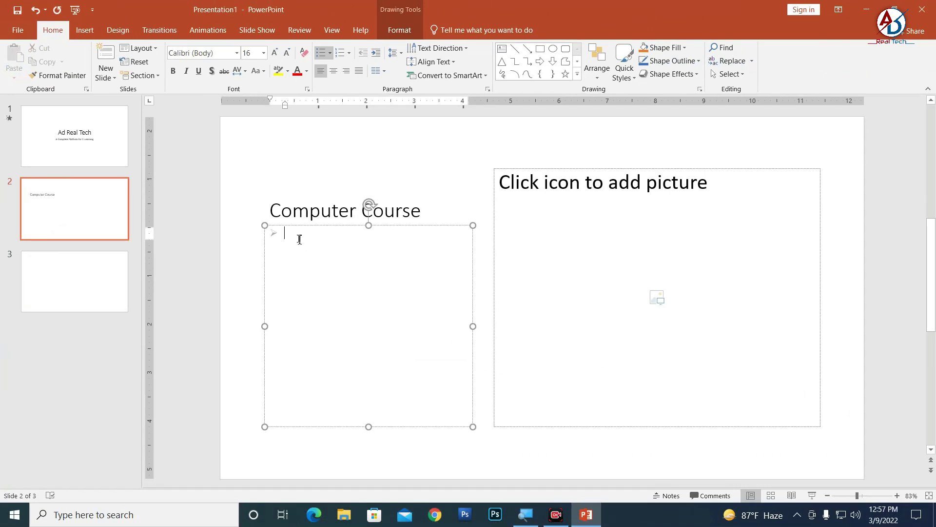
{"action": "type", "text": "Computer Bas"}
{"action": "type", "text": "ic"}
{"action": "key", "text": "Return"}
{"action": "type", "text": "Graphic Design"}
{"action": "key", "text": "Return"}
{"action": "type", "text": "Hardware"}
{"action": "key", "text": "Return"}
{"action": "type", "text": "Networking"}
{"action": "key", "text": "Return"}
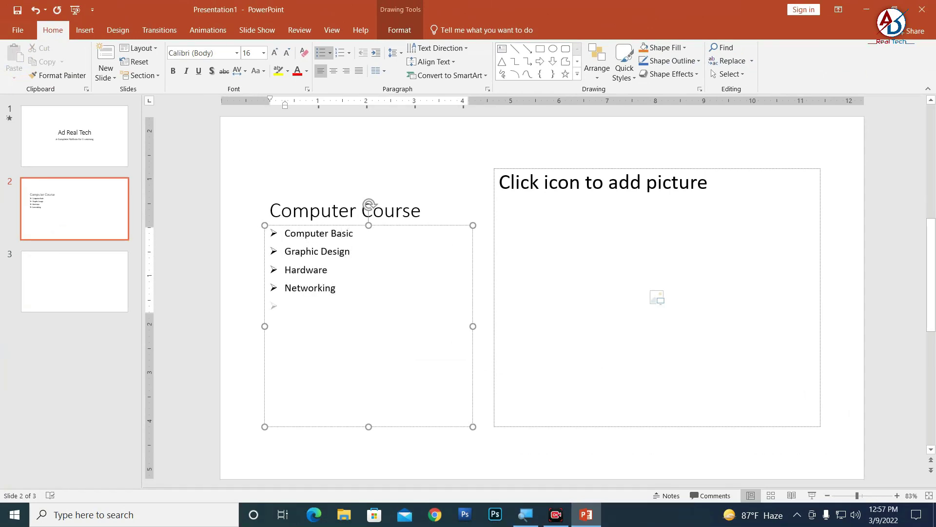
{"action": "type", "text": "Accounting Package"}
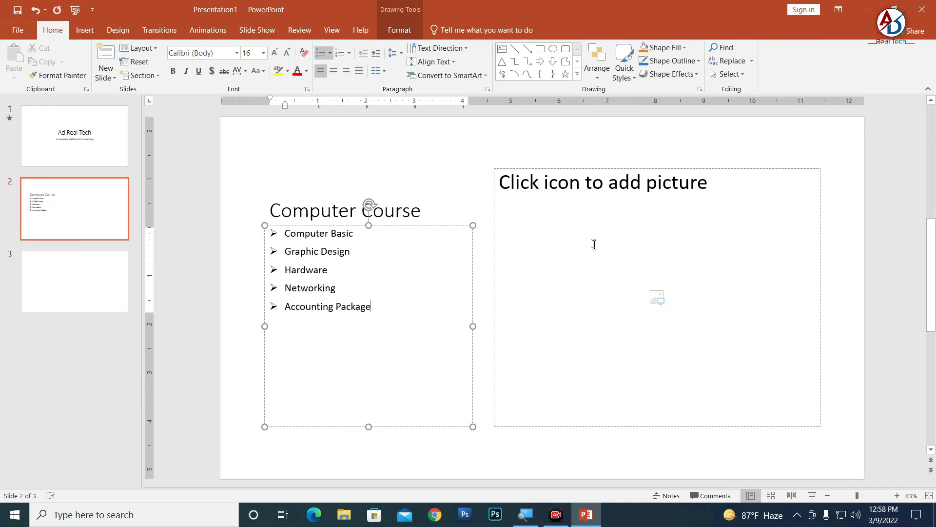
- Insert the designer-at-a-computer image from the Desktop's Presentation image folder into the picture area
{"action": "left_click", "coordinate": [658, 299]}
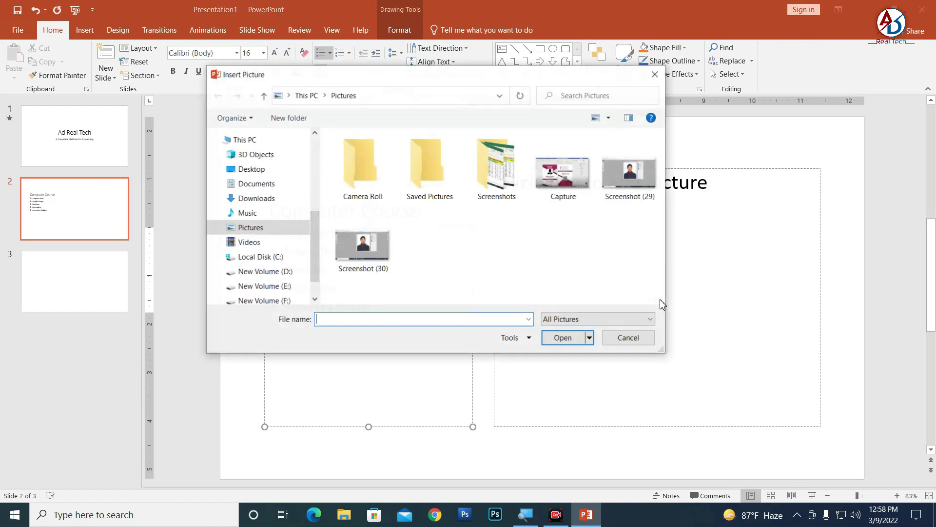
{"action": "left_click", "coordinate": [251, 169]}
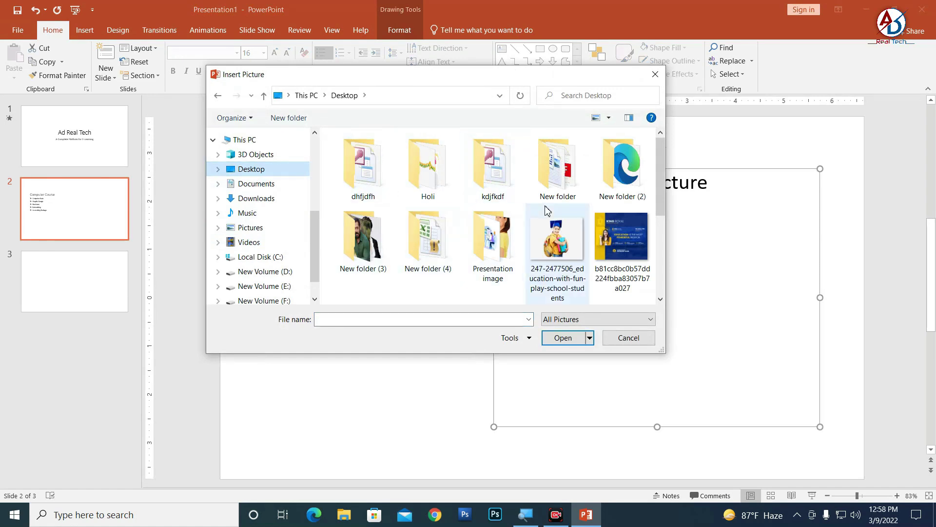
{"action": "double_click", "coordinate": [491, 241]}
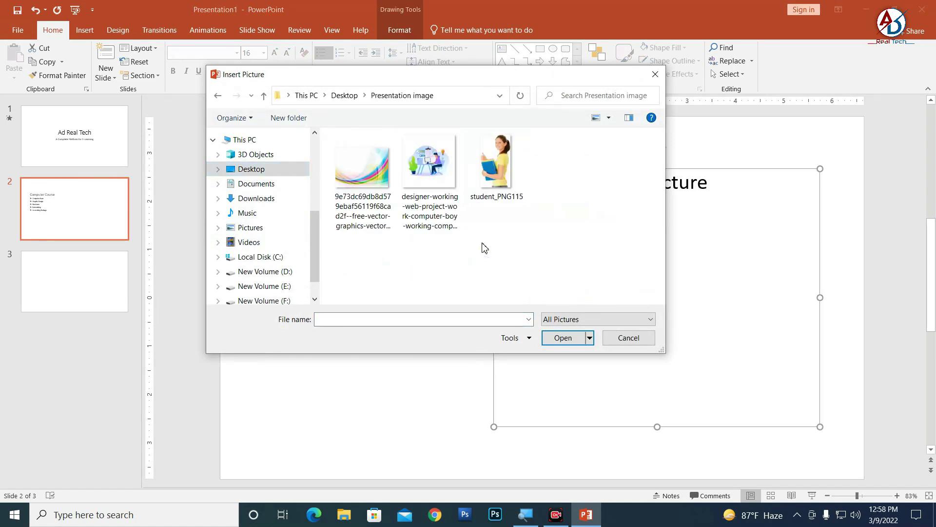
{"action": "left_click", "coordinate": [422, 190]}
{"action": "left_click", "coordinate": [566, 339]}
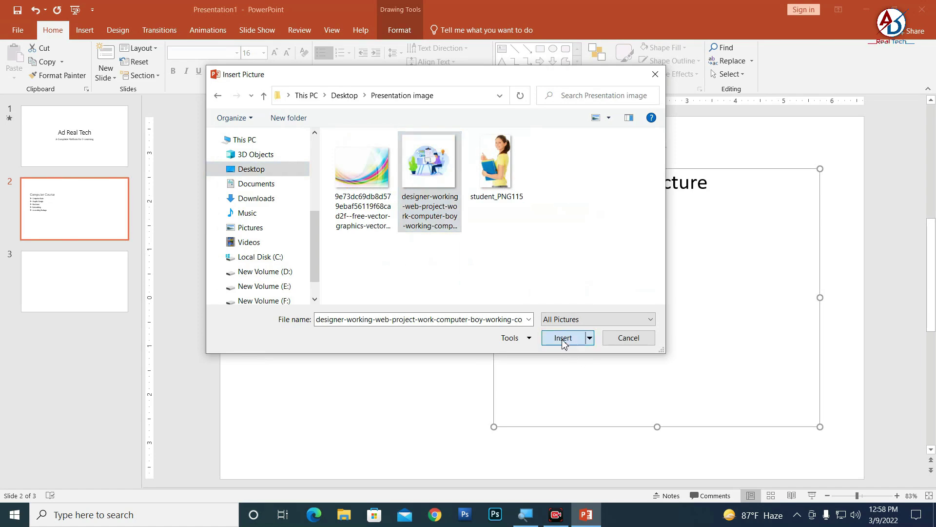
- Deselect the picture and select the word Course in the slide title
{"action": "left_click", "coordinate": [422, 394]}
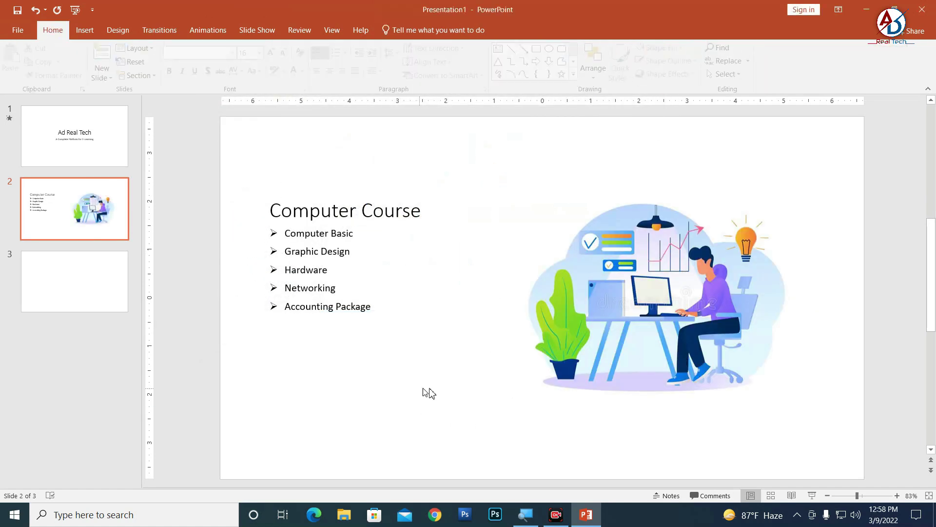
{"action": "left_click", "coordinate": [340, 213]}
{"action": "double_click", "coordinate": [386, 213]}
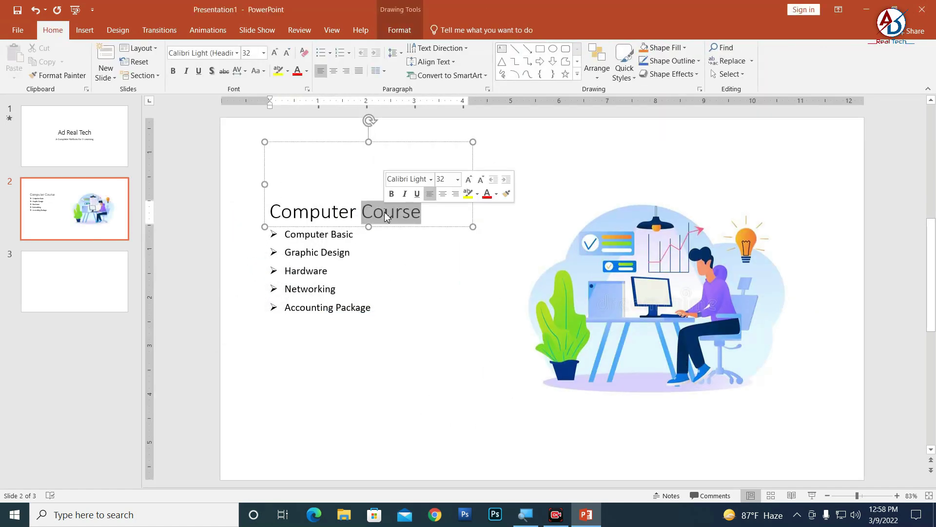
- Set the whole Computer Course title in the Adobe Gothic Std B font
{"action": "left_click", "coordinate": [333, 71]}
{"action": "triple_click", "coordinate": [363, 197]}
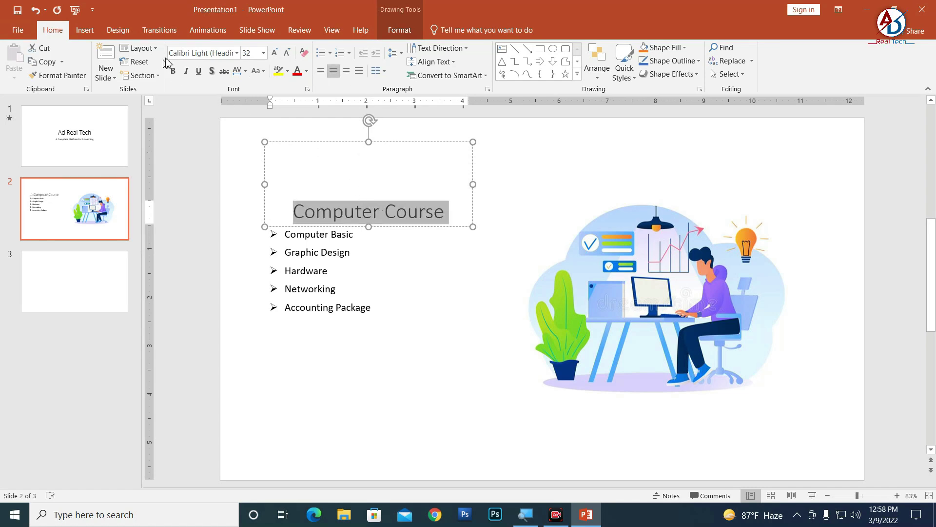
{"action": "left_click", "coordinate": [238, 53]}
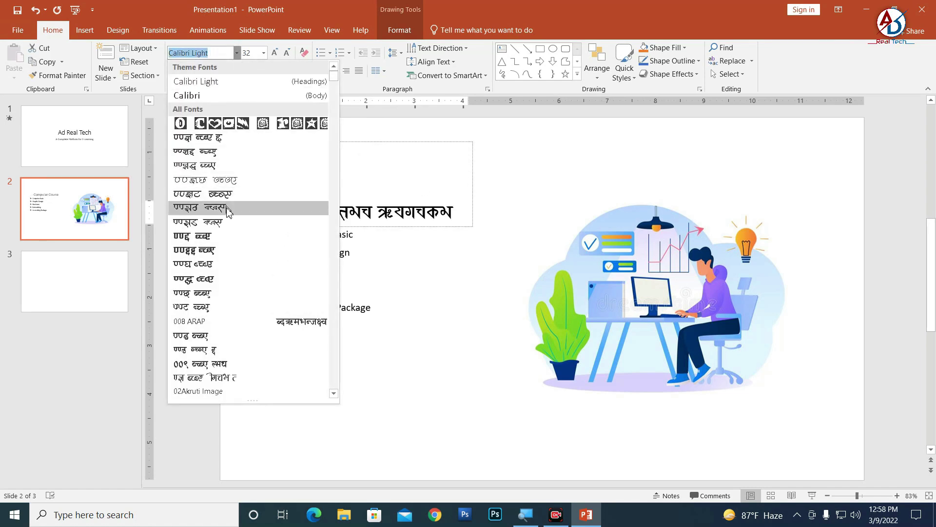
{"action": "scroll", "coordinate": [240, 280], "scroll_direction": "down", "scroll_amount": 3}
{"action": "scroll", "coordinate": [241, 292], "scroll_direction": "down", "scroll_amount": 5}
{"action": "scroll", "coordinate": [247, 297], "scroll_direction": "down", "scroll_amount": 1}
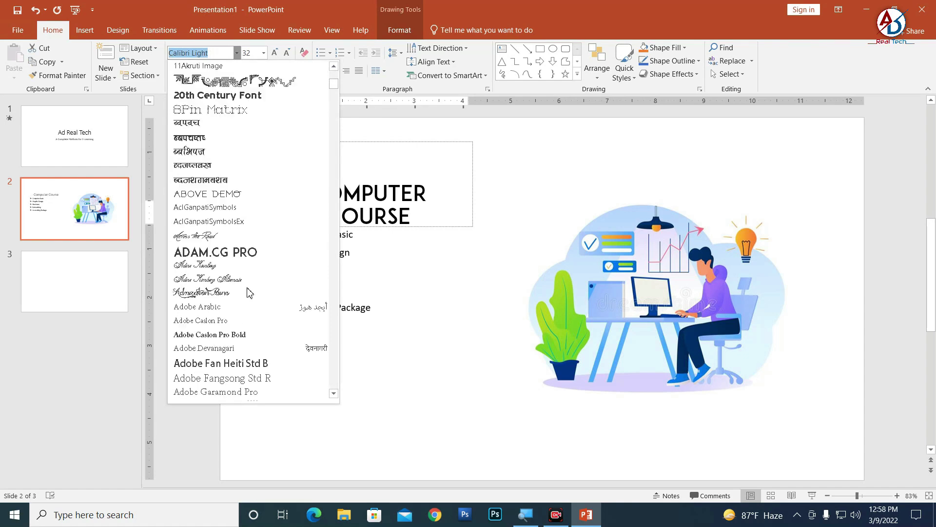
{"action": "scroll", "coordinate": [249, 298], "scroll_direction": "down", "scroll_amount": 2}
{"action": "left_click", "coordinate": [249, 292]}
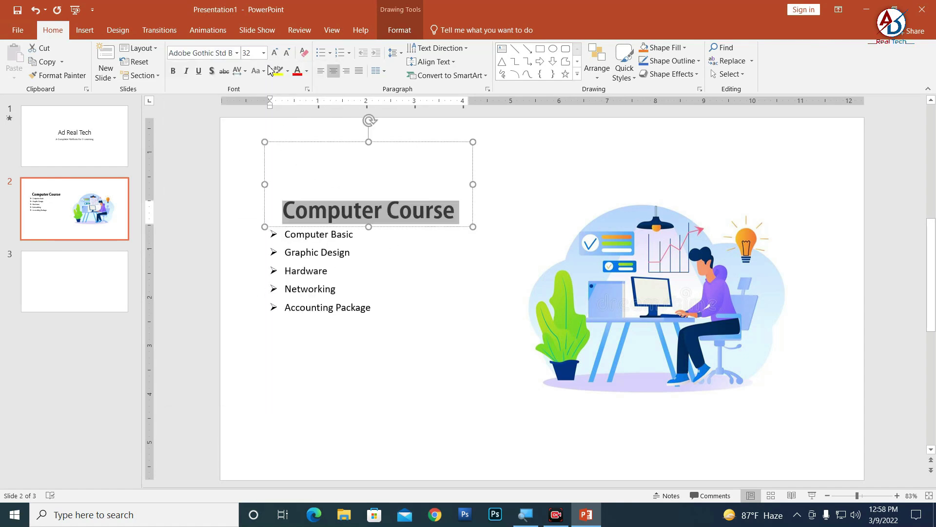
- Right-align the title in one column and shrink its box down around the text
{"action": "left_click", "coordinate": [320, 71]}
{"action": "left_click", "coordinate": [347, 71]}
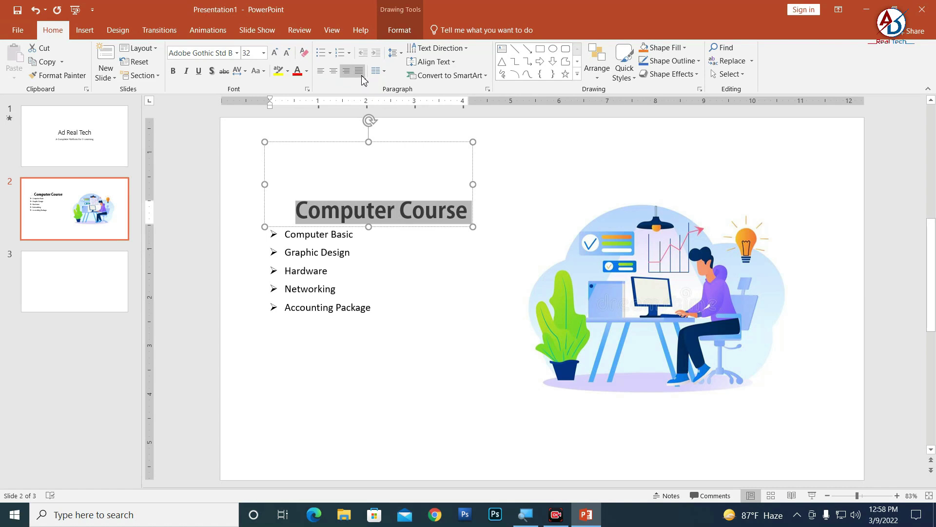
{"action": "left_click", "coordinate": [379, 72]}
{"action": "left_click", "coordinate": [396, 119]}
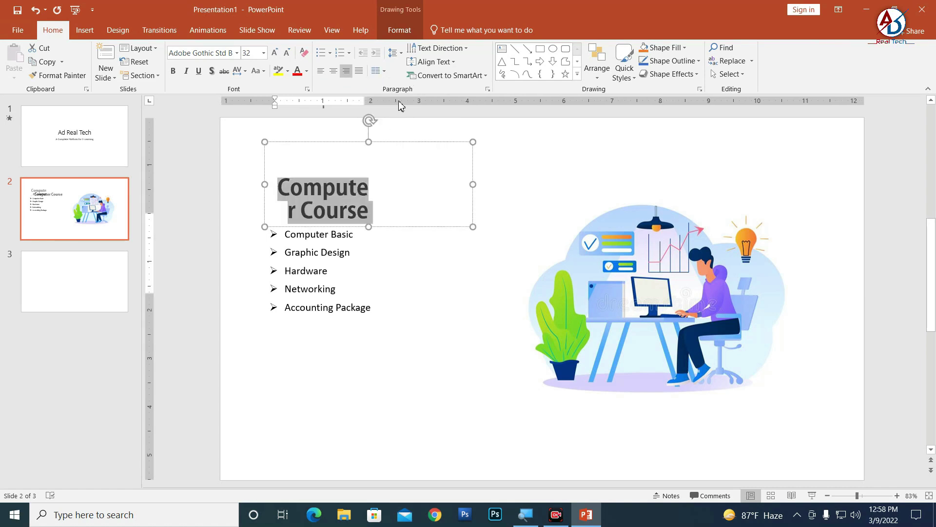
{"action": "left_click", "coordinate": [379, 71]}
{"action": "left_click", "coordinate": [407, 142]}
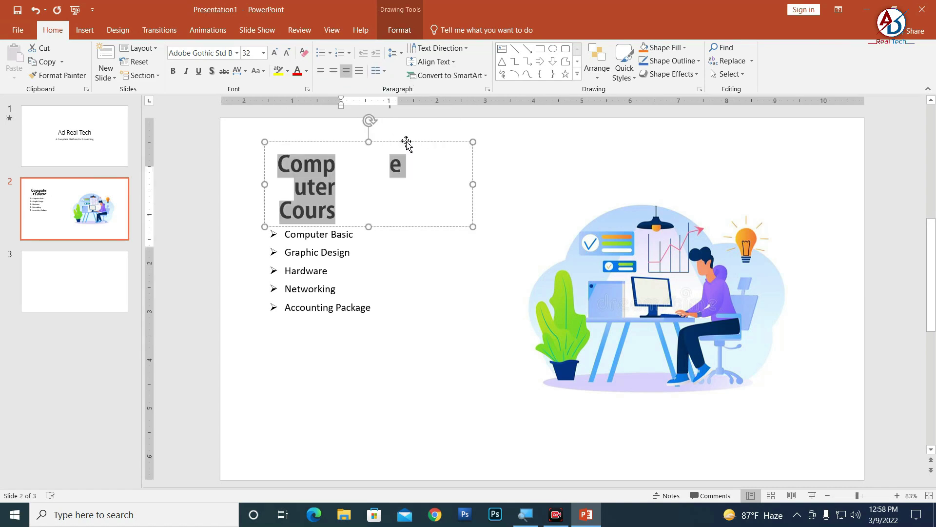
{"action": "left_click", "coordinate": [378, 71]}
{"action": "left_click", "coordinate": [394, 91]}
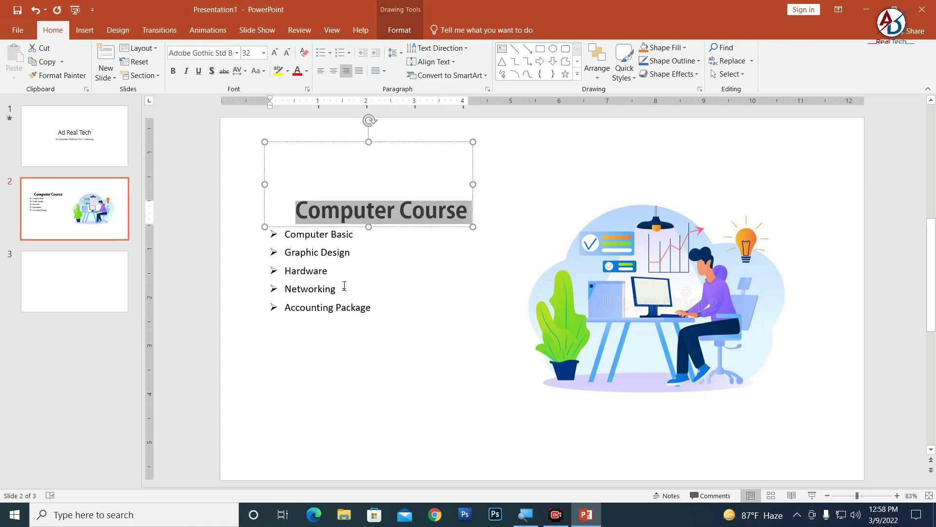
{"action": "left_click_drag", "start_coordinate": [369, 142], "coordinate": [370, 192]}
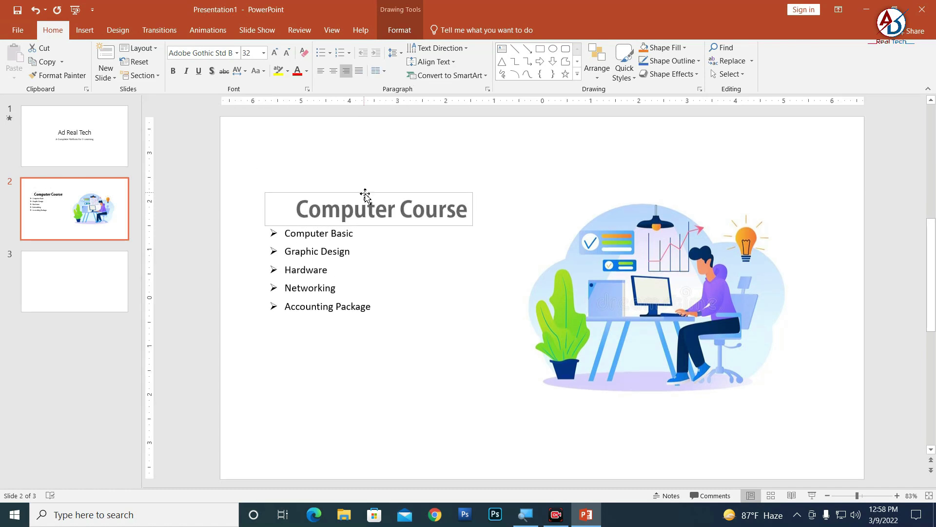
{"action": "left_click", "coordinate": [317, 257]}
- Set the bullet text to Adobe Gothic Std B and enlarge it two steps to 24 pt
{"action": "left_click_drag", "start_coordinate": [384, 309], "coordinate": [224, 157]}
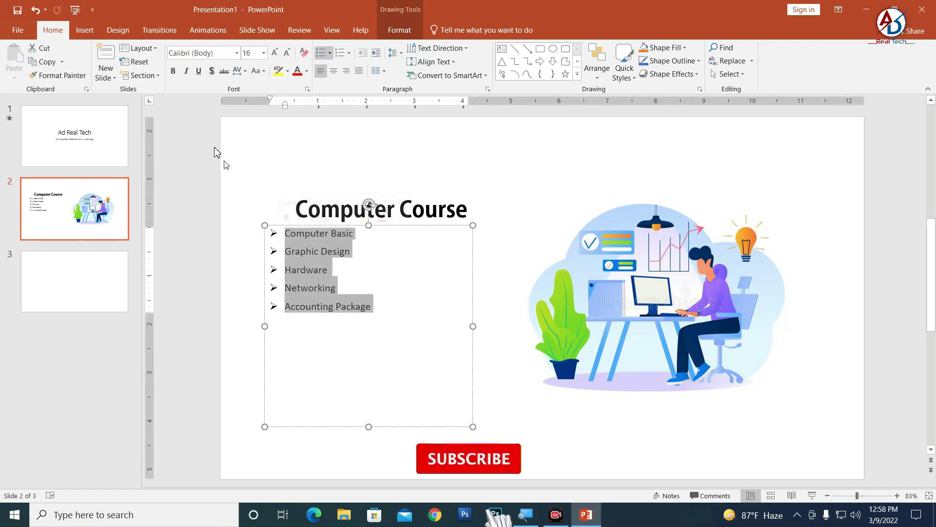
{"action": "left_click", "coordinate": [237, 54]}
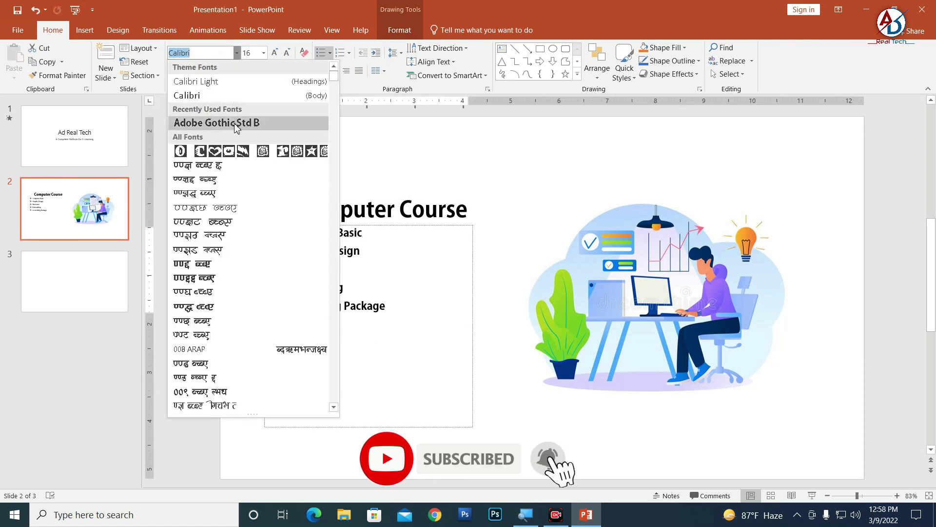
{"action": "left_click", "coordinate": [237, 123]}
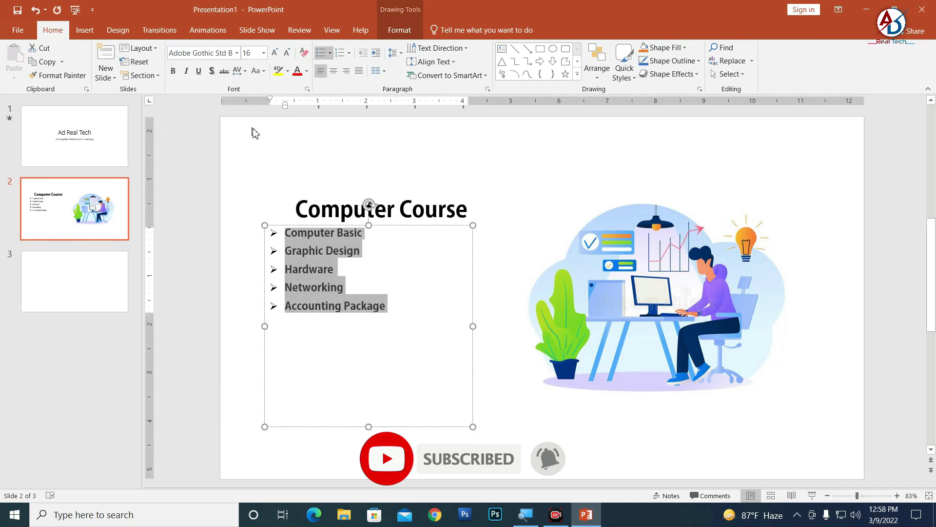
{"action": "left_click", "coordinate": [275, 53]}
{"action": "left_click", "coordinate": [275, 53]}
{"action": "left_click", "coordinate": [275, 53]}
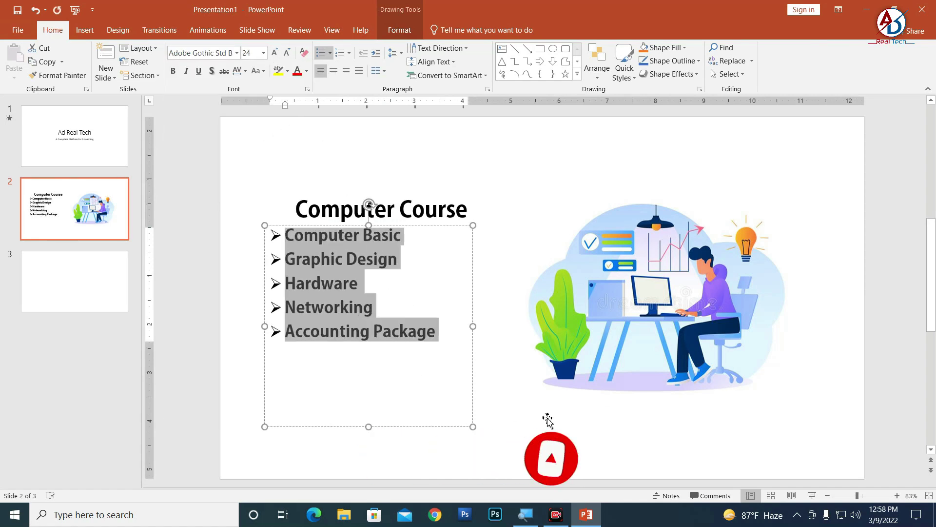
- Shorten the bullet text box so it fits its five items
{"action": "left_click", "coordinate": [386, 433]}
{"action": "left_click", "coordinate": [333, 377]}
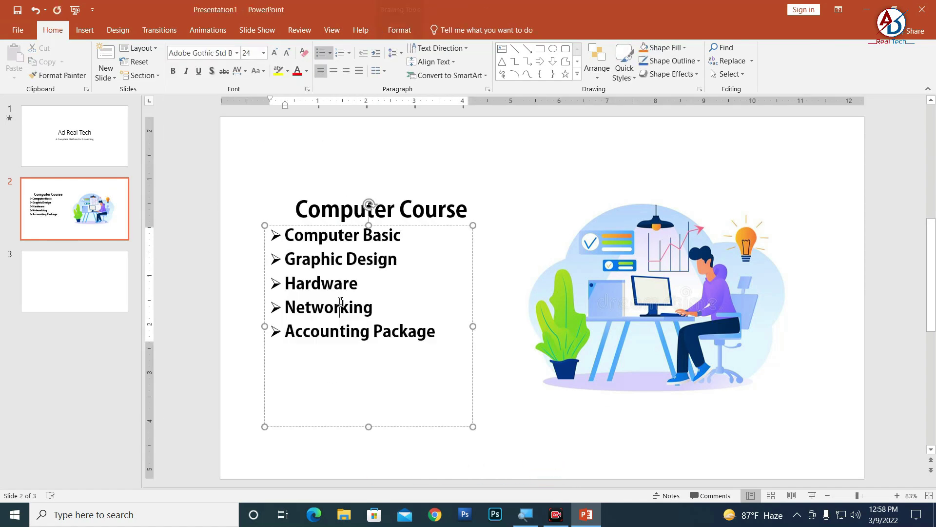
{"action": "left_click", "coordinate": [370, 426]}
{"action": "left_click_drag", "start_coordinate": [371, 425], "coordinate": [372, 351]}
{"action": "left_click", "coordinate": [401, 406]}
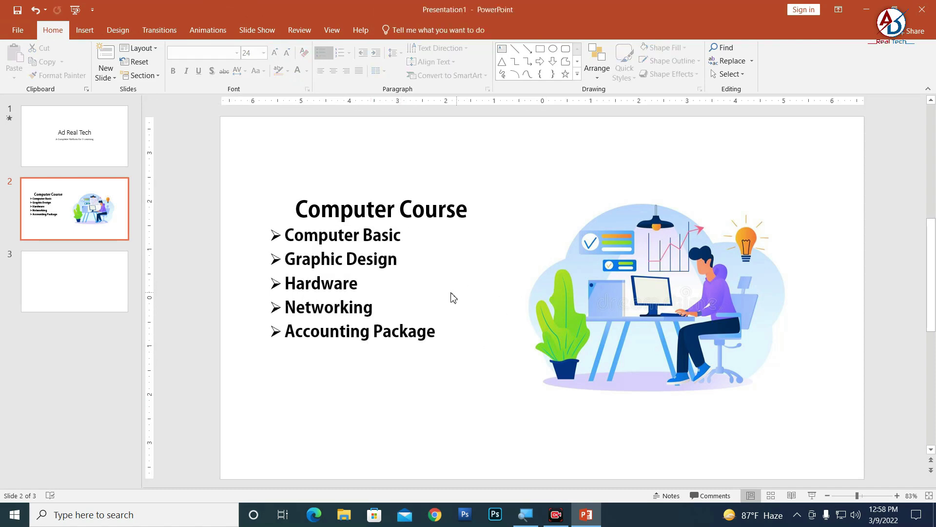
{"action": "scroll", "coordinate": [471, 334], "scroll_direction": "down", "scroll_amount": 5, "text": "ctrl"}
{"action": "scroll", "coordinate": [472, 336], "scroll_direction": "up", "scroll_amount": 5, "text": "ctrl"}
- Move the Computer Course title box up above the bullet list
{"action": "left_click", "coordinate": [415, 273]}
{"action": "left_click", "coordinate": [367, 207]}
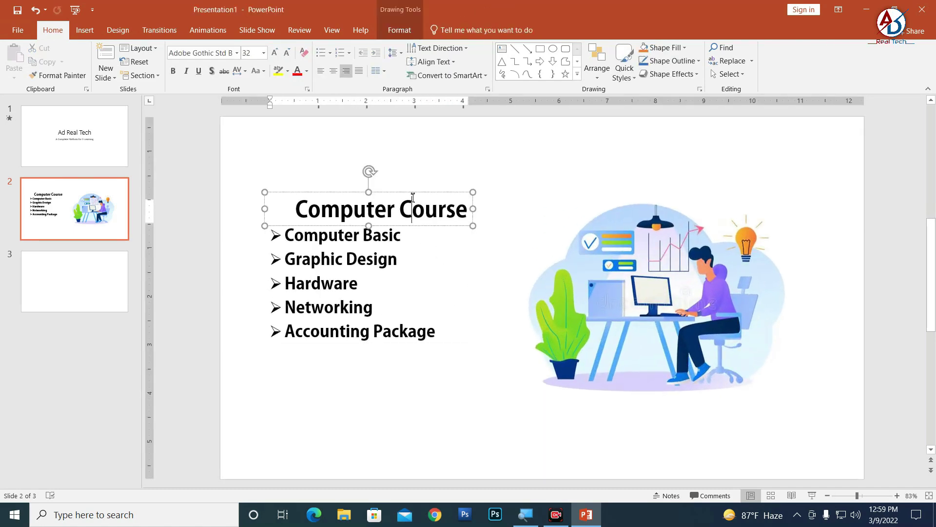
{"action": "mouse_move", "coordinate": [370, 192]}
{"action": "left_mouse_down"}
{"action": "mouse_move", "coordinate": [413, 176]}
{"action": "mouse_move", "coordinate": [413, 165]}
{"action": "left_mouse_up"}
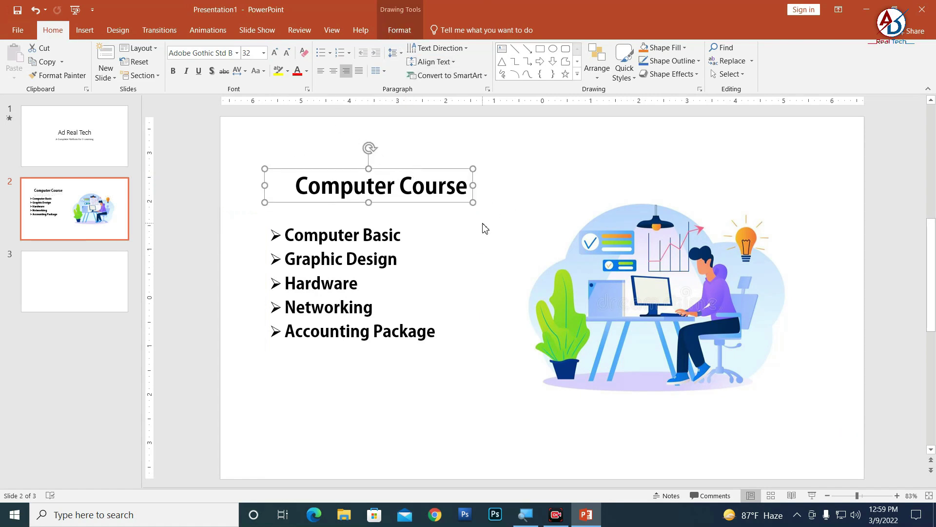
{"action": "left_click", "coordinate": [419, 242]}
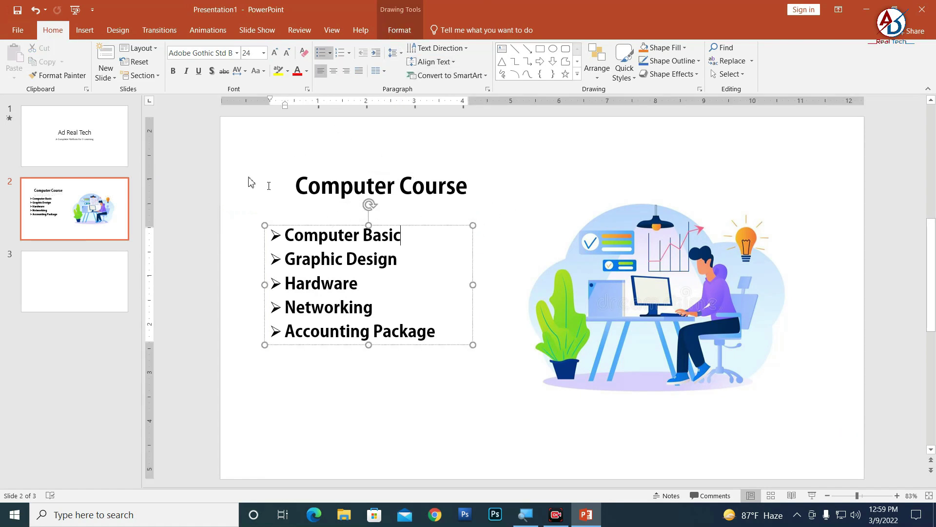
{"action": "left_click", "coordinate": [86, 31]}
- Draw a rectangle across the title area of slide 2
{"action": "left_click", "coordinate": [197, 63]}
{"action": "left_click", "coordinate": [238, 115]}
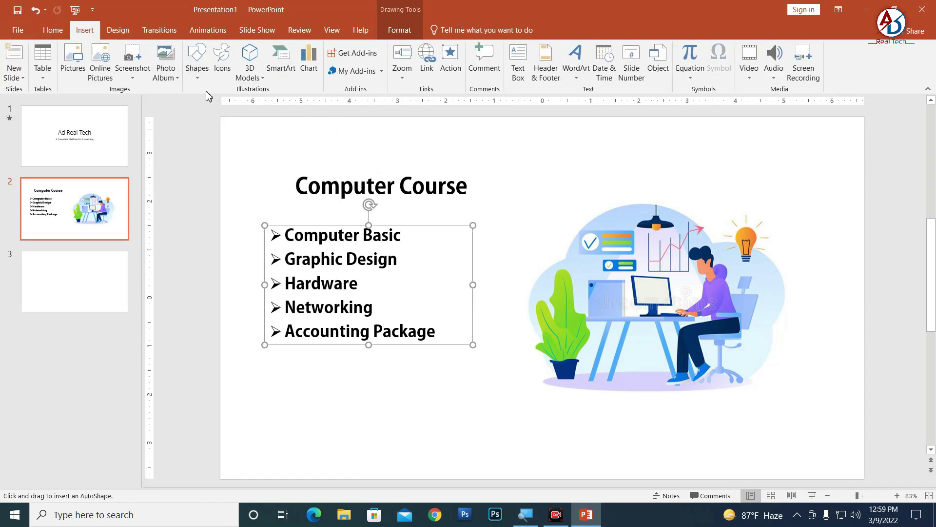
{"action": "left_click", "coordinate": [198, 77]}
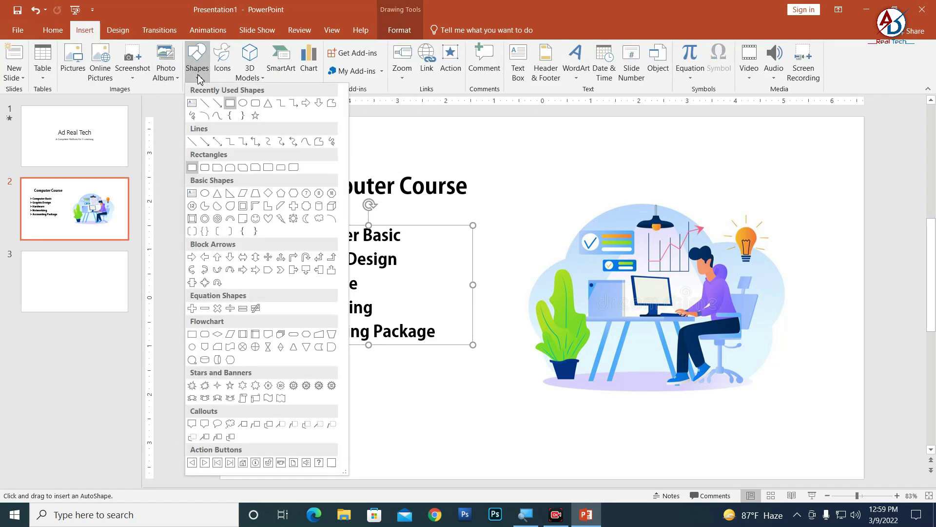
{"action": "left_click", "coordinate": [363, 44]}
{"action": "left_click_drag", "start_coordinate": [264, 169], "coordinate": [494, 202]}
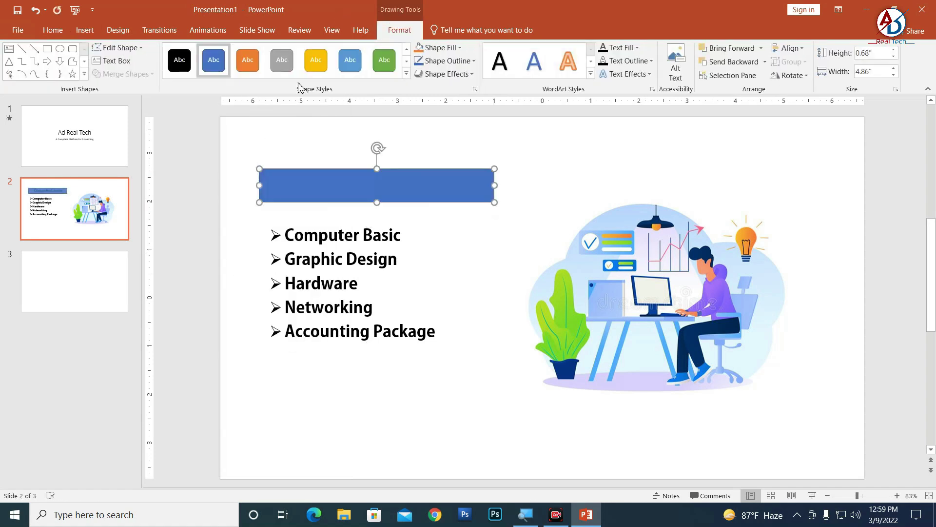
- Fill the rectangle yellow with a matching eyedropper outline and type 'Computer Course' in it
{"action": "left_click", "coordinate": [438, 48]}
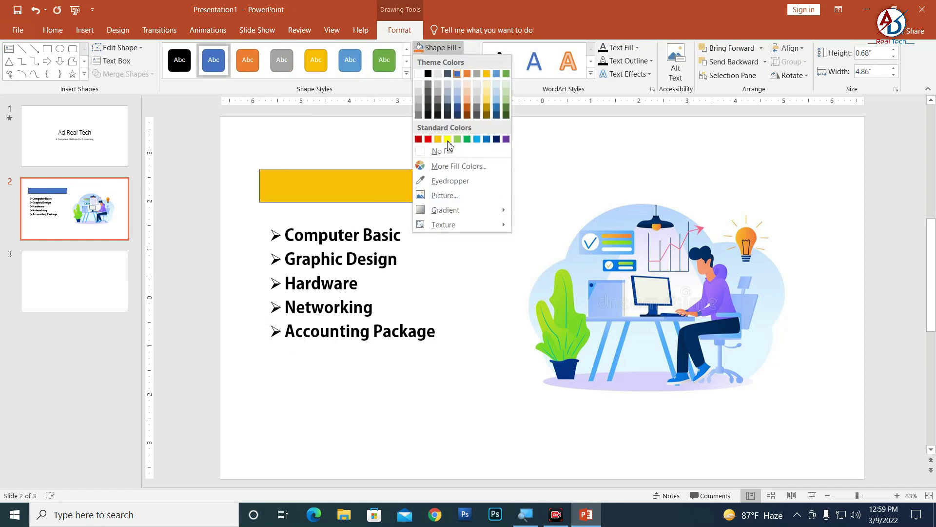
{"action": "left_click", "coordinate": [448, 140]}
{"action": "left_click", "coordinate": [447, 60]}
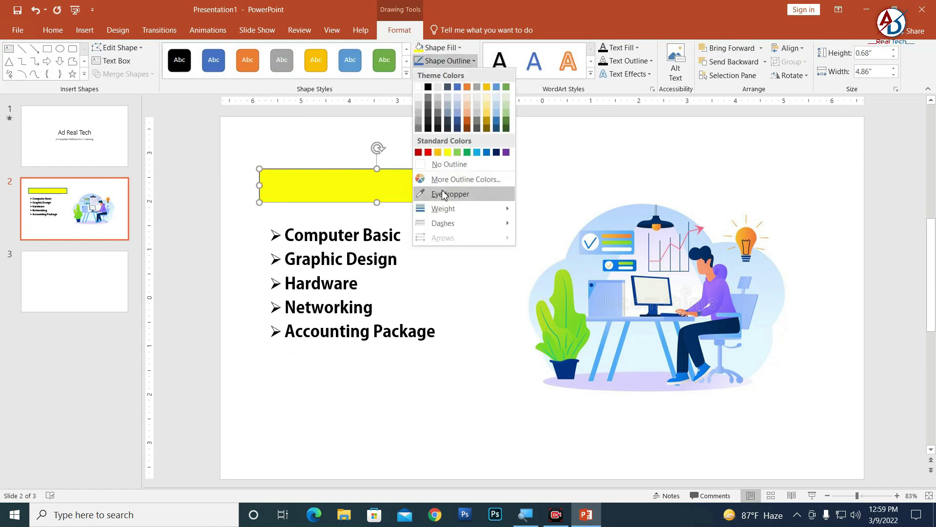
{"action": "left_click", "coordinate": [443, 193]}
{"action": "left_click", "coordinate": [449, 171]}
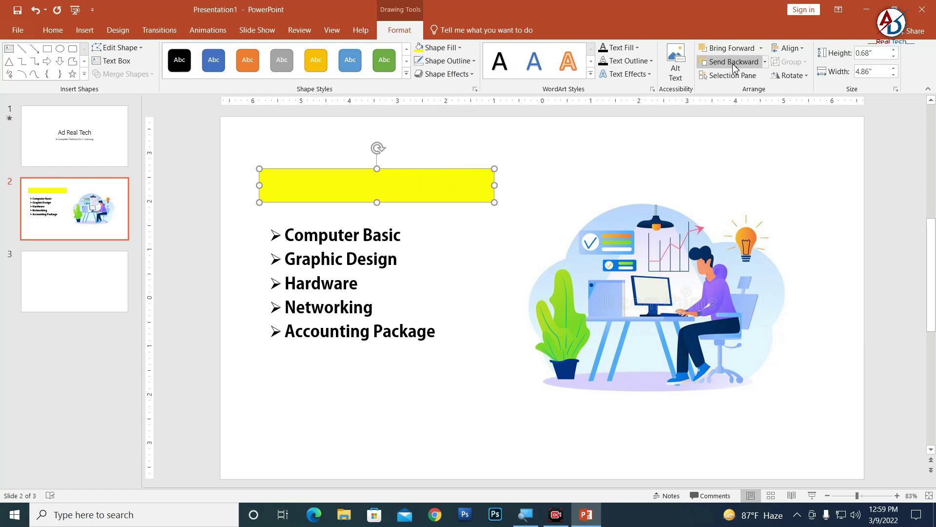
{"action": "type", "text": "Computer Course"}
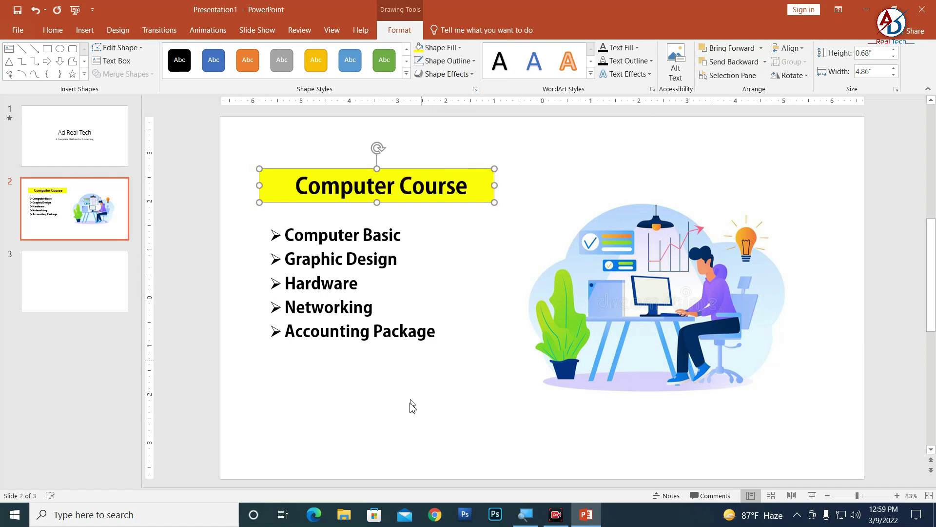
{"action": "left_click", "coordinate": [412, 406]}
{"action": "left_click", "coordinate": [364, 307]}
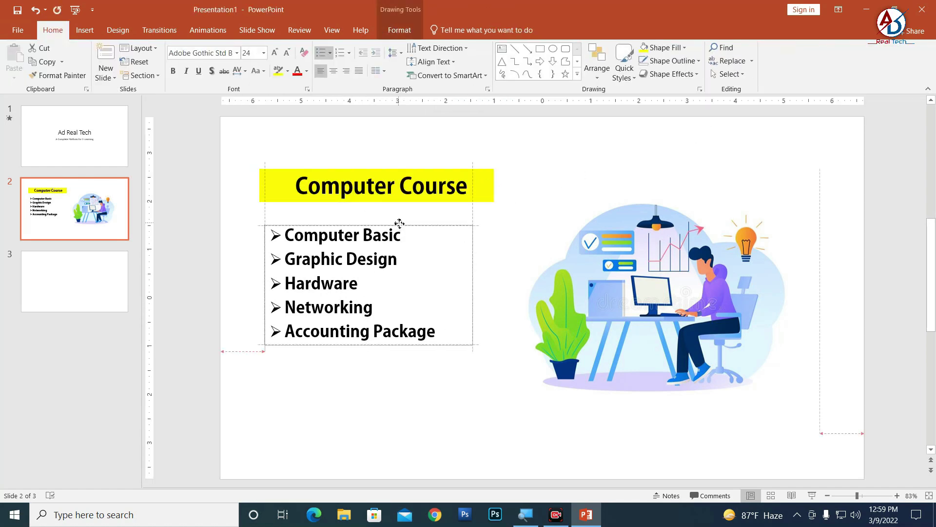
- Centre-align the five course bullets and move the list further down the slide
{"action": "left_click_drag", "start_coordinate": [399, 228], "coordinate": [399, 221]}
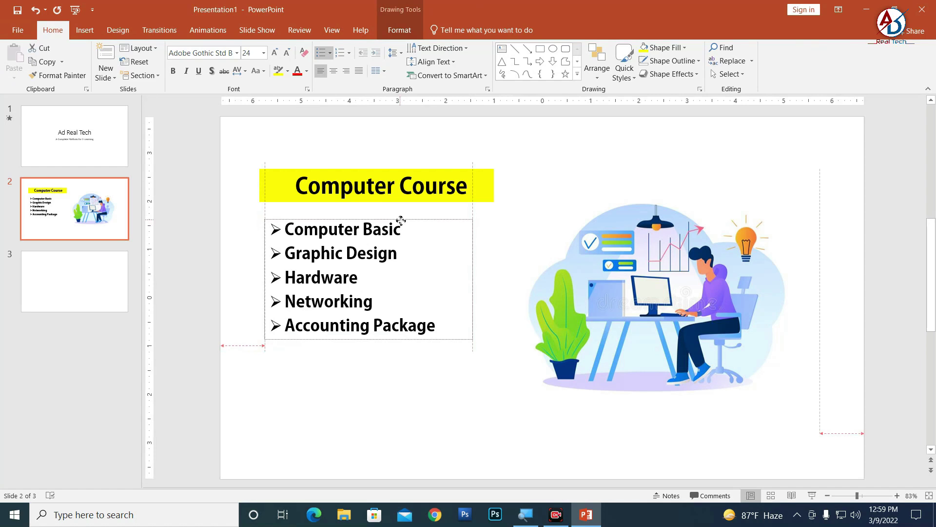
{"action": "left_click", "coordinate": [333, 71]}
{"action": "left_click", "coordinate": [418, 438]}
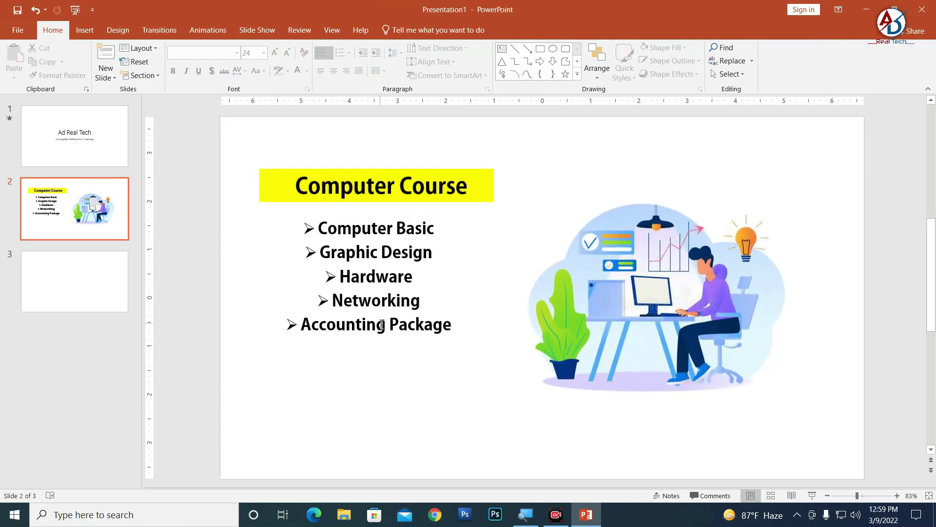
{"action": "left_click", "coordinate": [381, 325]}
{"action": "left_click_drag", "start_coordinate": [411, 334], "coordinate": [409, 373]}
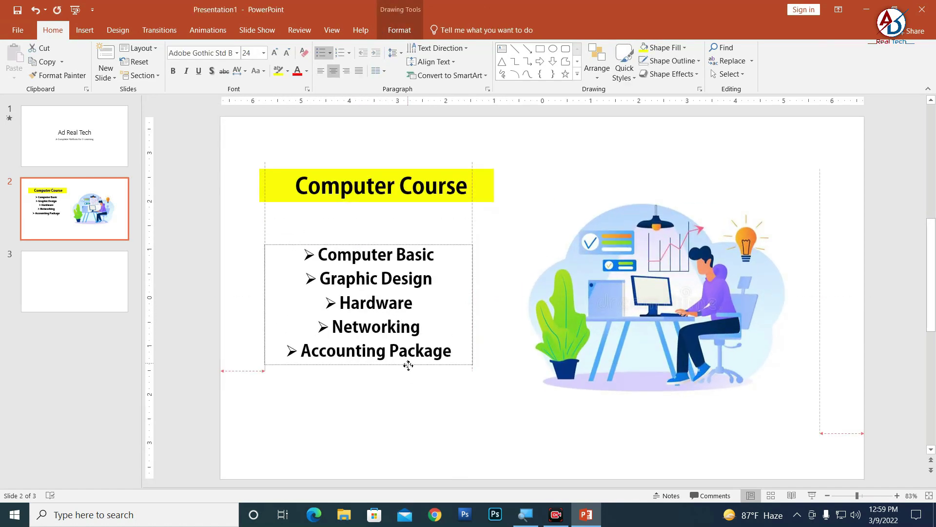
- Move the yellow Computer Course heading down toward the bullet list
{"action": "left_click", "coordinate": [468, 190]}
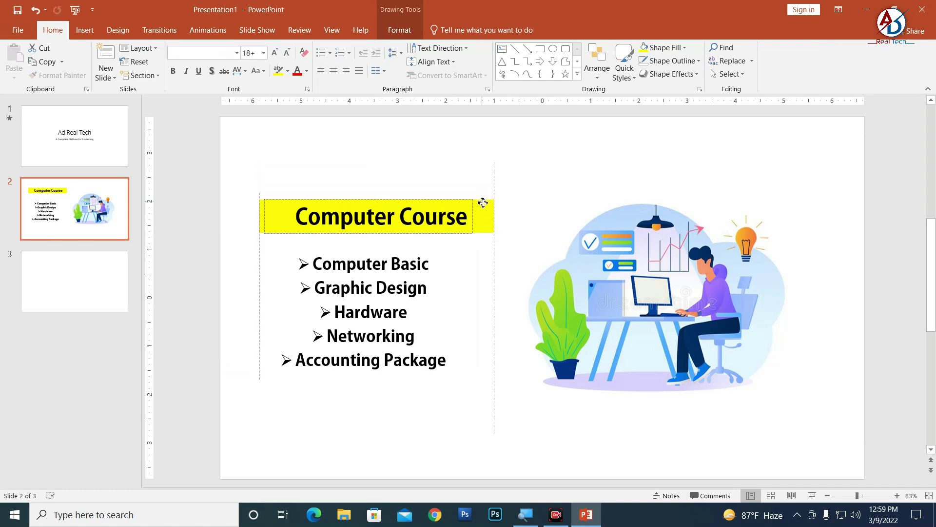
{"action": "left_click_drag", "start_coordinate": [483, 179], "coordinate": [483, 211]}
{"action": "left_click", "coordinate": [436, 437]}
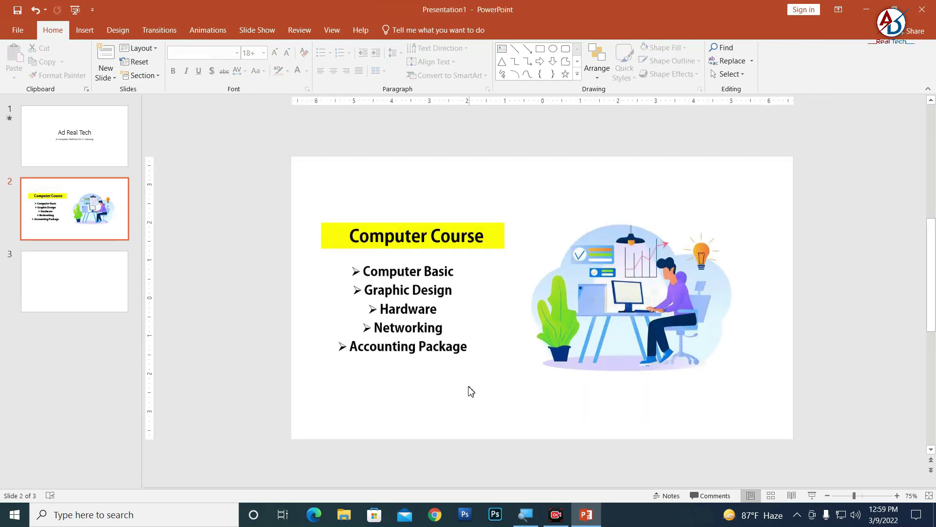
- Delete the empty slide 3, leaving two slides, and go back to the title slide
{"action": "left_click", "coordinate": [37, 293]}
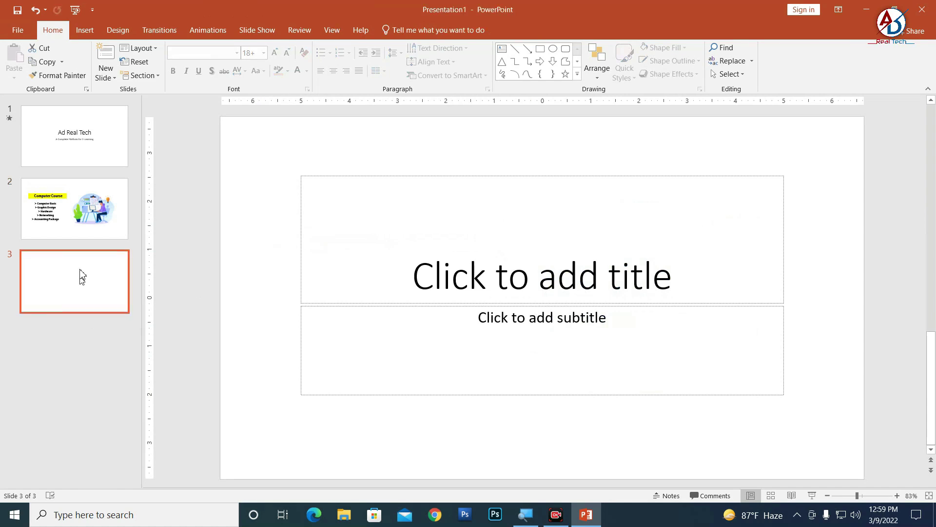
{"action": "right_click", "coordinate": [68, 290]}
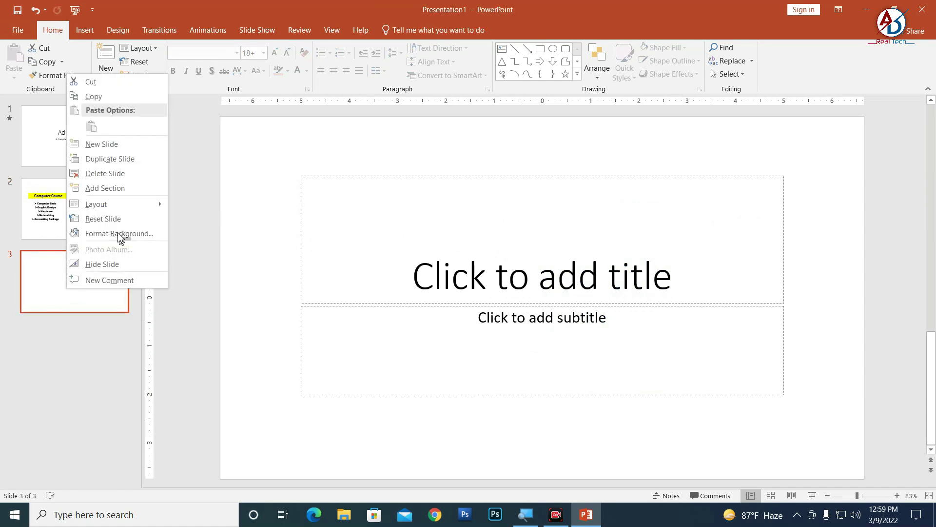
{"action": "left_click", "coordinate": [96, 174]}
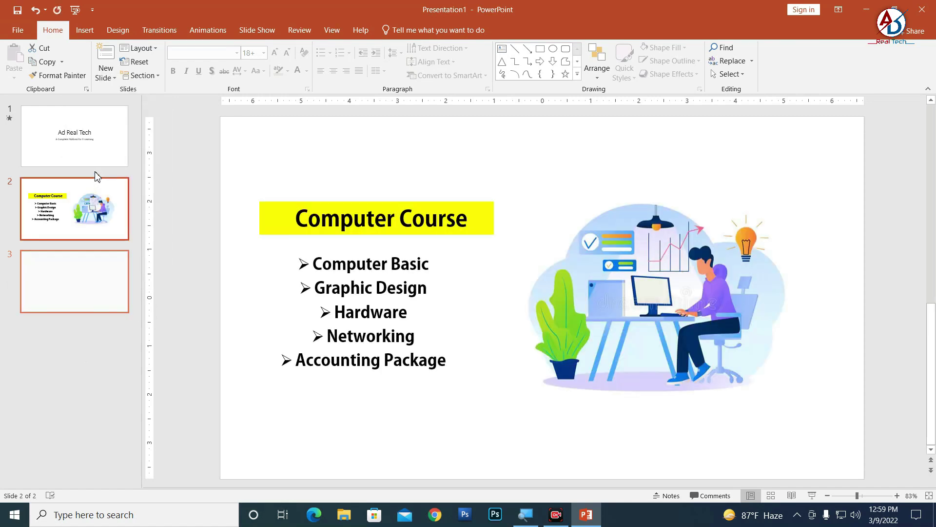
{"action": "left_click", "coordinate": [101, 145]}
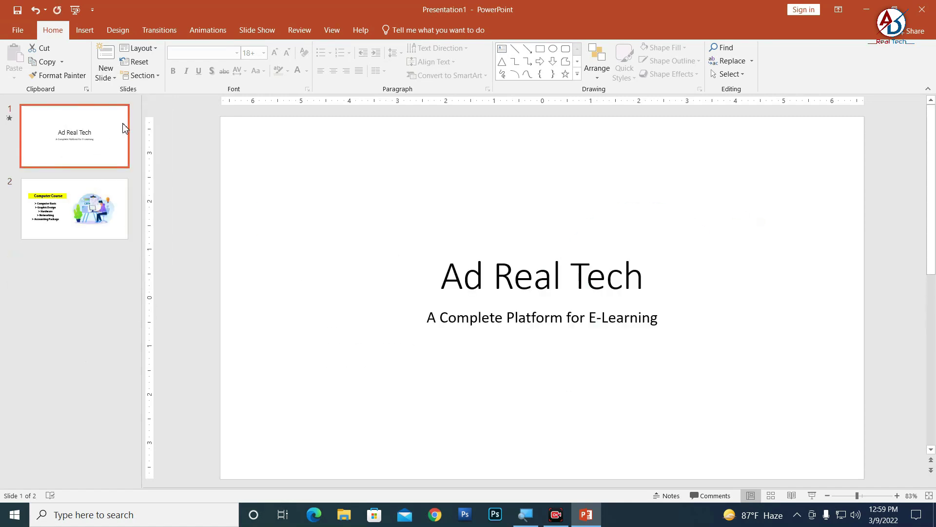
- Apply the green Facet theme with angled edge shapes to both slides
{"action": "left_click", "coordinate": [122, 35]}
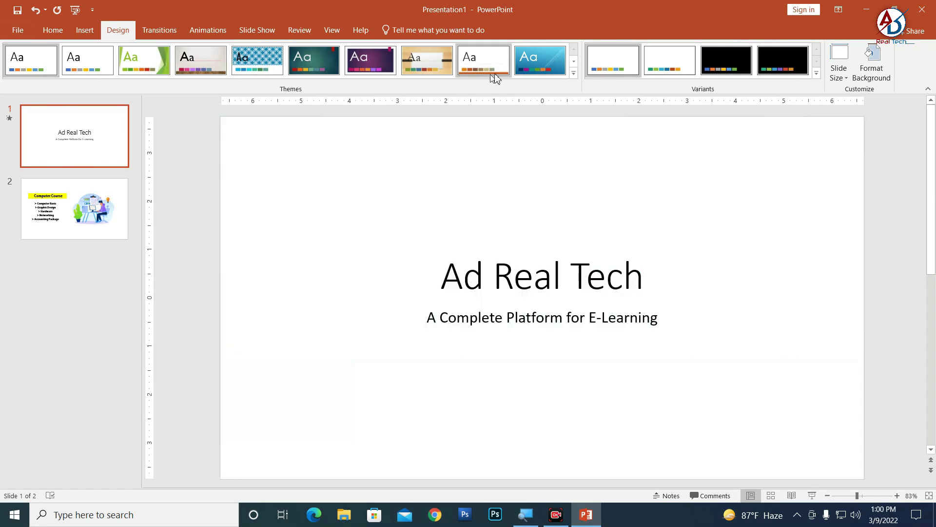
{"action": "left_click", "coordinate": [574, 73]}
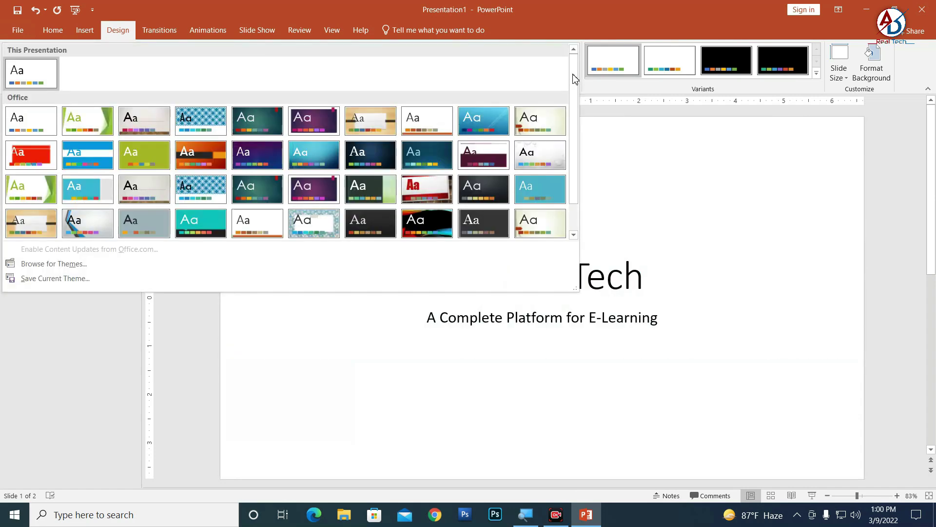
{"action": "mouse_move", "coordinate": [575, 79]}
{"action": "left_mouse_down"}
{"action": "mouse_move", "coordinate": [585, 97]}
{"action": "mouse_move", "coordinate": [575, 146]}
{"action": "left_mouse_up"}
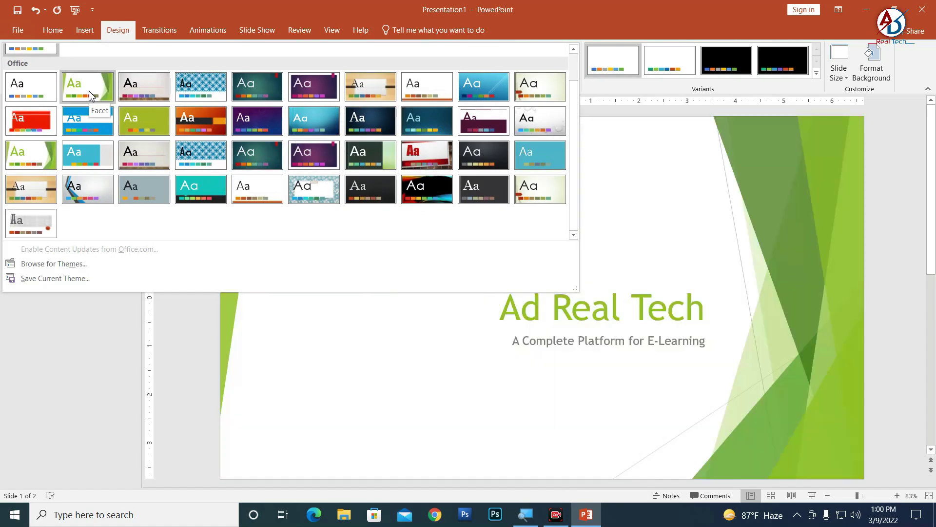
{"action": "left_click", "coordinate": [89, 90]}
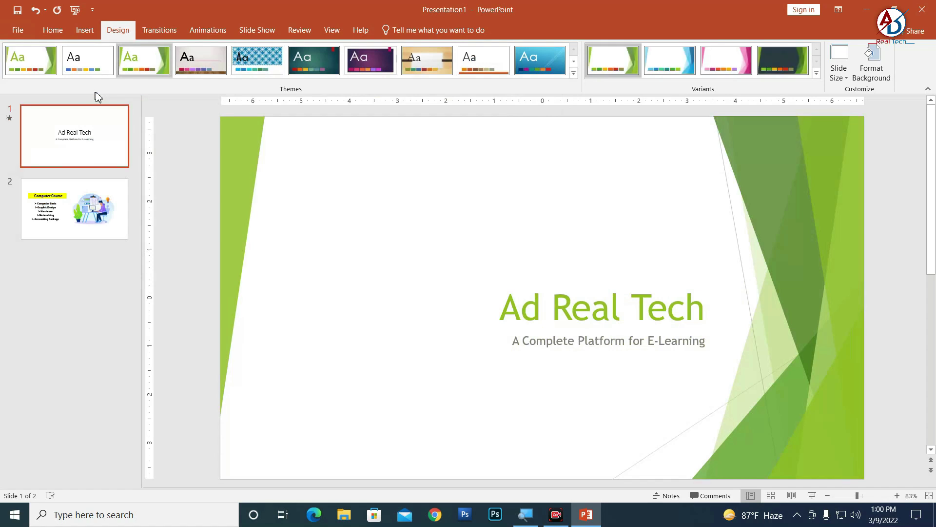
{"action": "left_click", "coordinate": [592, 286]}
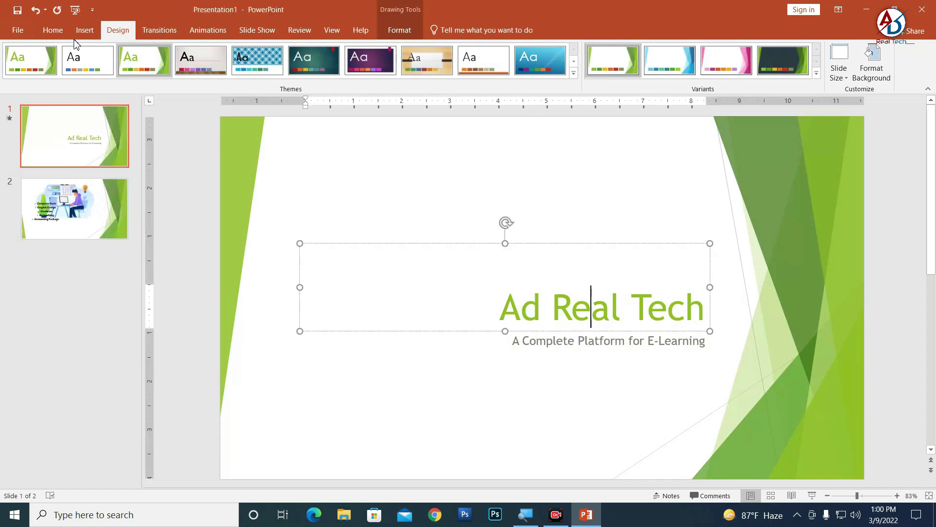
- Centre-align the Ad Real Tech title and its subtitle text
{"action": "left_click", "coordinate": [53, 30]}
{"action": "left_click", "coordinate": [333, 72]}
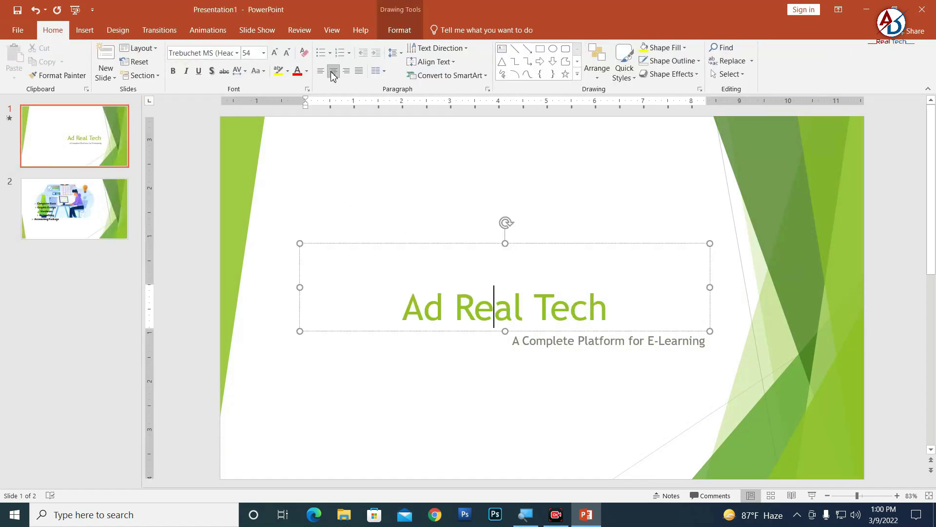
{"action": "left_click", "coordinate": [555, 347]}
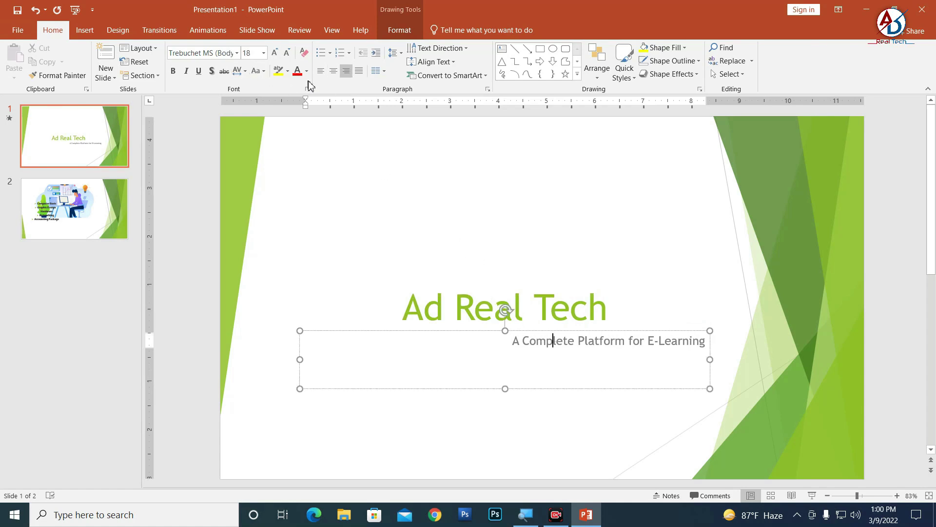
{"action": "left_click", "coordinate": [333, 71]}
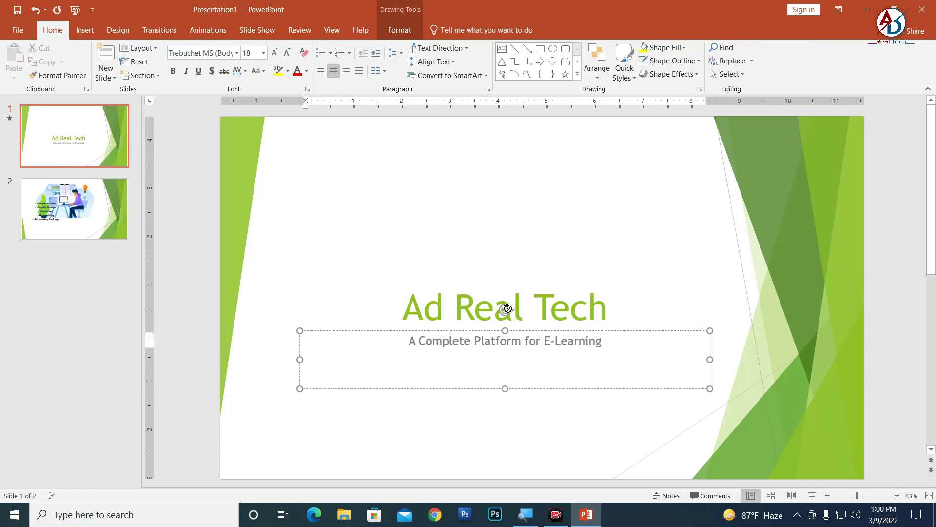
- Move the title box higher and place the subtitle box directly beneath it
{"action": "left_click", "coordinate": [510, 303]}
{"action": "left_click_drag", "start_coordinate": [521, 243], "coordinate": [521, 203]}
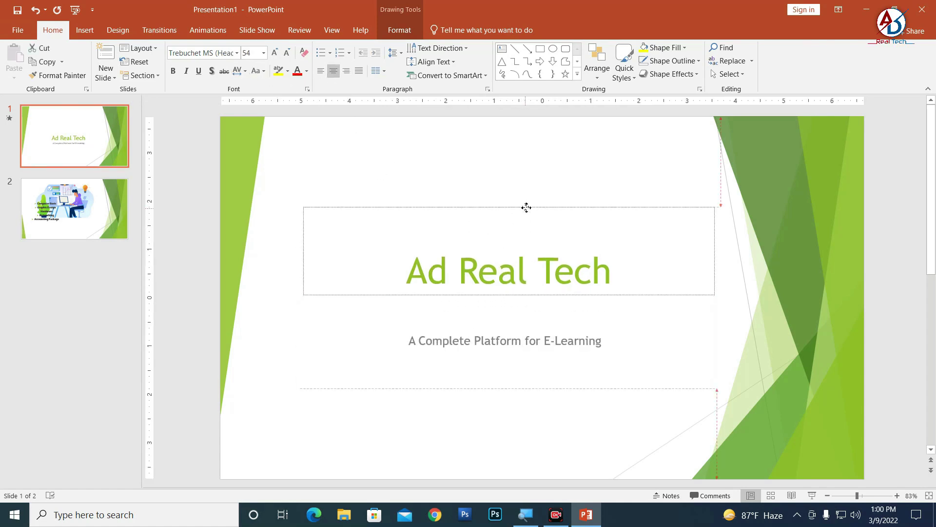
{"action": "left_click", "coordinate": [508, 340]}
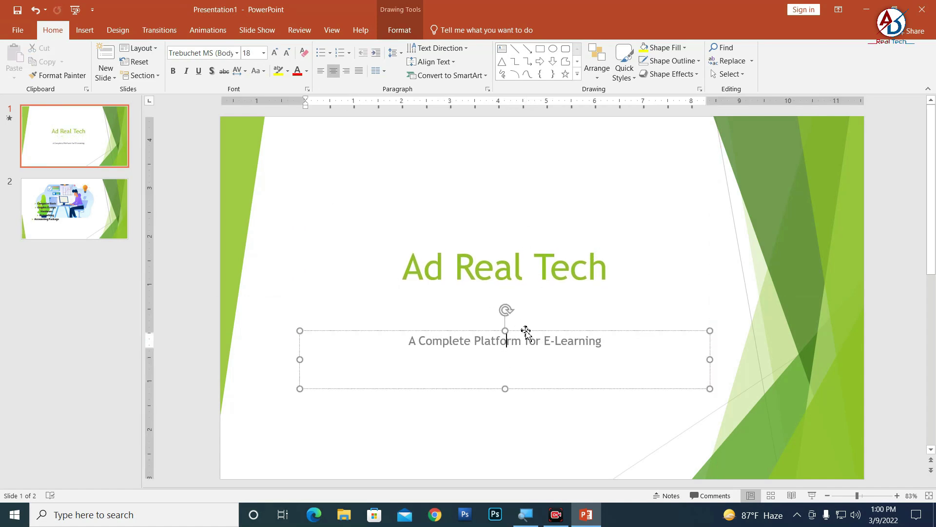
{"action": "left_click_drag", "start_coordinate": [527, 332], "coordinate": [531, 291]}
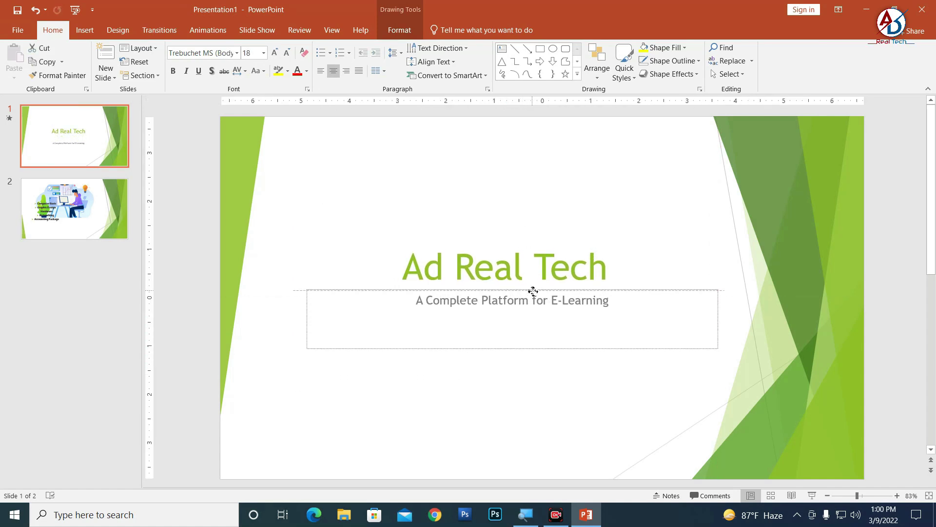
{"action": "left_click", "coordinate": [85, 30]}
{"action": "left_click", "coordinate": [118, 30]}
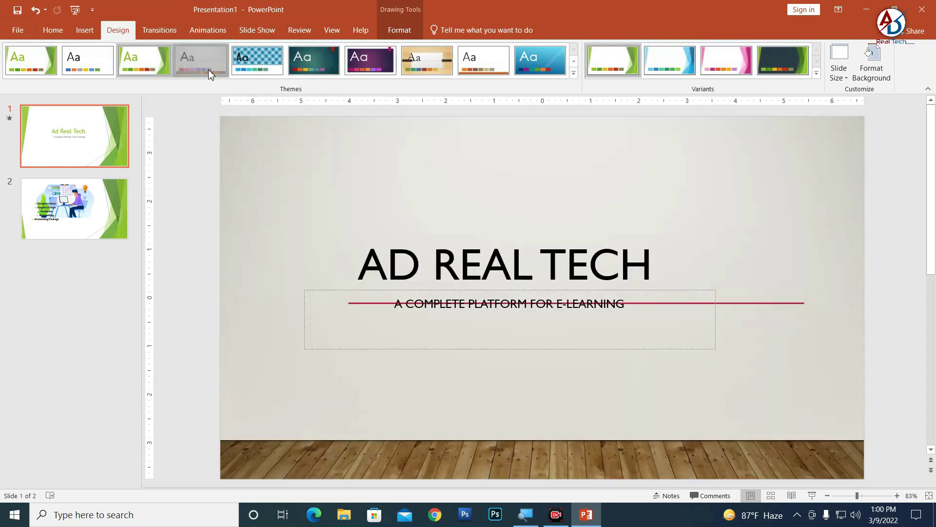
- Apply the wood-floor theme and nudge the subtitle down off the red line
{"action": "left_click", "coordinate": [209, 69]}
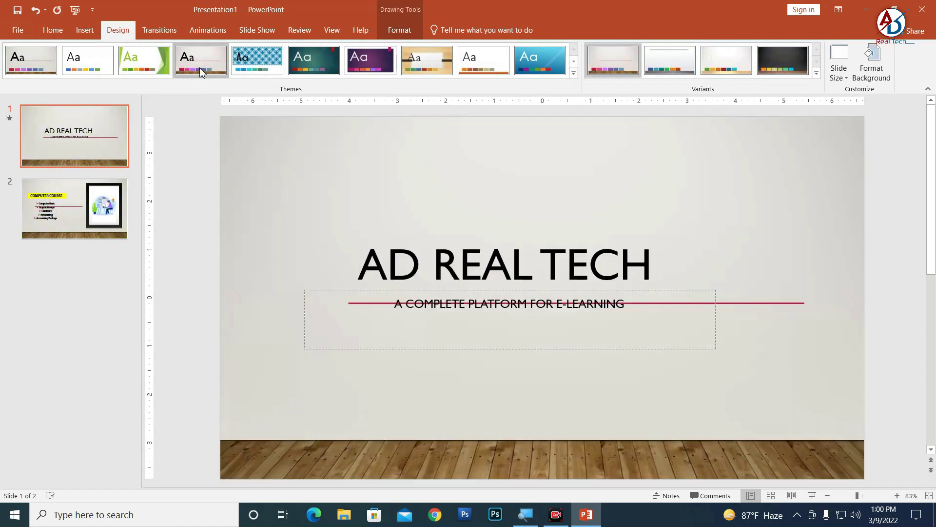
{"action": "key", "text": "Down"}
{"action": "key", "text": "Down"}
{"action": "key", "text": "Down"}
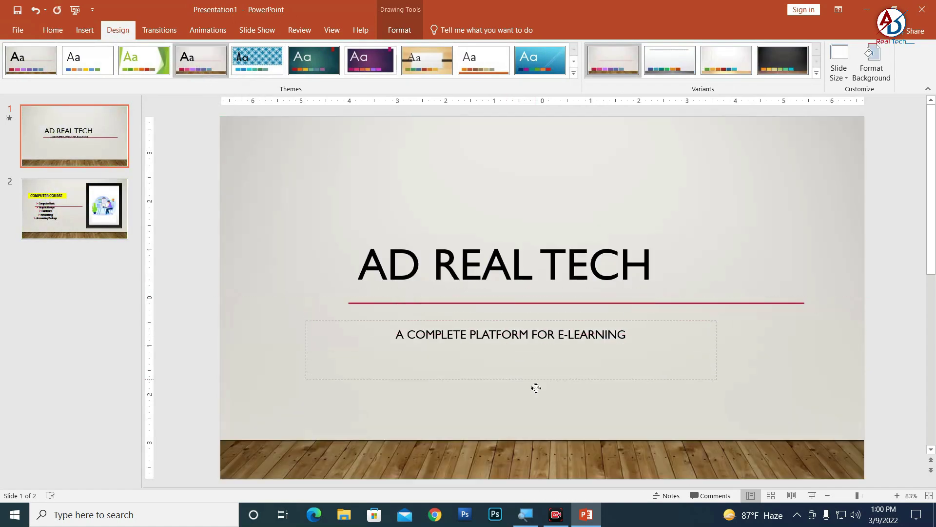
{"action": "key", "text": "Down"}
{"action": "key", "text": "Down"}
{"action": "key", "text": "Down"}
{"action": "left_click", "coordinate": [521, 301]}
- Centre the AD REAL TECH title over the red line with the subtitle just beneath
{"action": "left_click", "coordinate": [500, 277]}
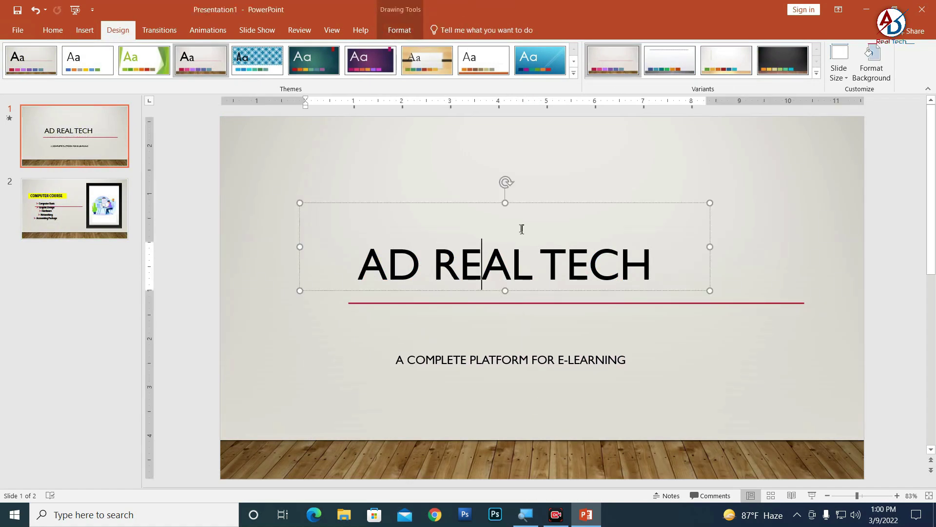
{"action": "left_click_drag", "start_coordinate": [533, 207], "coordinate": [595, 214]}
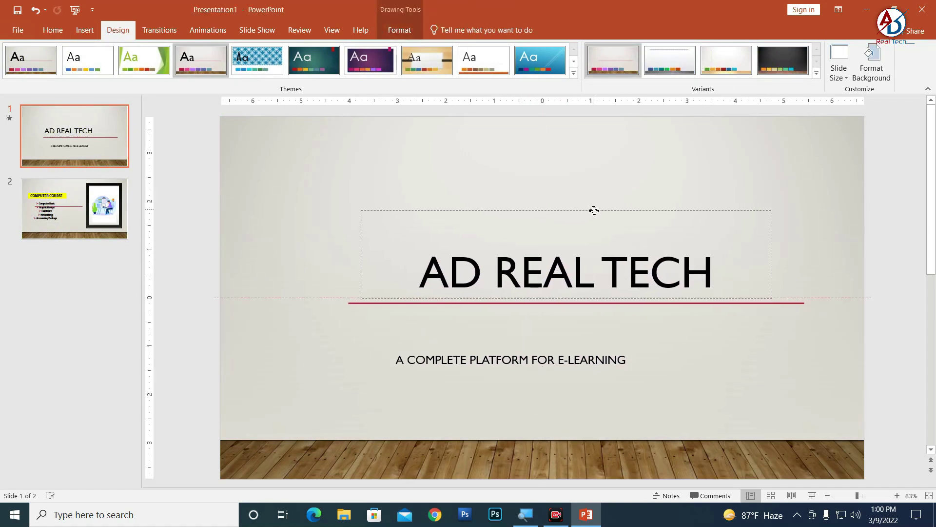
{"action": "left_click_drag", "start_coordinate": [569, 347], "coordinate": [626, 309]}
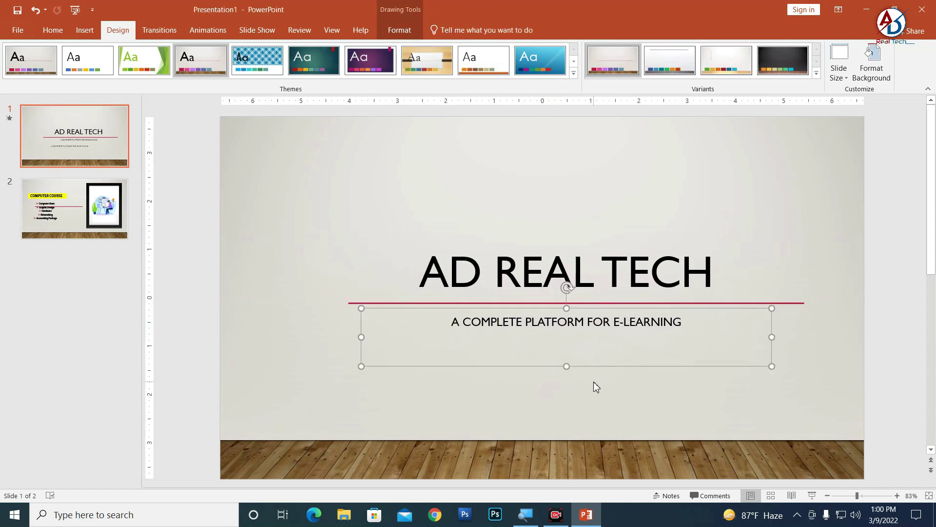
{"action": "left_click", "coordinate": [60, 200]}
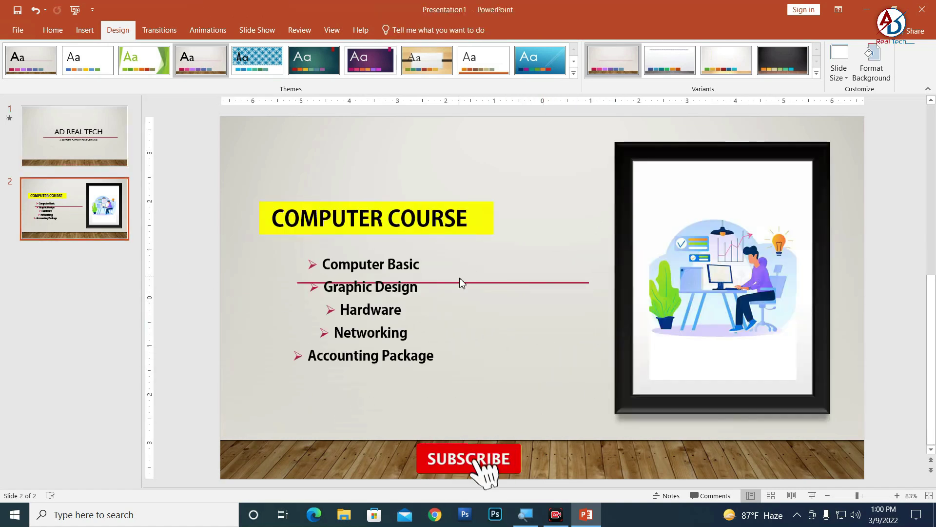
- Position the COMPUTER COURSE title just above the red line and centre the bullet list below
{"action": "left_click", "coordinate": [405, 210]}
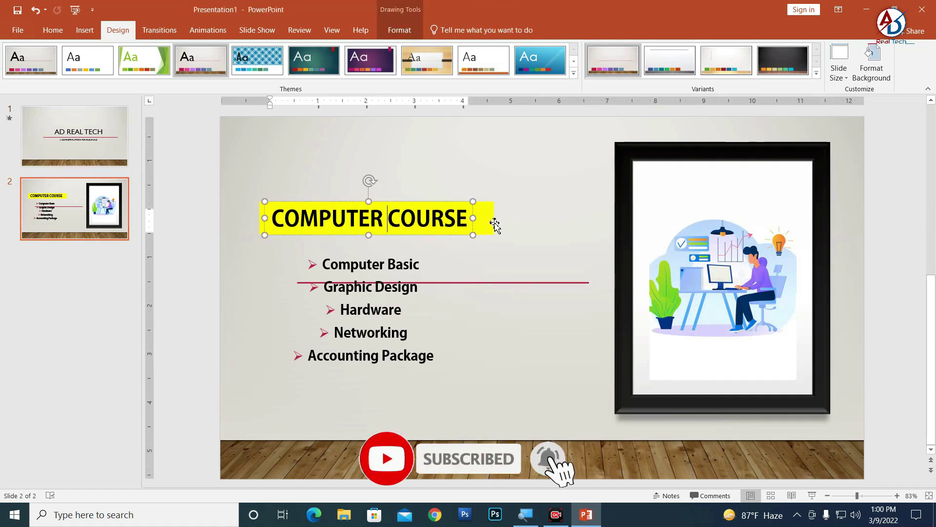
{"action": "left_click_drag", "start_coordinate": [461, 240], "coordinate": [469, 239]}
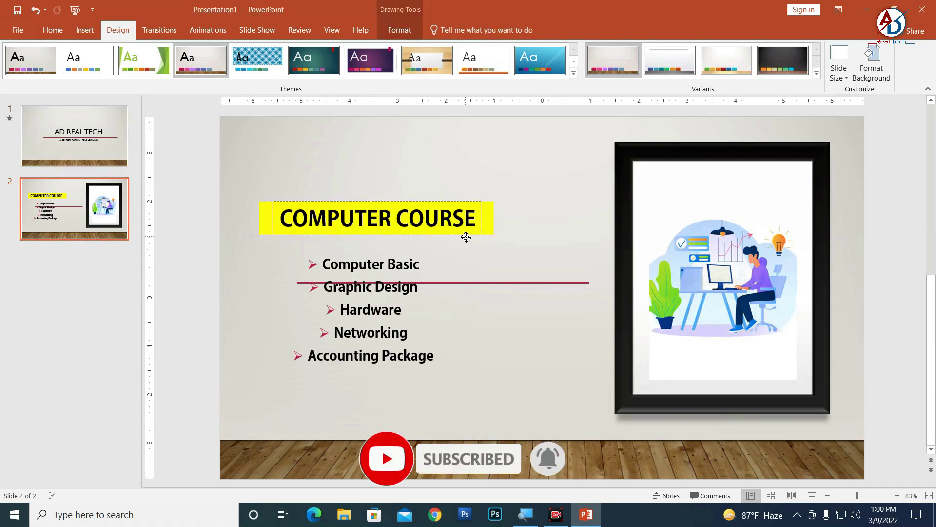
{"action": "left_click_drag", "start_coordinate": [464, 205], "coordinate": [480, 140]}
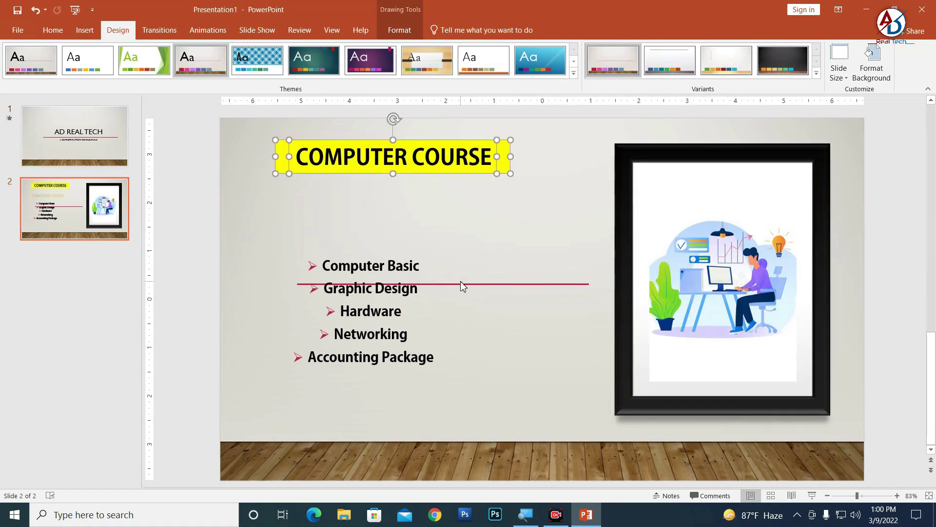
{"action": "mouse_move", "coordinate": [463, 287]}
{"action": "left_mouse_down"}
{"action": "mouse_move", "coordinate": [532, 295]}
{"action": "mouse_move", "coordinate": [512, 319]}
{"action": "mouse_move", "coordinate": [525, 316]}
{"action": "left_mouse_up"}
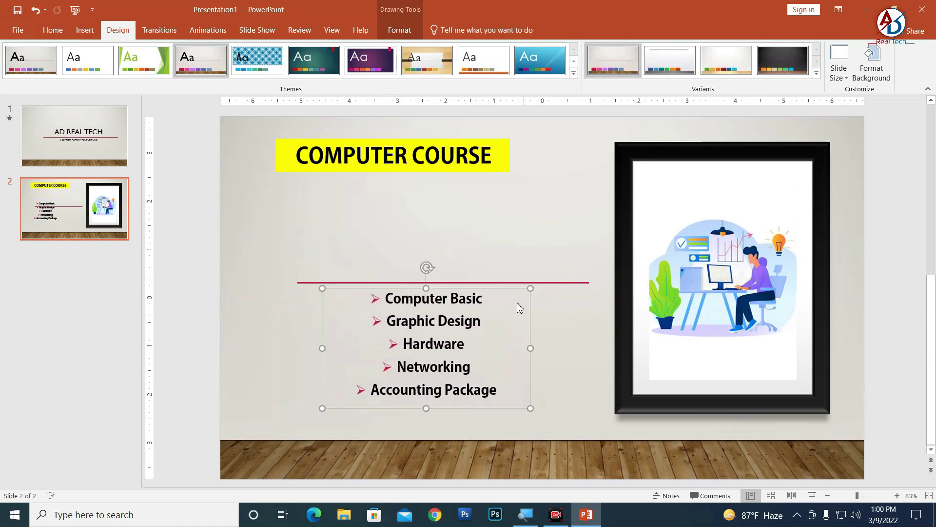
{"action": "left_click", "coordinate": [432, 163]}
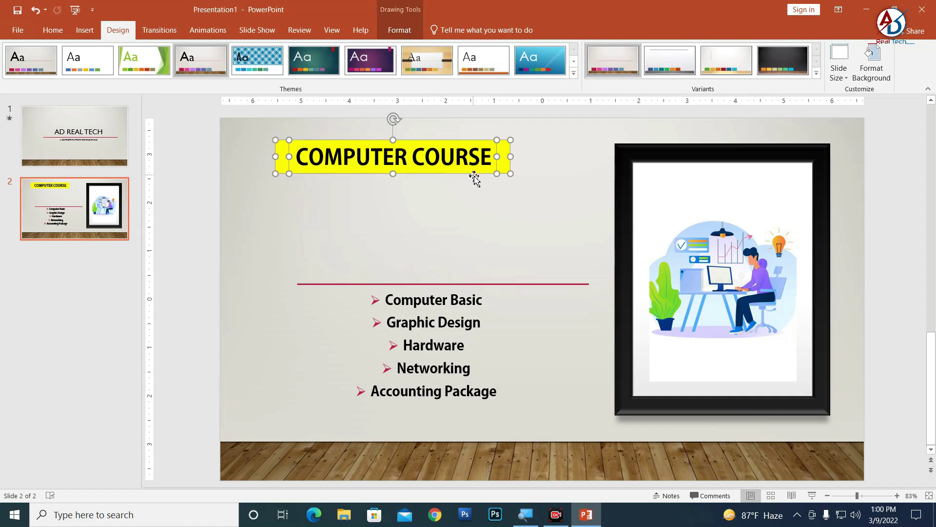
{"action": "left_click_drag", "start_coordinate": [474, 176], "coordinate": [514, 274]}
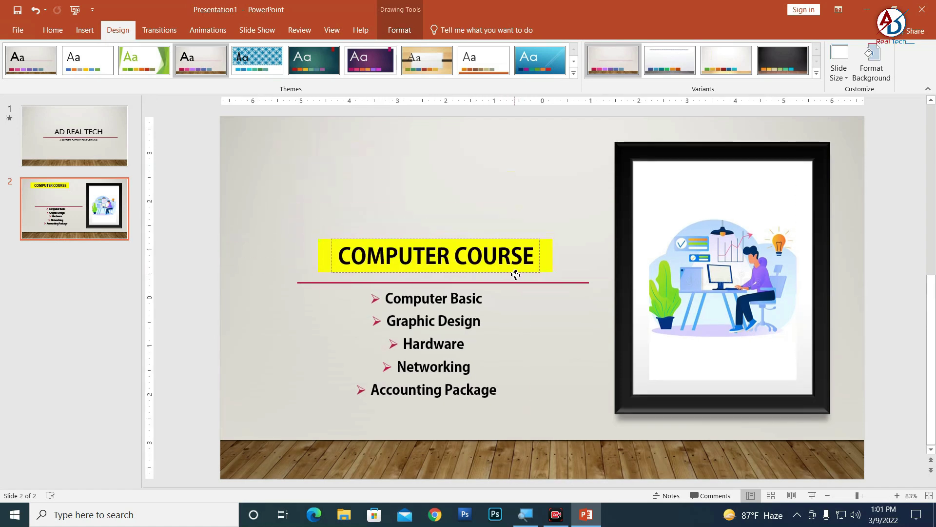
{"action": "left_click", "coordinate": [568, 197]}
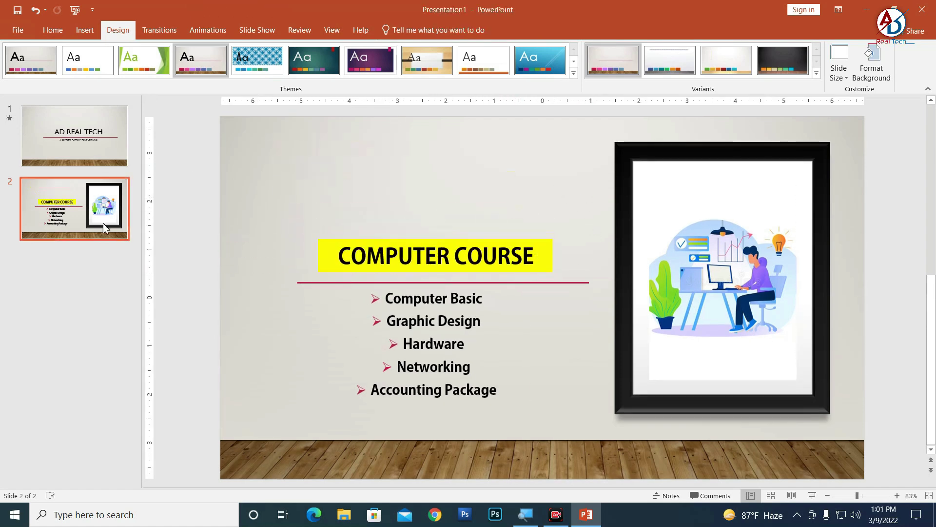
- Apply the second design variant with grey concrete floor and striped top rule, leaving colours unchanged
{"action": "left_click", "coordinate": [818, 74]}
{"action": "mouse_move", "coordinate": [613, 87]}
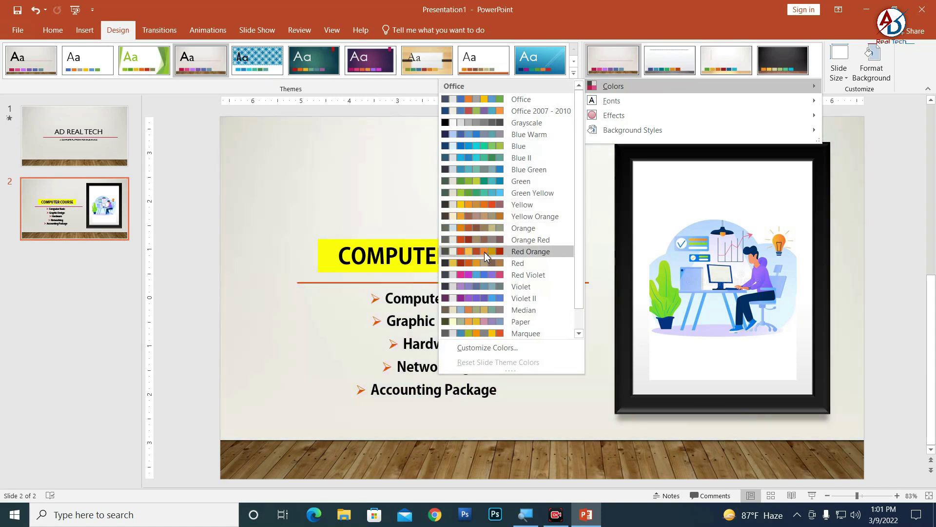
{"action": "left_click", "coordinate": [698, 13]}
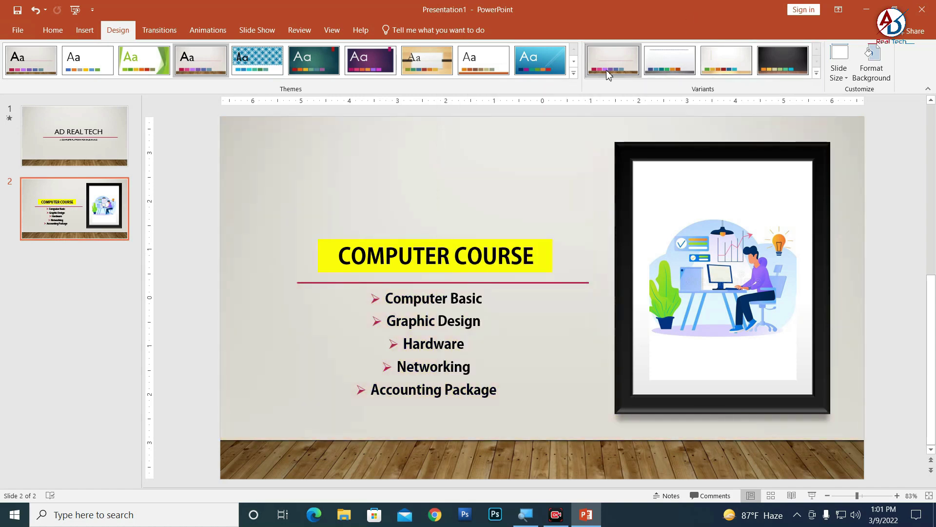
{"action": "left_click", "coordinate": [817, 74]}
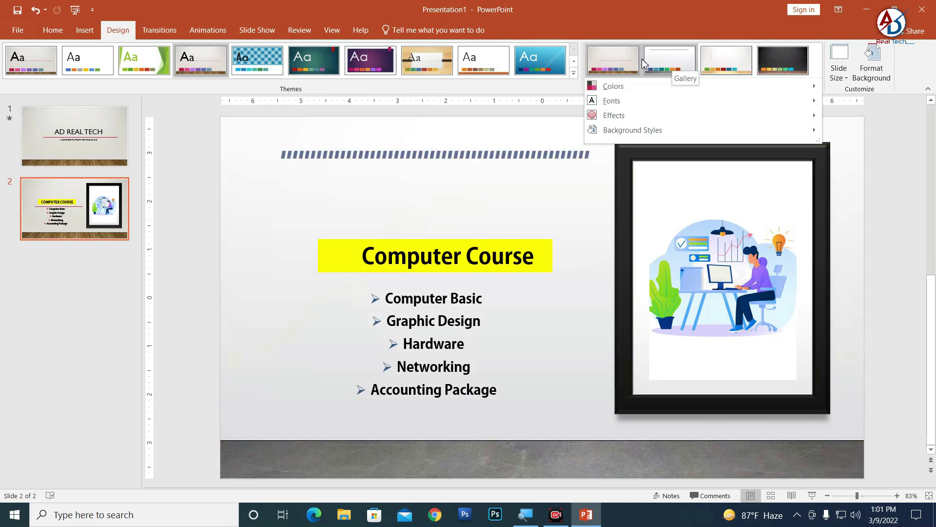
{"action": "left_click", "coordinate": [669, 62]}
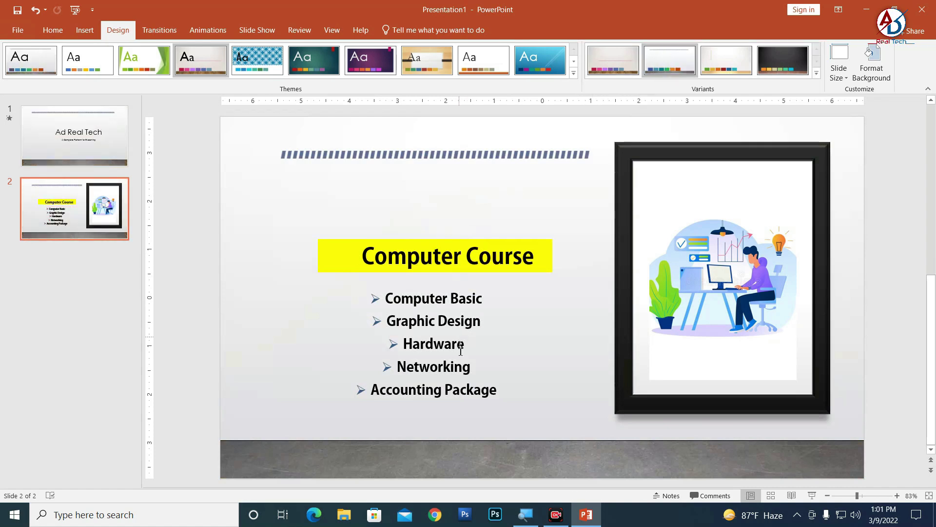
{"action": "left_click", "coordinate": [528, 262]}
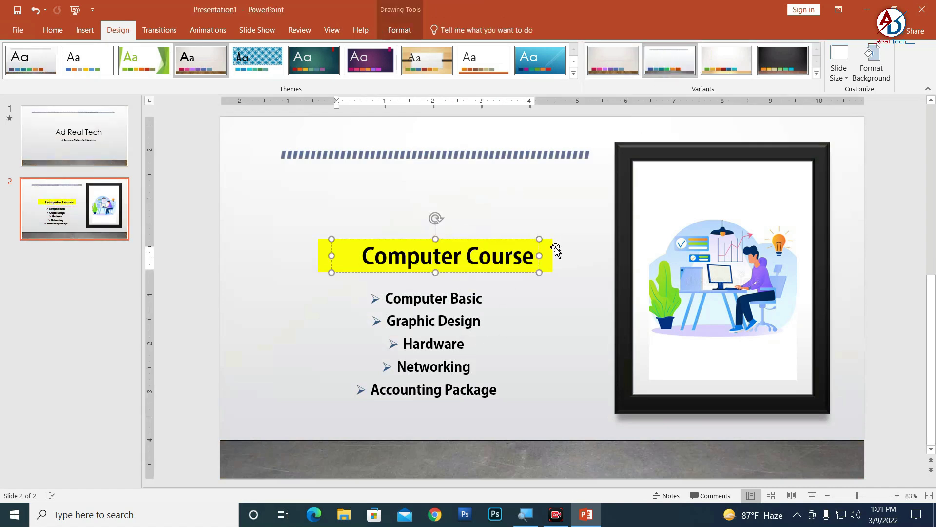
- Move slide 2's yellow title up under the striped bar with the bullet list just below
{"action": "left_click", "coordinate": [551, 250]}
{"action": "left_click_drag", "start_coordinate": [549, 246], "coordinate": [554, 178]}
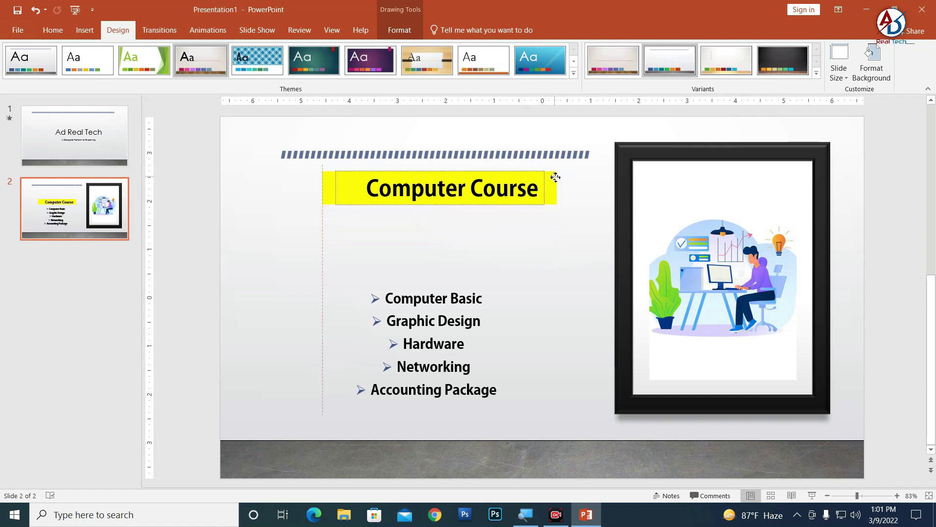
{"action": "left_click", "coordinate": [472, 367]}
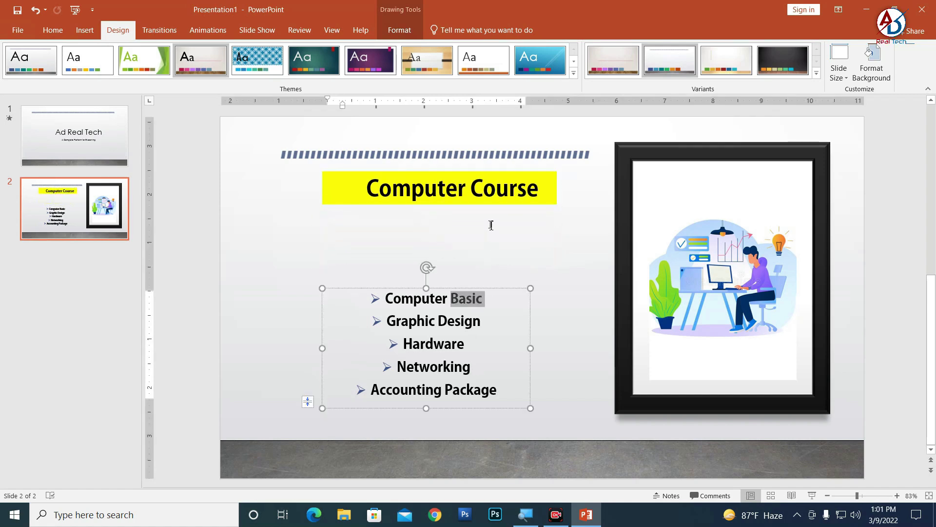
{"action": "left_click_drag", "start_coordinate": [500, 289], "coordinate": [514, 215]}
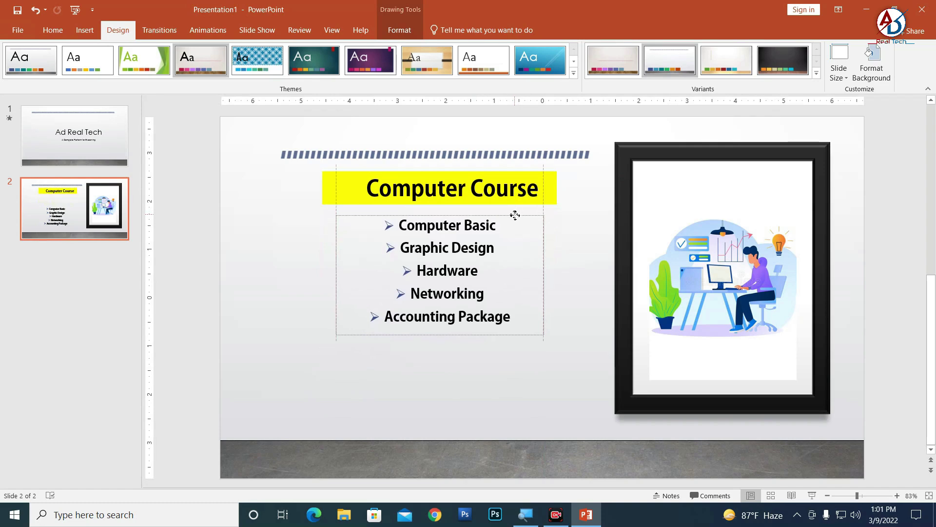
{"action": "left_click", "coordinate": [94, 152]}
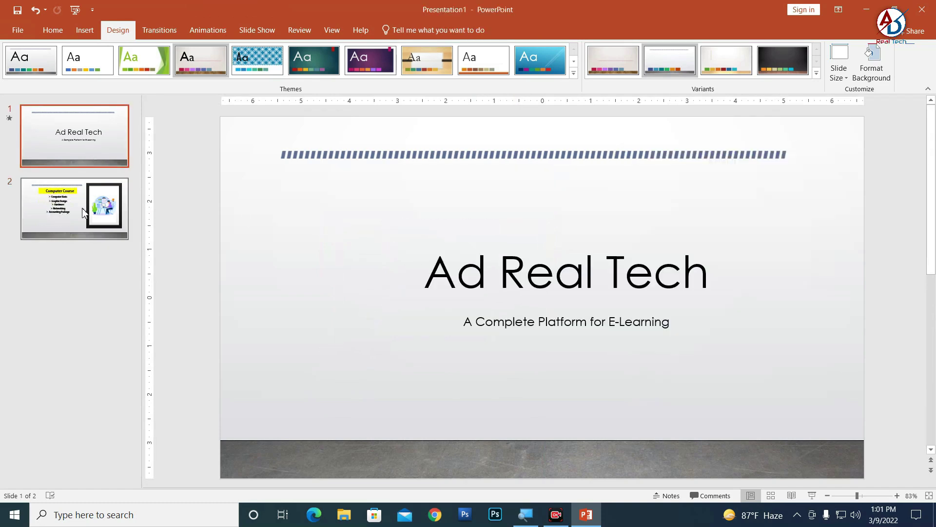
{"action": "left_click", "coordinate": [86, 204]}
{"action": "left_click", "coordinate": [95, 143]}
{"action": "left_click", "coordinate": [74, 216]}
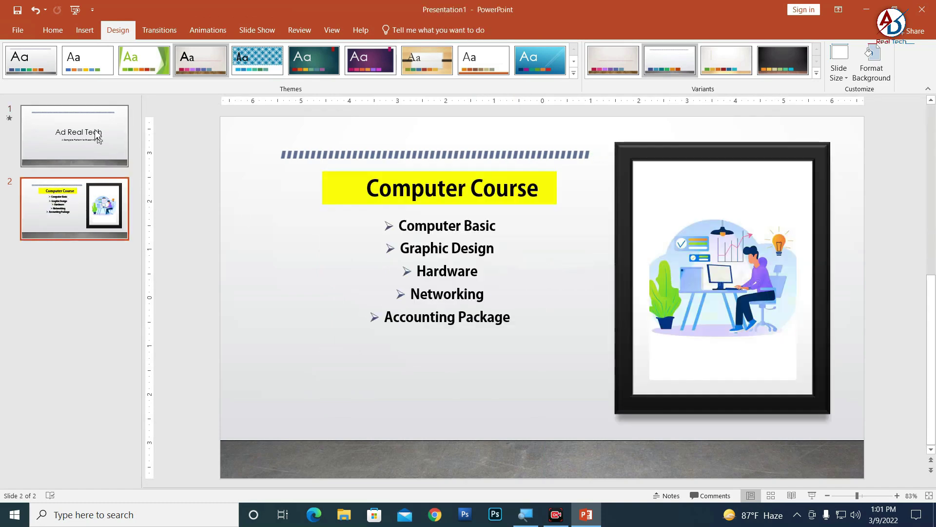
- On slide 1, bring the subtitle up snug beneath the Ad Real Tech title
{"action": "left_click", "coordinate": [74, 136]}
{"action": "left_click", "coordinate": [480, 256]}
{"action": "left_click_drag", "start_coordinate": [511, 214], "coordinate": [481, 160]}
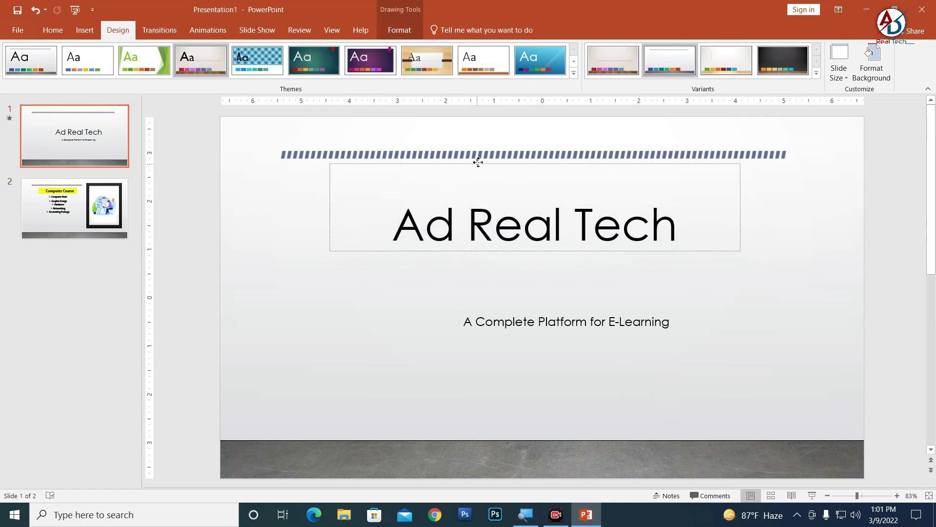
{"action": "left_click", "coordinate": [548, 320]}
{"action": "mouse_move", "coordinate": [554, 310]}
{"action": "left_mouse_down"}
{"action": "mouse_move", "coordinate": [519, 243]}
{"action": "mouse_move", "coordinate": [521, 290]}
{"action": "left_mouse_up"}
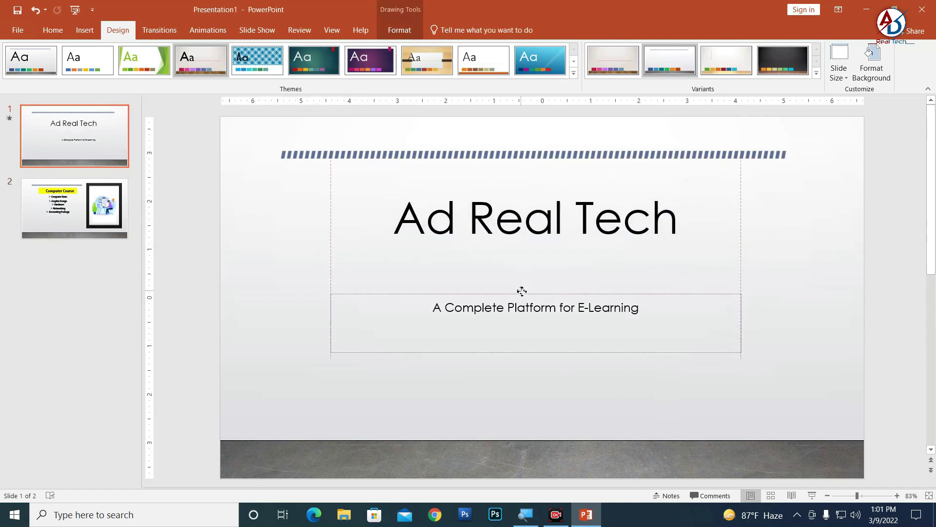
{"action": "left_click", "coordinate": [550, 217]}
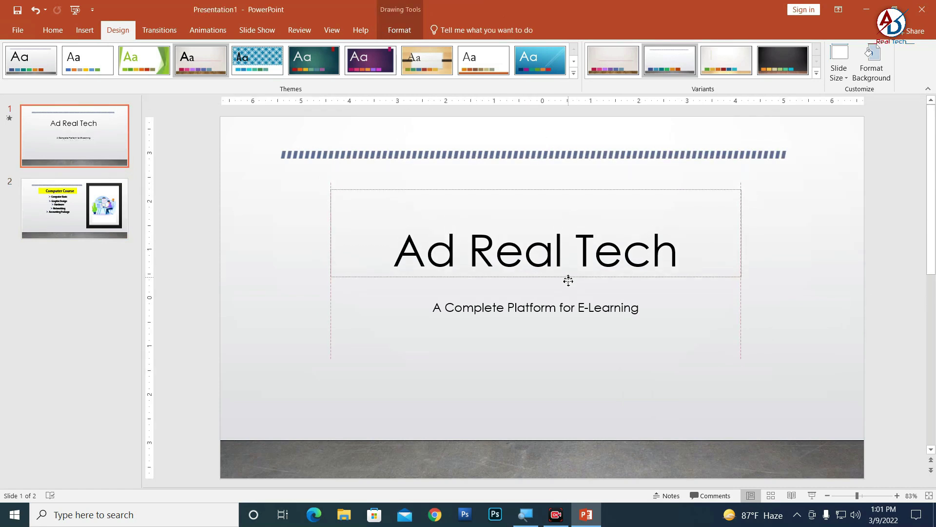
{"action": "left_click_drag", "start_coordinate": [571, 249], "coordinate": [564, 299]}
{"action": "left_click", "coordinate": [394, 350]}
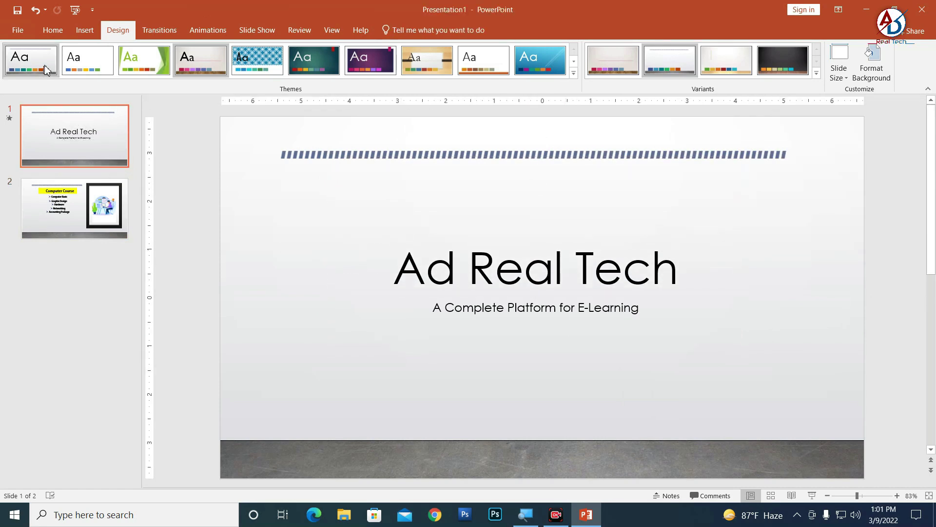
{"action": "left_click", "coordinate": [85, 30]}
- Insert 'Ad real new logo' png from New Volume (D:) and place it above the title
{"action": "left_click", "coordinate": [76, 73]}
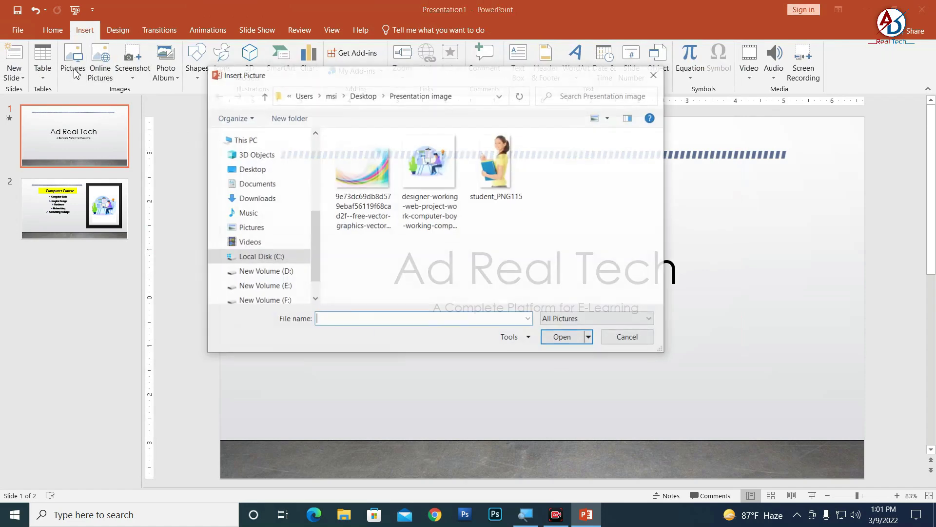
{"action": "left_click", "coordinate": [259, 271]}
{"action": "scroll", "coordinate": [497, 249], "scroll_direction": "down", "scroll_amount": 5}
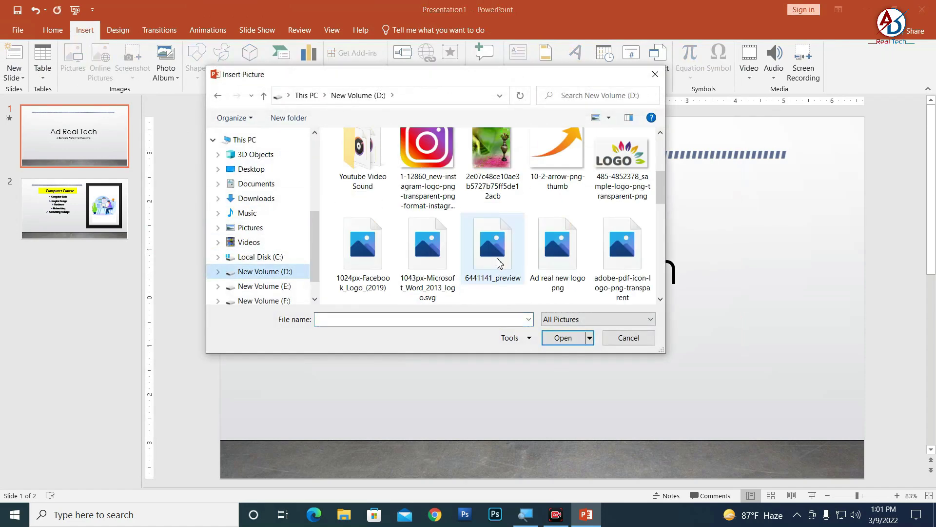
{"action": "scroll", "coordinate": [496, 249], "scroll_direction": "down", "scroll_amount": 3}
{"action": "left_click", "coordinate": [560, 163]}
{"action": "left_click", "coordinate": [589, 337]}
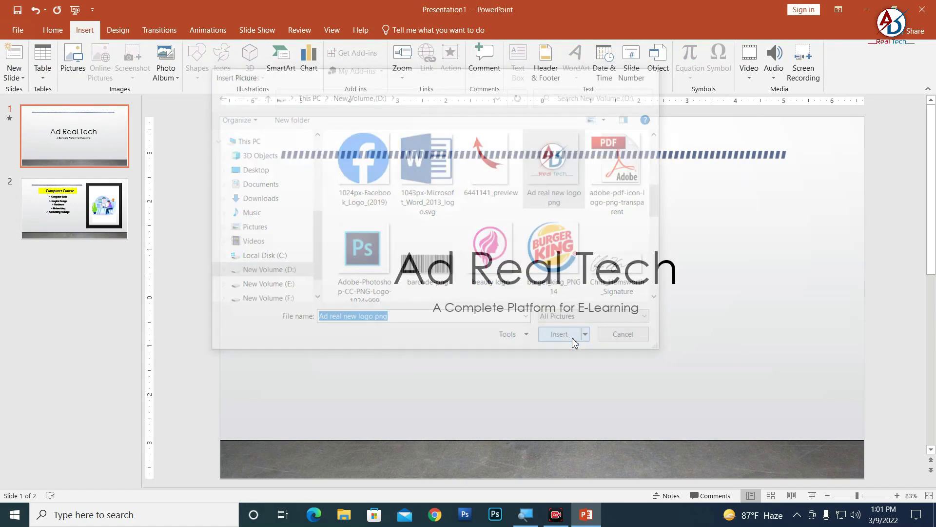
{"action": "left_click_drag", "start_coordinate": [541, 298], "coordinate": [540, 216]}
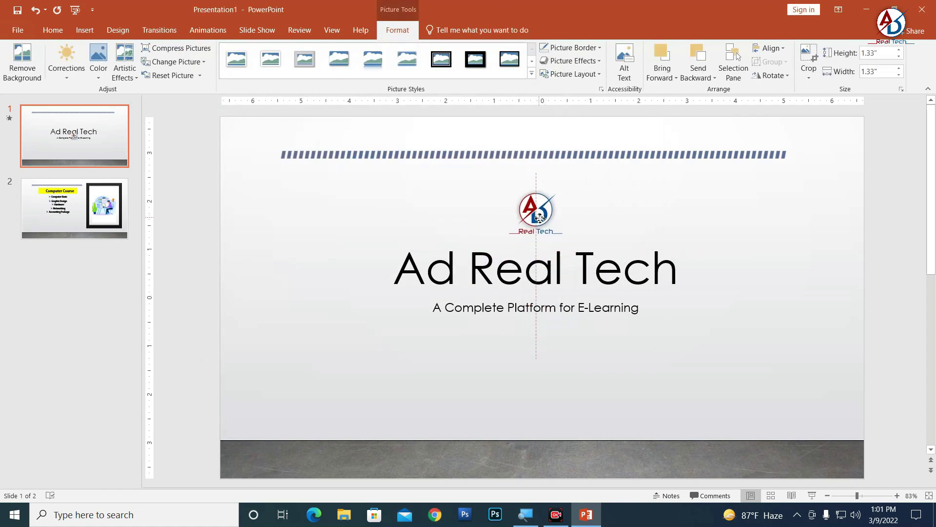
- Shift the subtitle and Ad Real Tech title lower to make room for the logo
{"action": "left_click", "coordinate": [582, 292]}
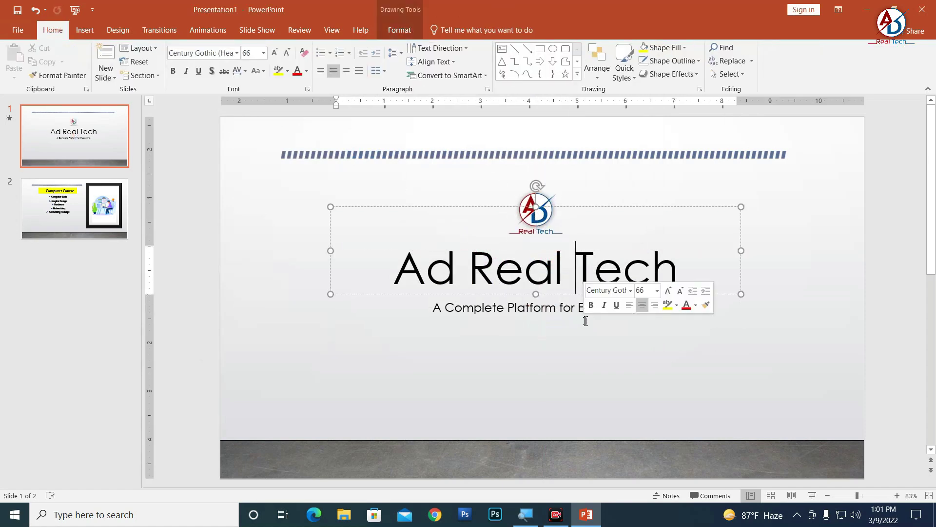
{"action": "left_click", "coordinate": [565, 328]}
{"action": "left_click_drag", "start_coordinate": [564, 357], "coordinate": [564, 392]}
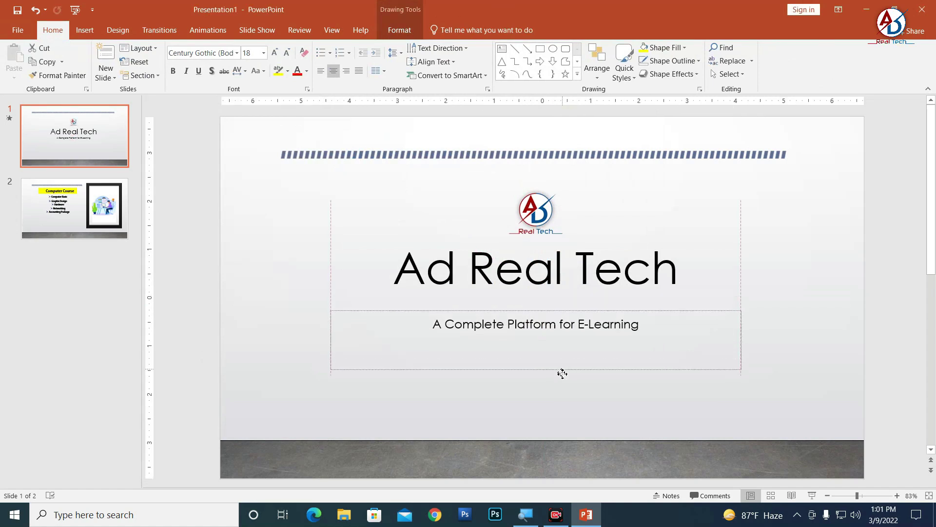
{"action": "left_click", "coordinate": [576, 271]}
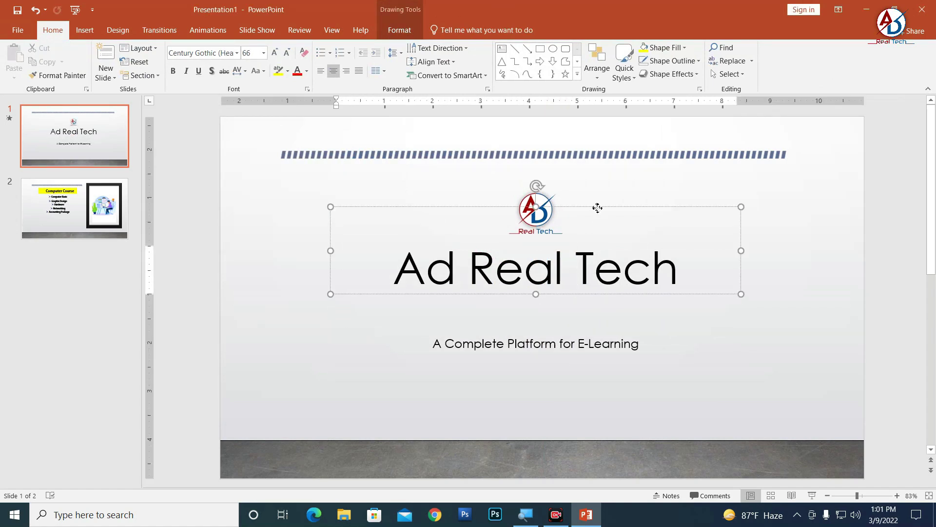
{"action": "mouse_move", "coordinate": [598, 208]}
{"action": "left_mouse_down"}
{"action": "mouse_move", "coordinate": [597, 245]}
{"action": "mouse_move", "coordinate": [545, 279]}
{"action": "left_mouse_up"}
{"action": "left_click", "coordinate": [545, 213]}
- Enlarge the logo and make the Ad Real Tech title bold at 88 pt
{"action": "mouse_move", "coordinate": [569, 211]}
{"action": "left_mouse_down"}
{"action": "mouse_move", "coordinate": [591, 188]}
{"action": "mouse_move", "coordinate": [564, 180]}
{"action": "mouse_move", "coordinate": [605, 155]}
{"action": "left_mouse_up"}
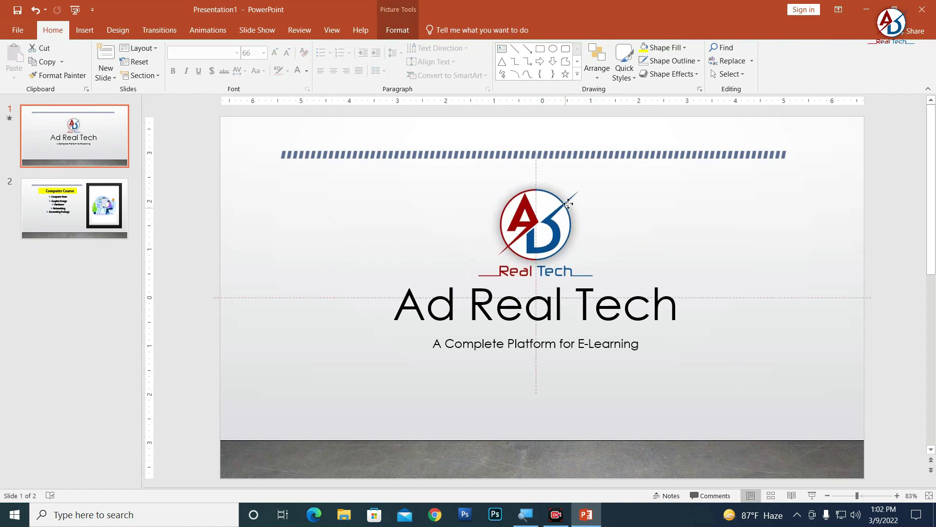
{"action": "left_click", "coordinate": [554, 305]}
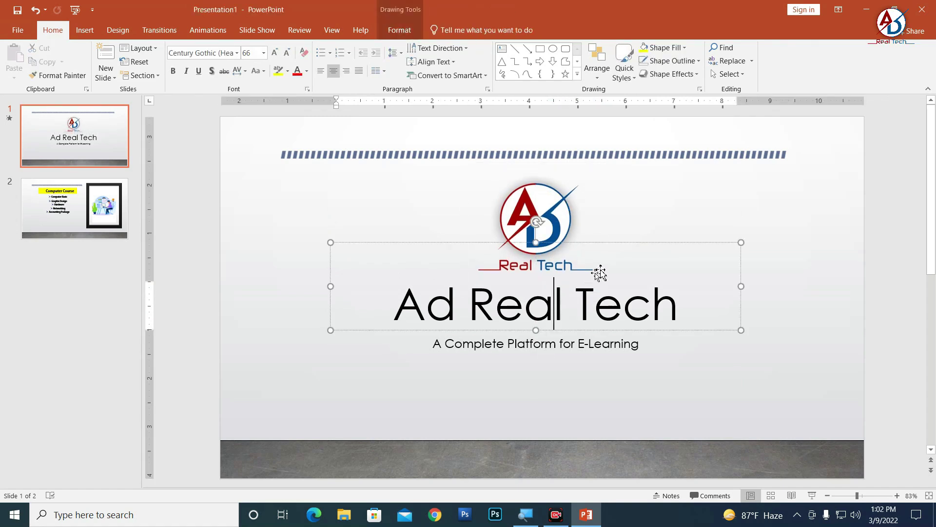
{"action": "key", "text": "ctrl+a"}
{"action": "left_click", "coordinate": [173, 71]}
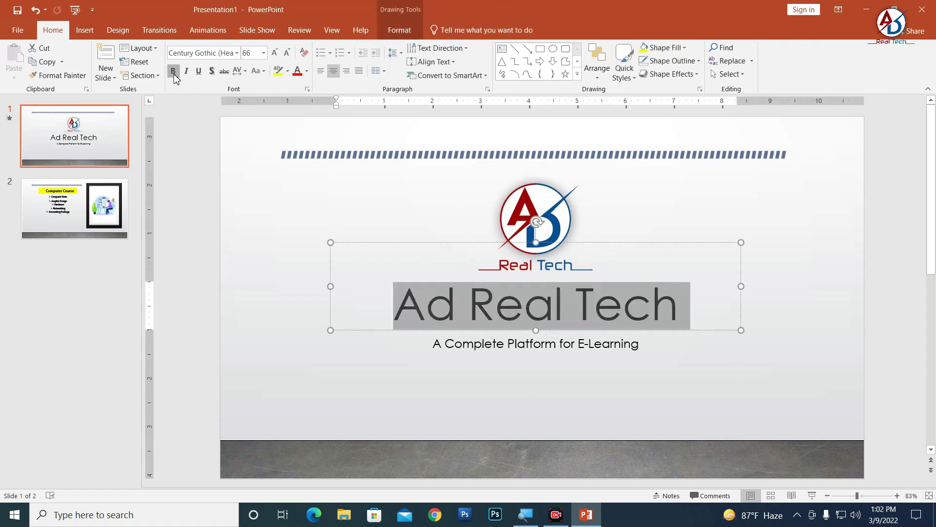
{"action": "left_click", "coordinate": [275, 54]}
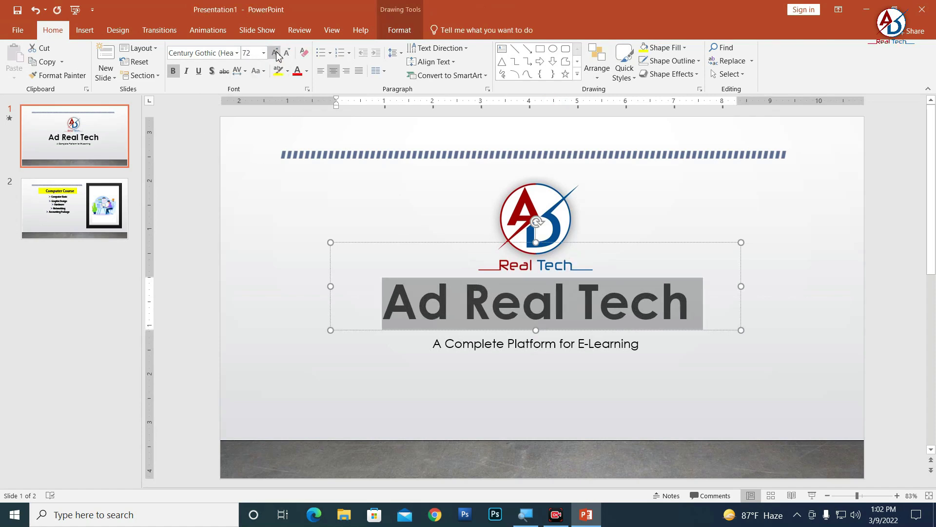
{"action": "left_click", "coordinate": [275, 53]}
{"action": "left_click", "coordinate": [276, 53]}
{"action": "left_click", "coordinate": [678, 292]}
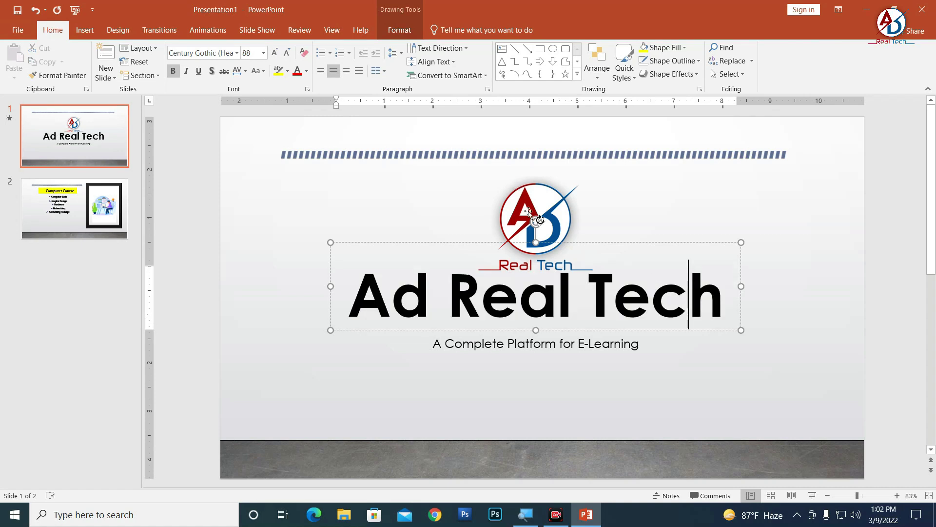
- Nudge the logo and the subtitle box slightly upward
{"action": "left_click_drag", "start_coordinate": [529, 211], "coordinate": [529, 199]}
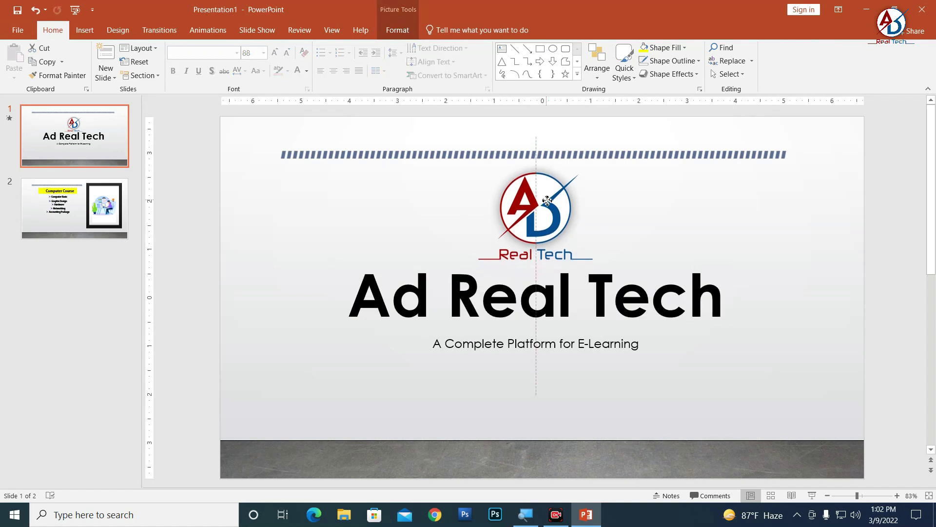
{"action": "left_click", "coordinate": [523, 347]}
{"action": "left_click_drag", "start_coordinate": [553, 330], "coordinate": [552, 322]}
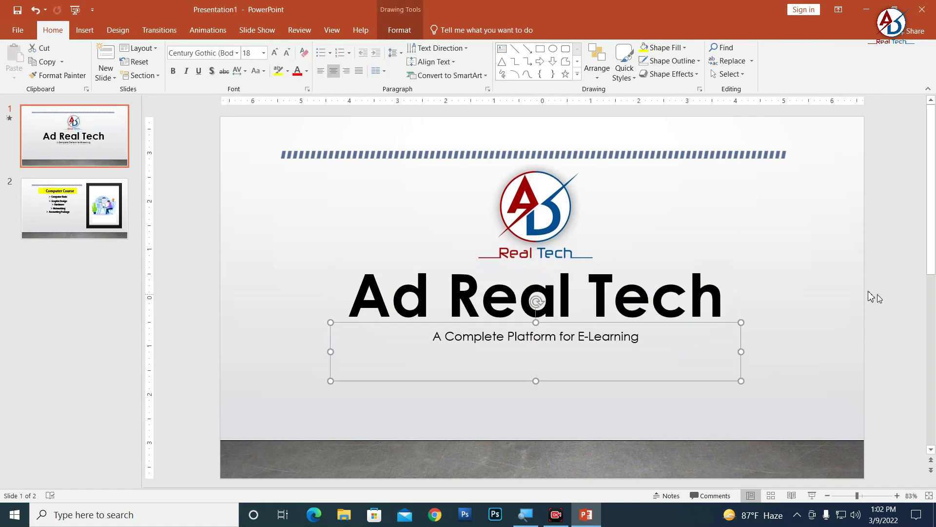
{"action": "left_click", "coordinate": [798, 279]}
- Back on the title slide, list the Slide Size options: Standard (4:3), Widescreen (16:9), custom
{"action": "left_click", "coordinate": [77, 225]}
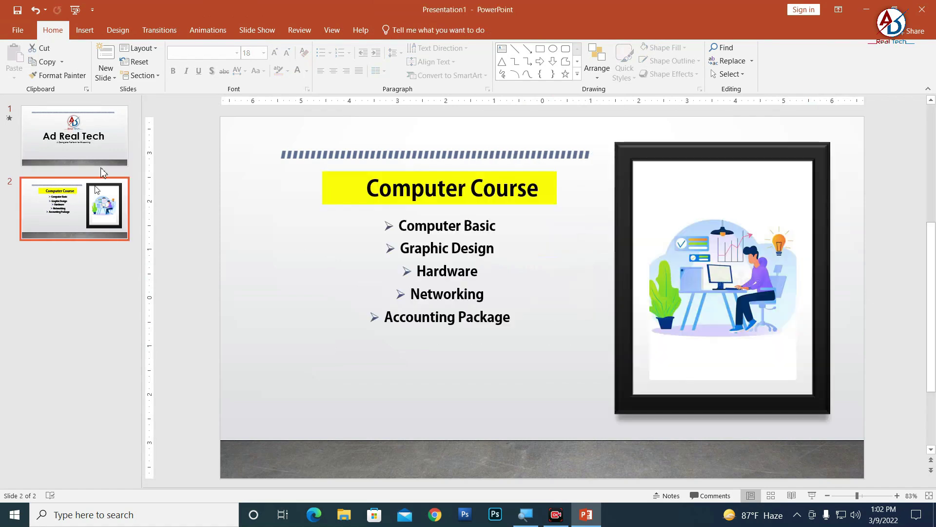
{"action": "left_click", "coordinate": [78, 144]}
{"action": "left_click", "coordinate": [95, 213]}
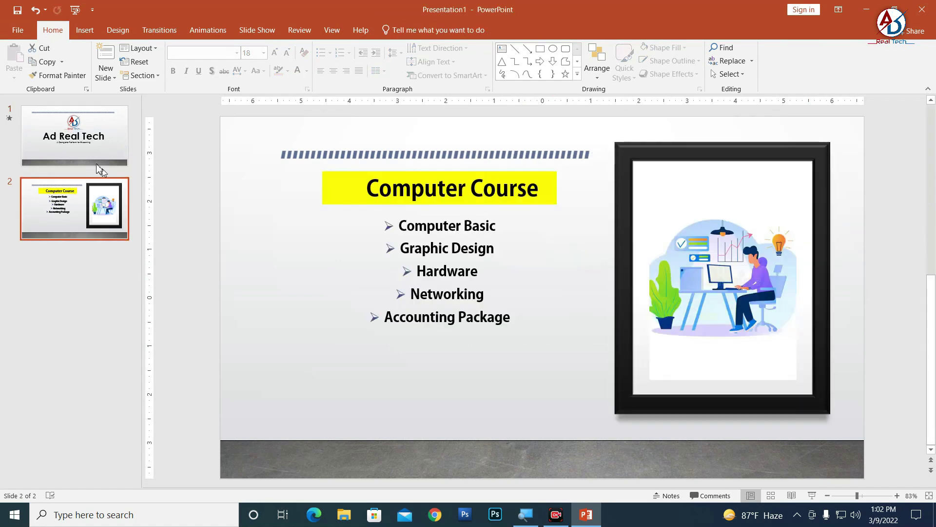
{"action": "left_click", "coordinate": [78, 146]}
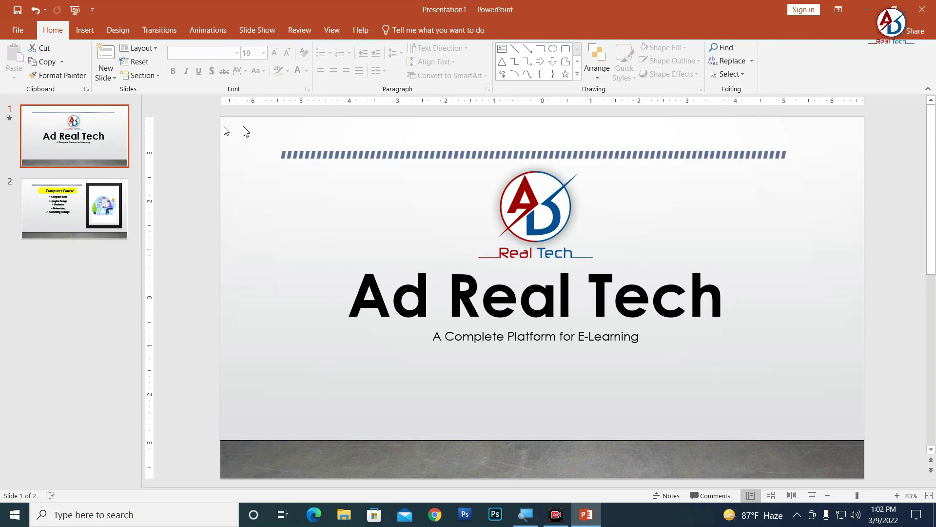
{"action": "left_click", "coordinate": [151, 34]}
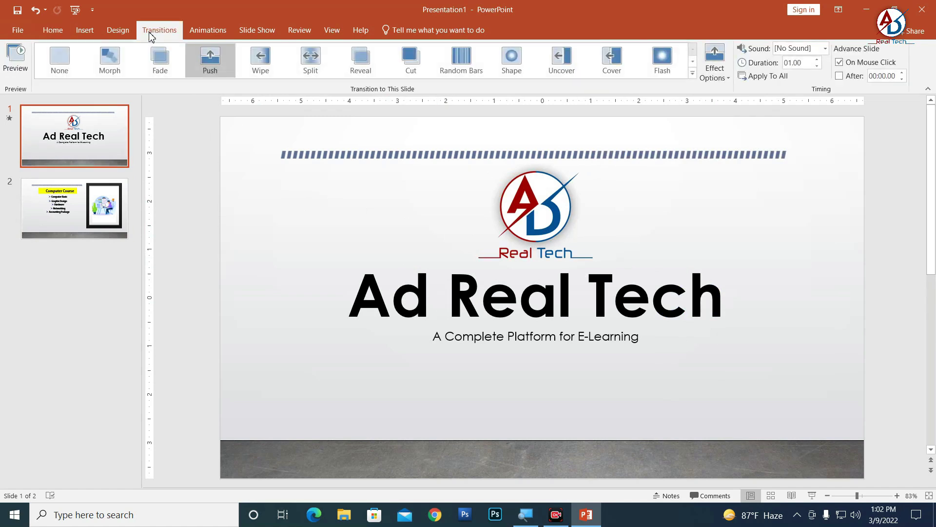
{"action": "left_click", "coordinate": [113, 34]}
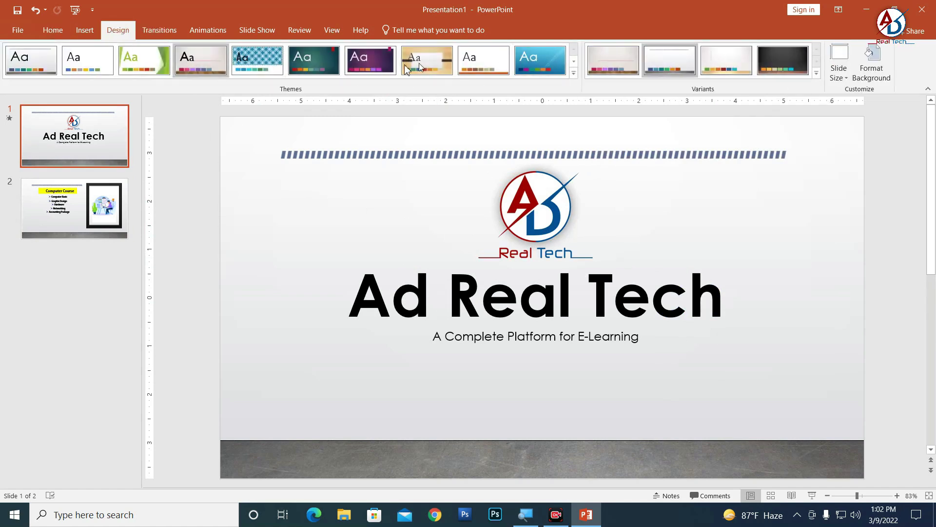
{"action": "left_click", "coordinate": [574, 73]}
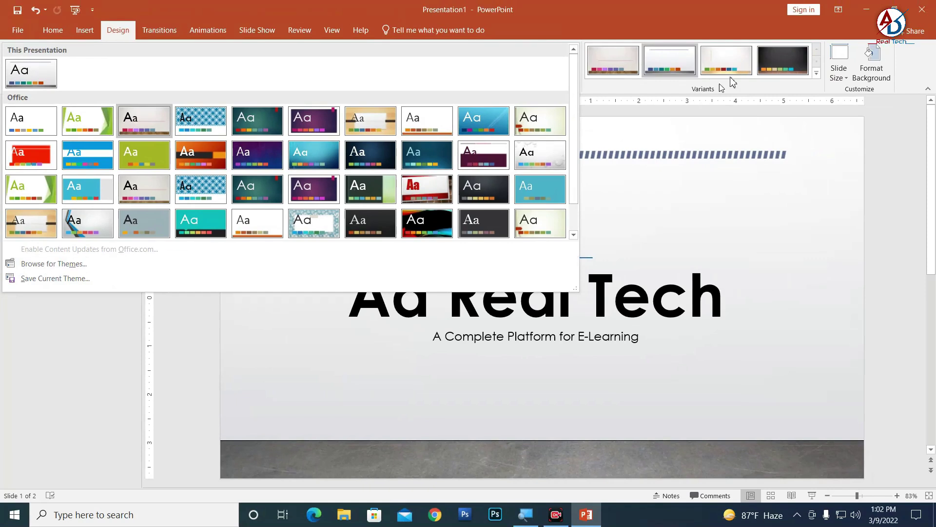
{"action": "left_click", "coordinate": [837, 80]}
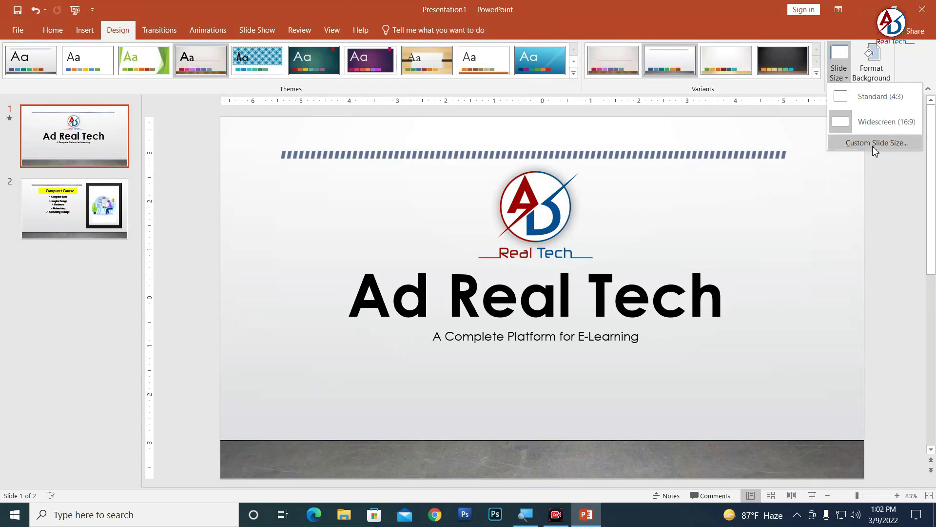
{"action": "left_click", "coordinate": [869, 107]}
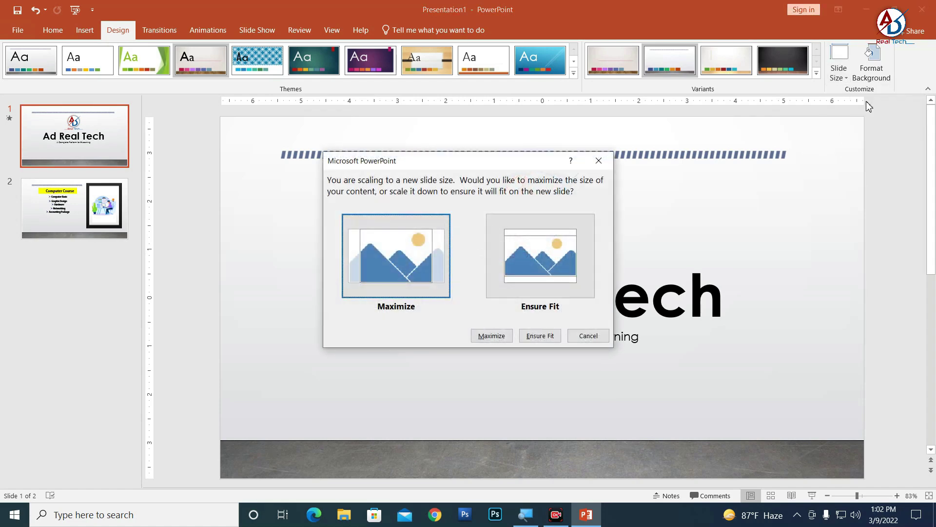
{"action": "left_click", "coordinate": [534, 249]}
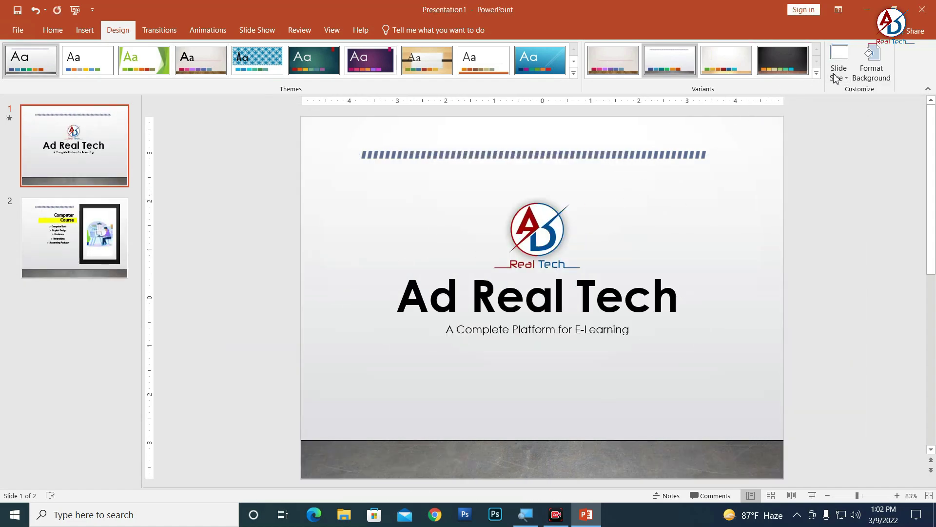
{"action": "left_click", "coordinate": [837, 73]}
{"action": "left_click", "coordinate": [871, 122]}
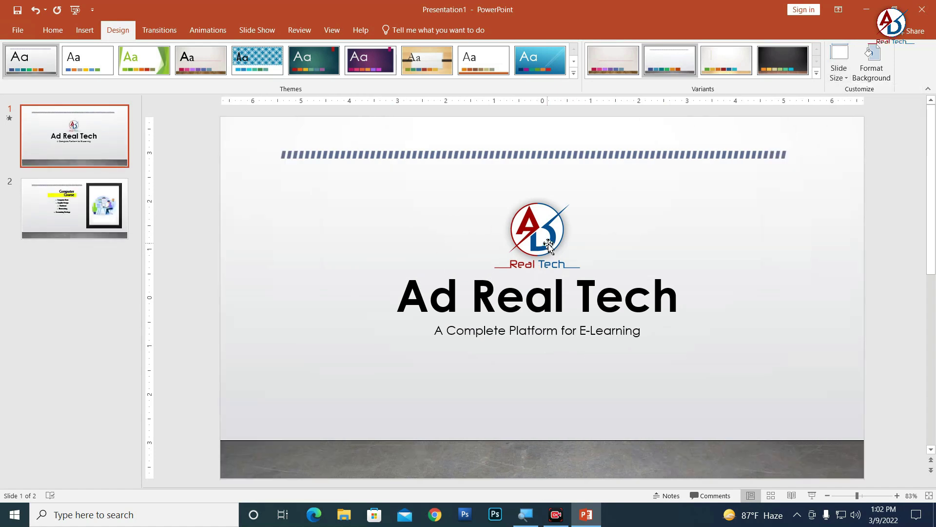
{"action": "left_click_drag", "start_coordinate": [548, 245], "coordinate": [549, 236]}
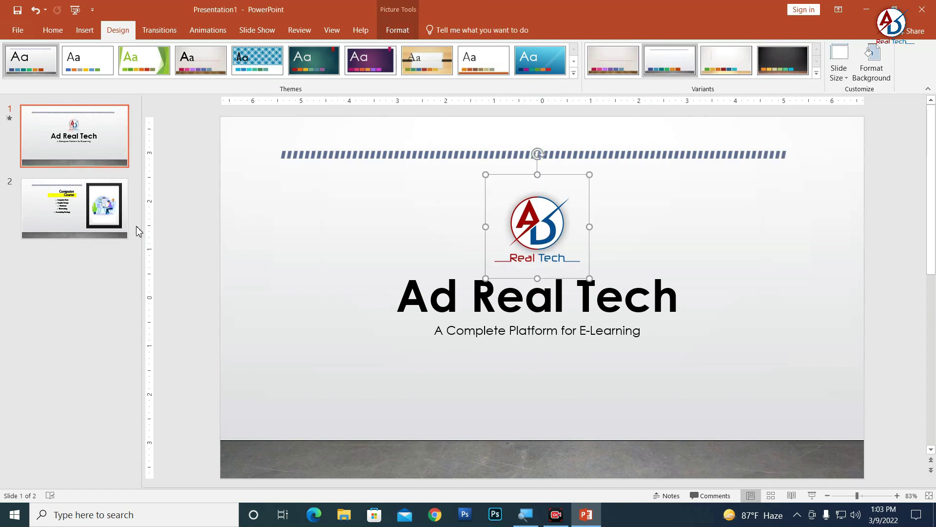
{"action": "left_click", "coordinate": [73, 208]}
{"action": "key", "text": "ctrl+z"}
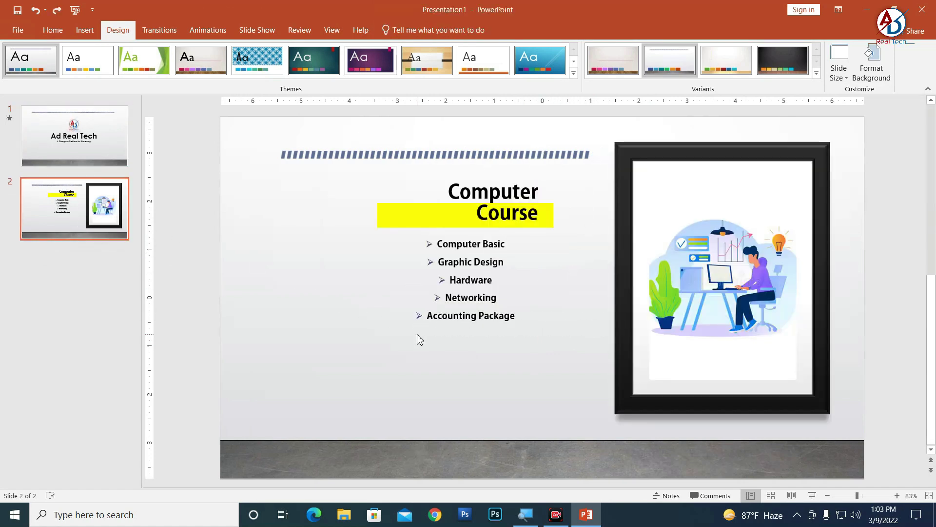
{"action": "key", "text": "ctrl+z"}
{"action": "key", "text": "ctrl+y"}
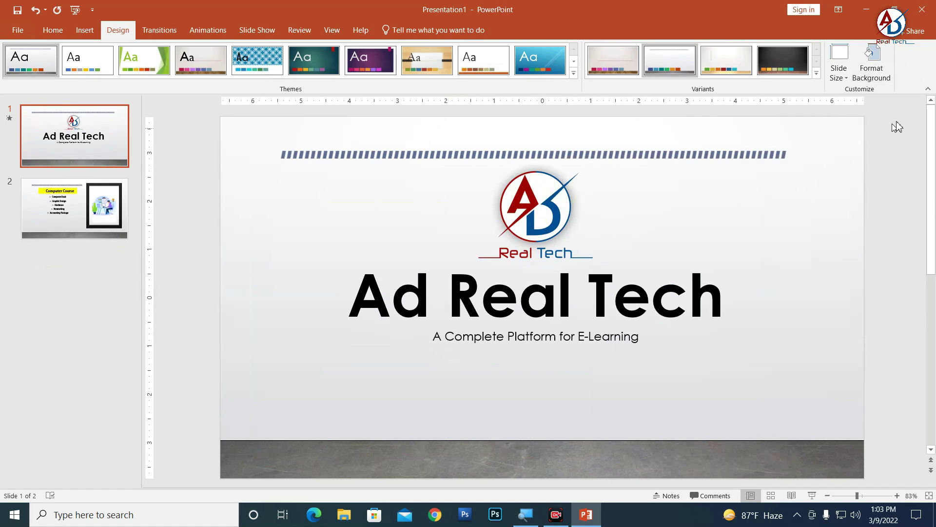
- Fill the title slide background with the first picture from Desktop > Presentation image
{"action": "left_click", "coordinate": [885, 72]}
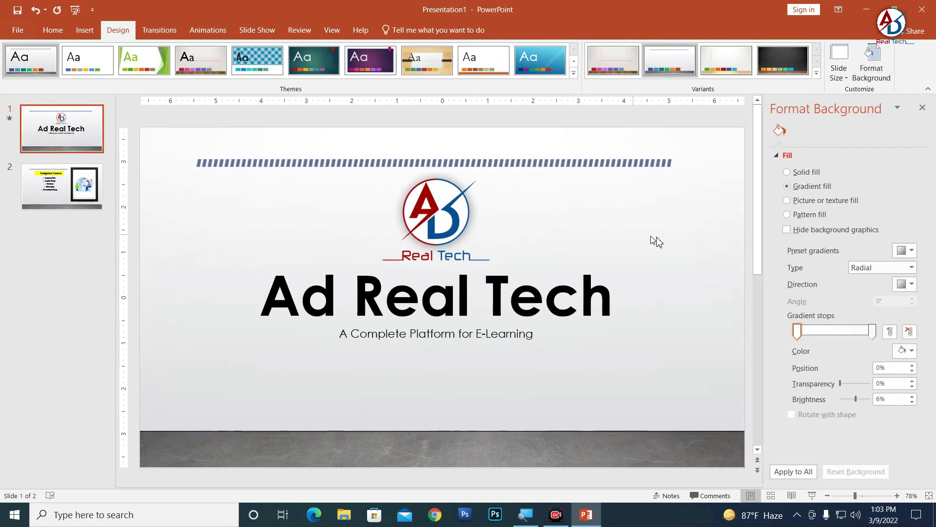
{"action": "left_click", "coordinate": [788, 201]}
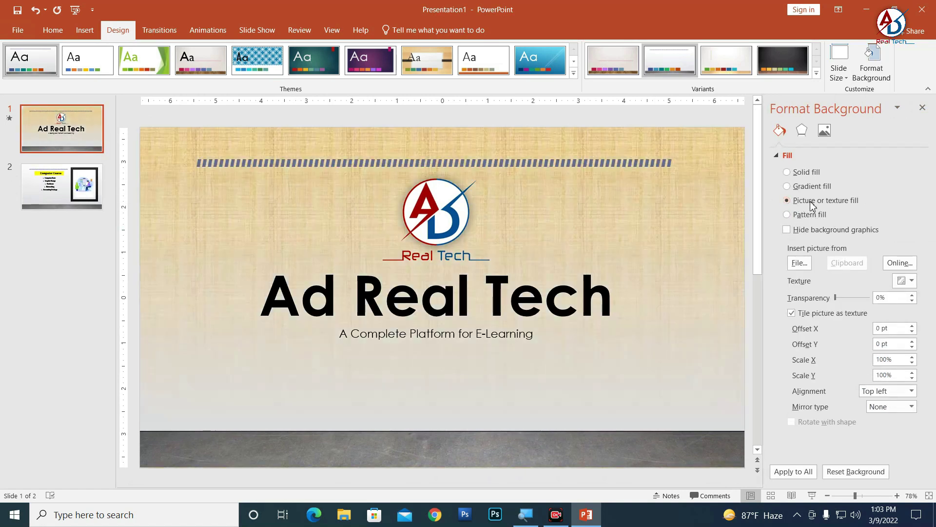
{"action": "left_click", "coordinate": [799, 263]}
{"action": "scroll", "coordinate": [518, 258], "scroll_direction": "down", "scroll_amount": 3}
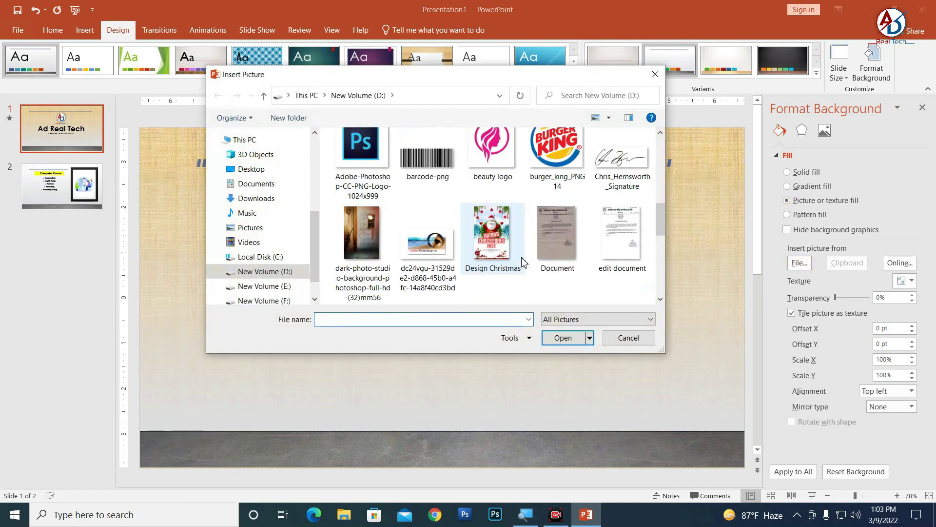
{"action": "scroll", "coordinate": [536, 263], "scroll_direction": "down", "scroll_amount": 5}
{"action": "scroll", "coordinate": [536, 264], "scroll_direction": "up", "scroll_amount": 5}
{"action": "scroll", "coordinate": [433, 234], "scroll_direction": "up", "scroll_amount": 5}
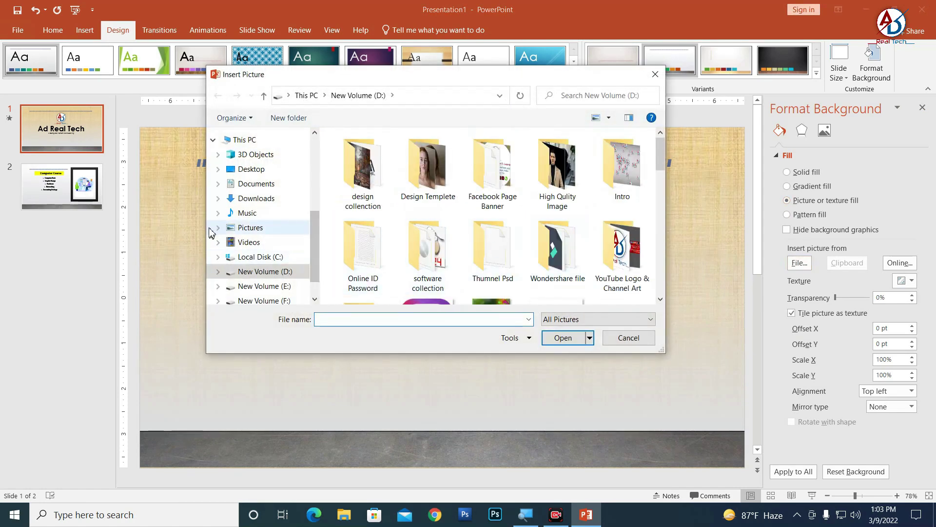
{"action": "left_click", "coordinate": [249, 169]}
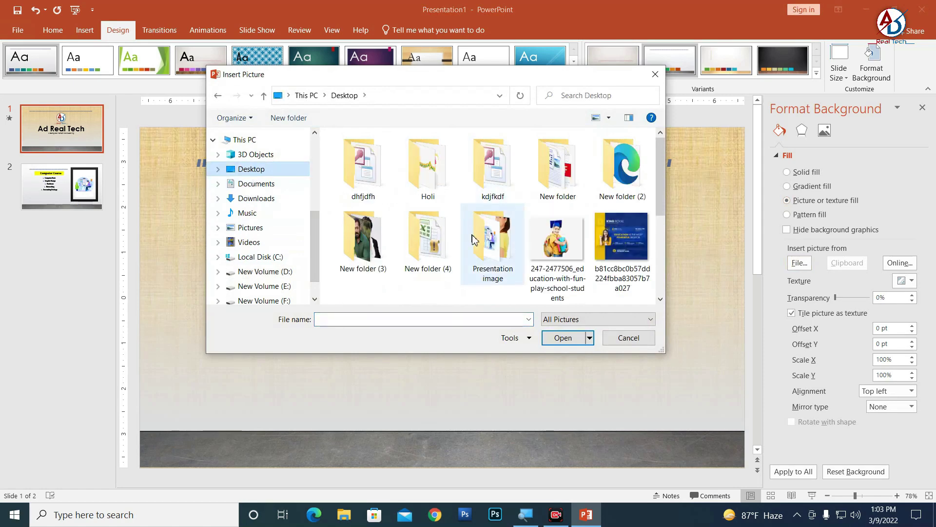
{"action": "double_click", "coordinate": [493, 239]}
{"action": "left_click", "coordinate": [363, 169]}
{"action": "left_click", "coordinate": [568, 338]}
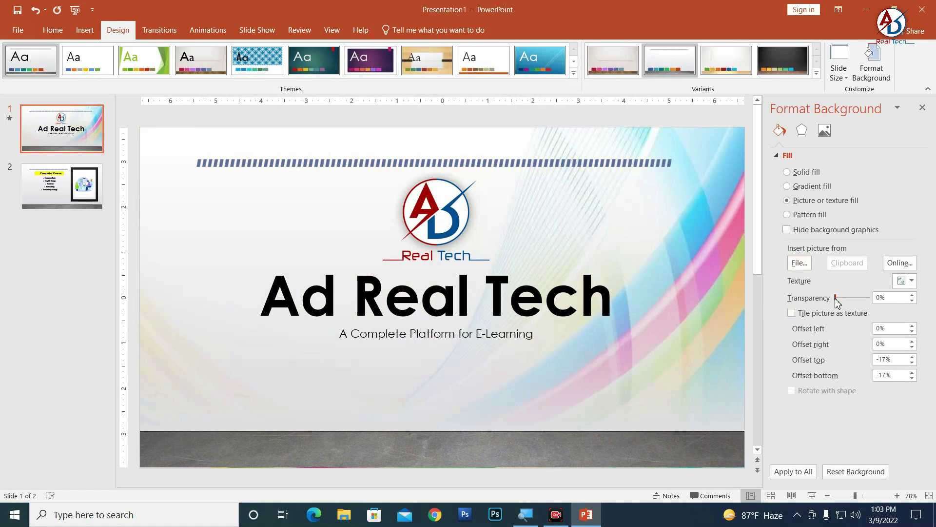
- Fade the background picture to 71% transparency, then browse for a different picture
{"action": "left_click_drag", "start_coordinate": [835, 297], "coordinate": [860, 302]}
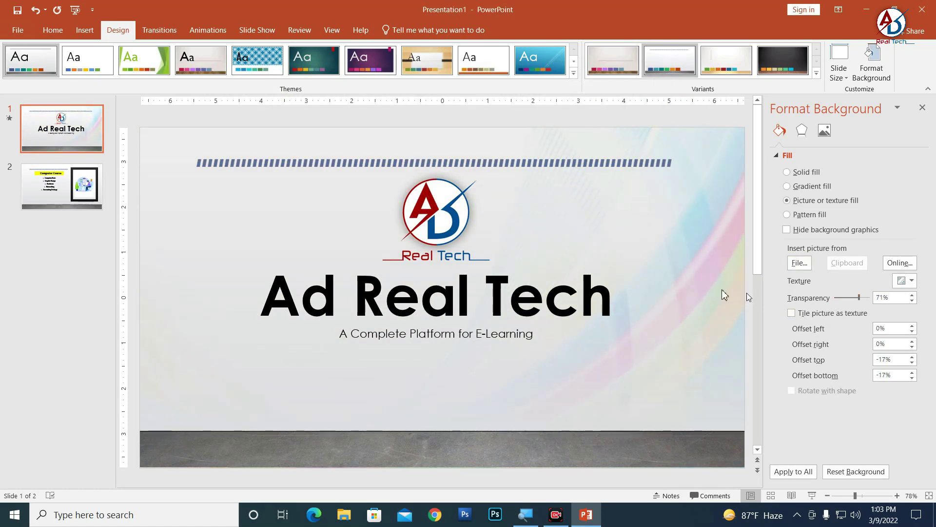
{"action": "left_click", "coordinate": [807, 217]}
{"action": "left_click", "coordinate": [817, 204]}
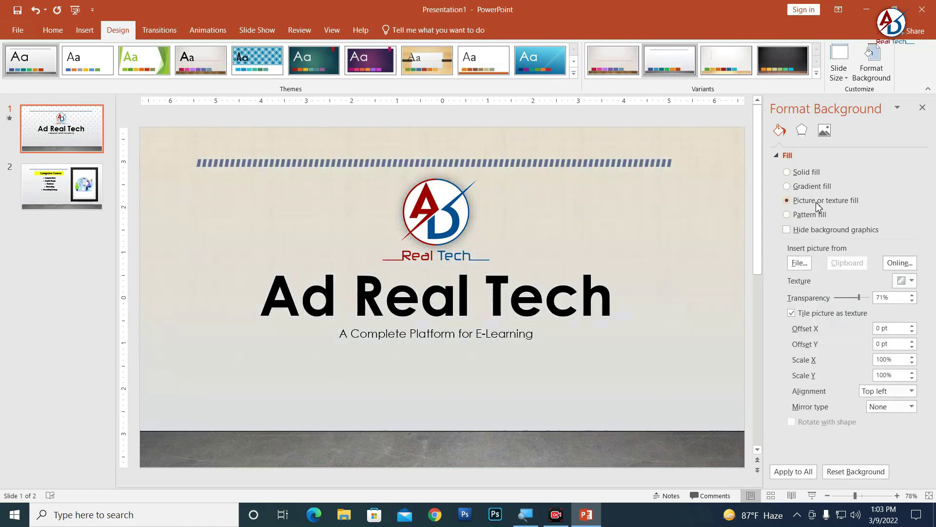
{"action": "left_click", "coordinate": [803, 266]}
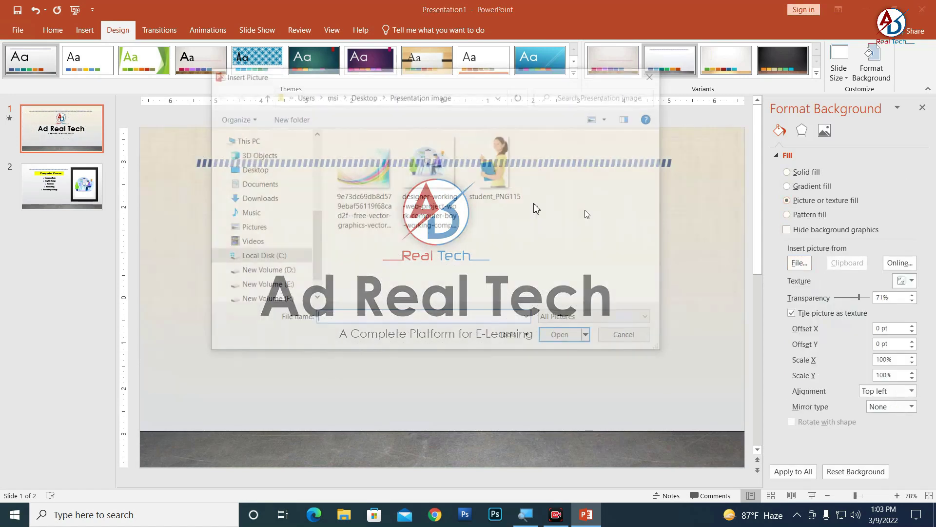
- Replace the background with the light abstract rainbow picture
{"action": "double_click", "coordinate": [361, 178]}
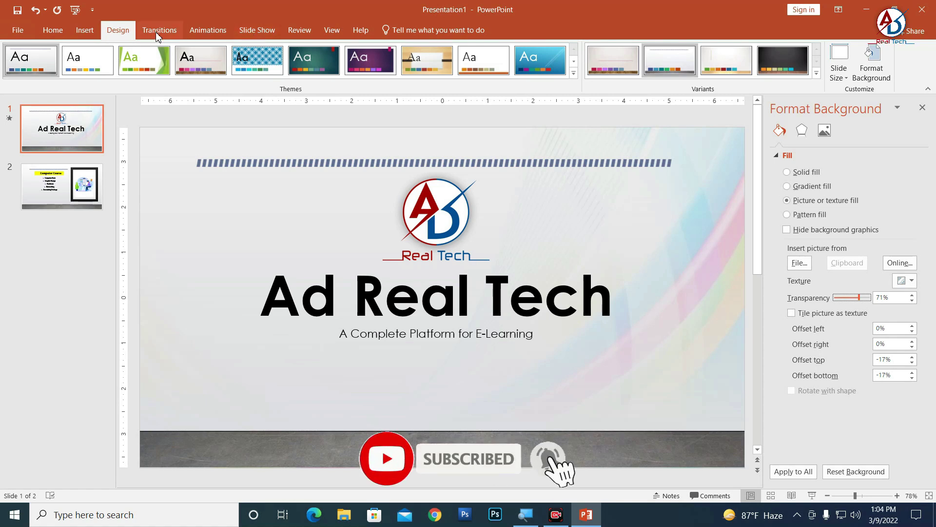
- Preview the title slide's transition, remove it, then try Morph
{"action": "left_click", "coordinate": [157, 31]}
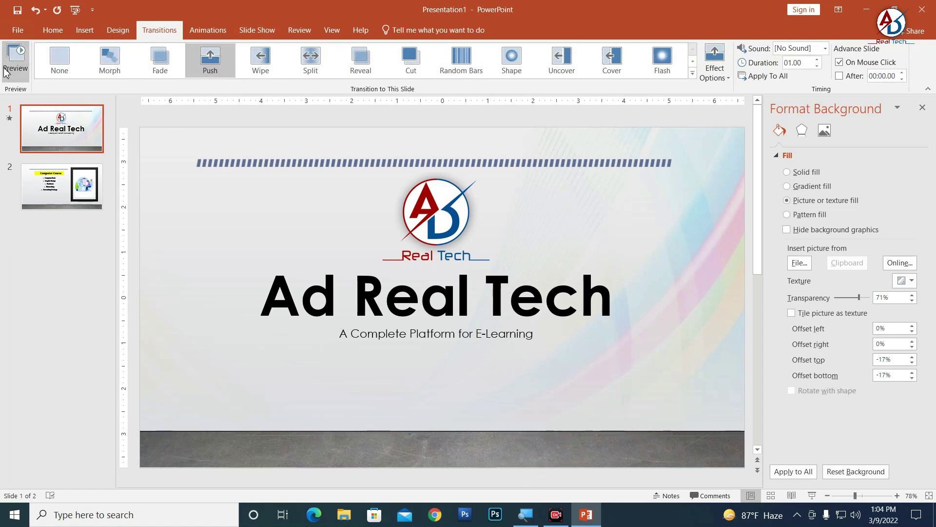
{"action": "left_click", "coordinate": [19, 62]}
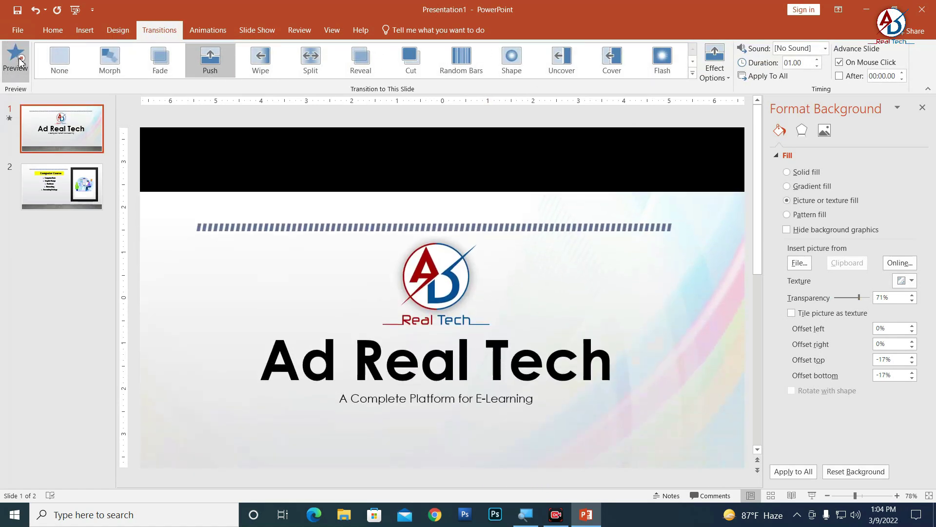
{"action": "left_click", "coordinate": [20, 62]}
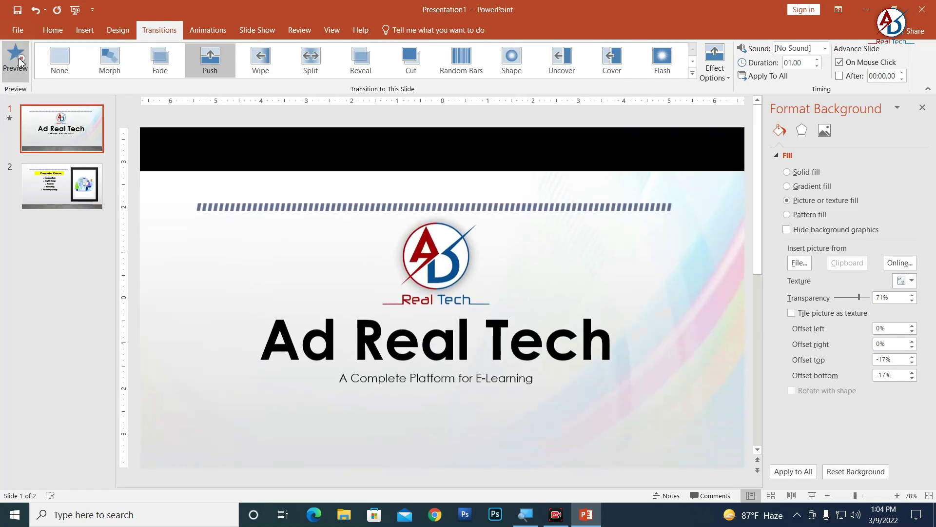
{"action": "left_click", "coordinate": [59, 64]}
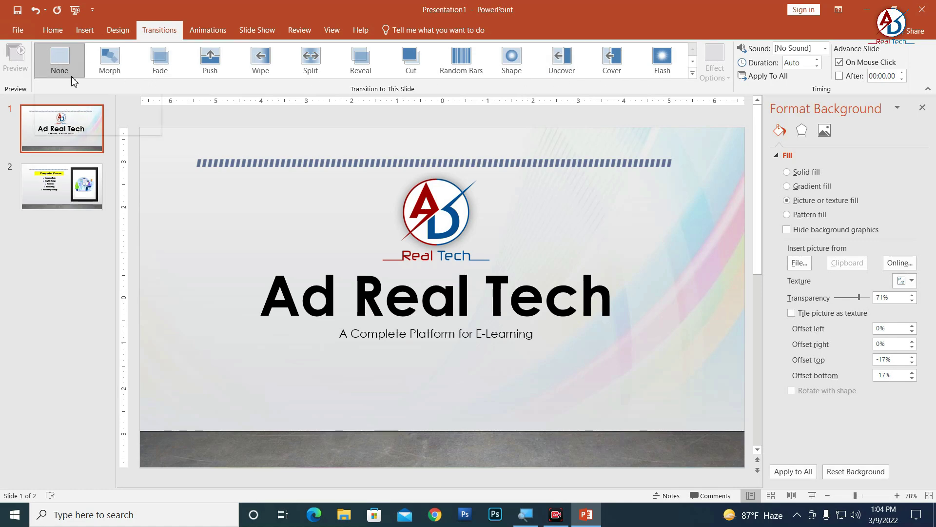
{"action": "left_click", "coordinate": [116, 73]}
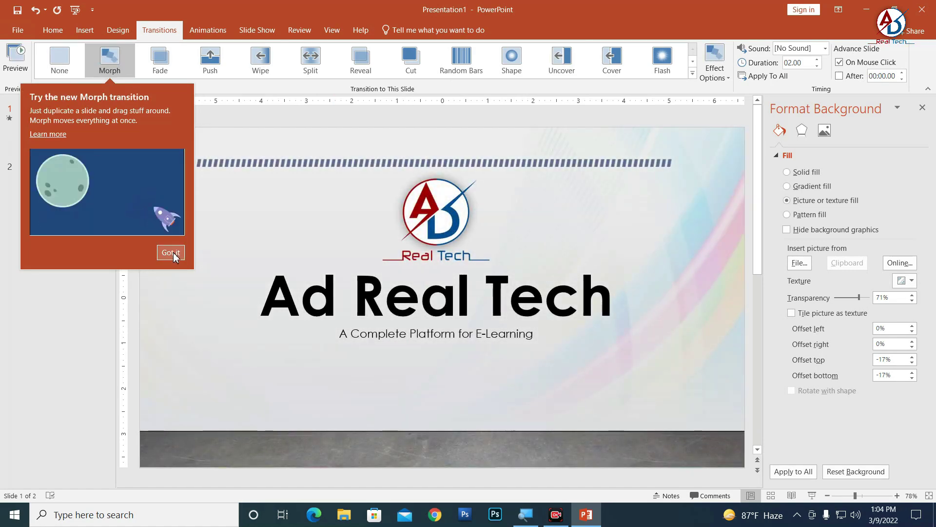
{"action": "left_click", "coordinate": [172, 253]}
- Try the Fade, Push, Wipe, Split, Reveal and Cut transitions on the title slide
{"action": "left_click", "coordinate": [169, 70]}
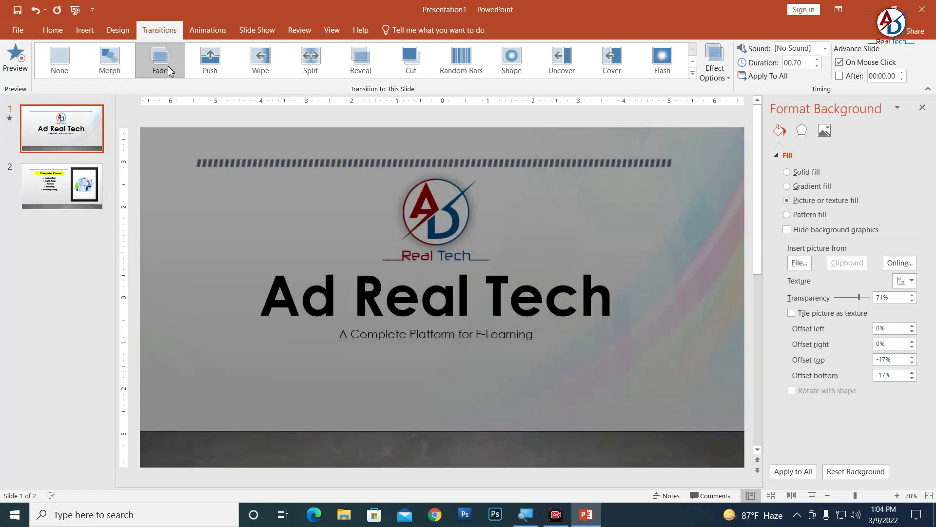
{"action": "left_click", "coordinate": [213, 66]}
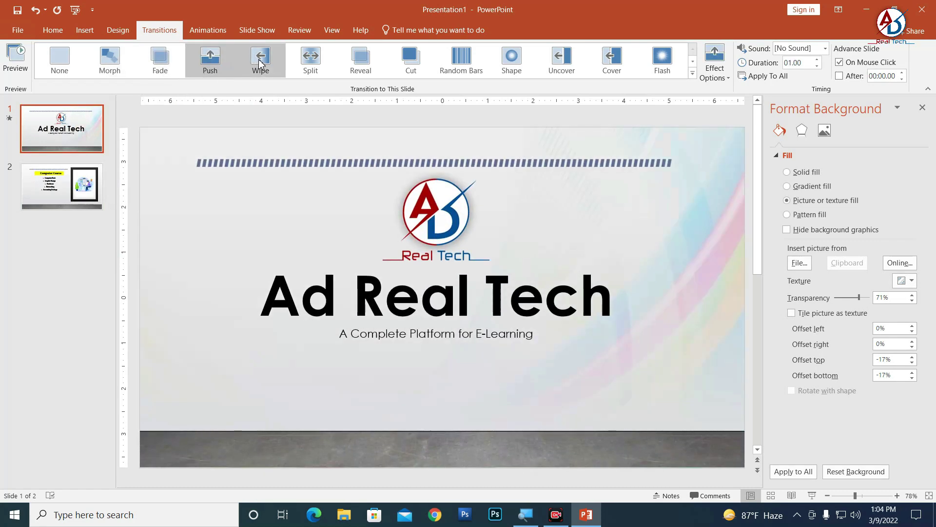
{"action": "left_click", "coordinate": [260, 64]}
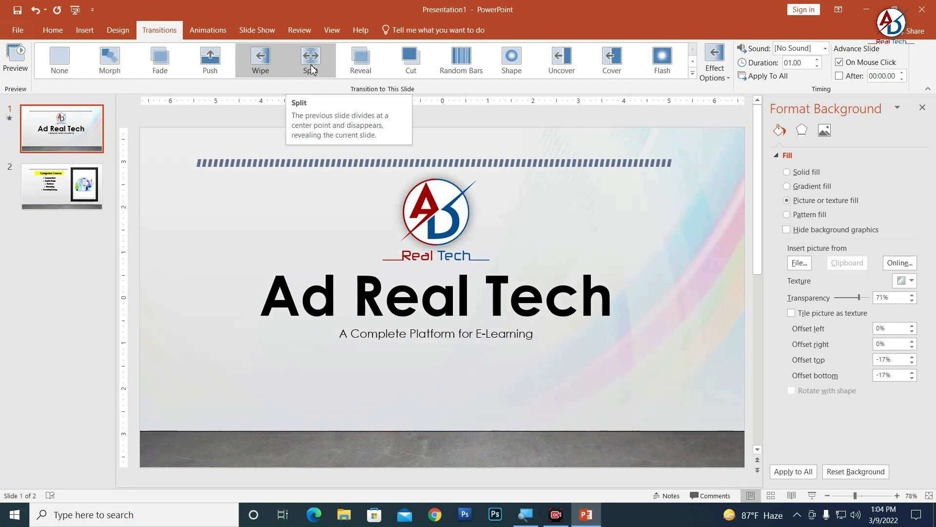
{"action": "left_click", "coordinate": [311, 70]}
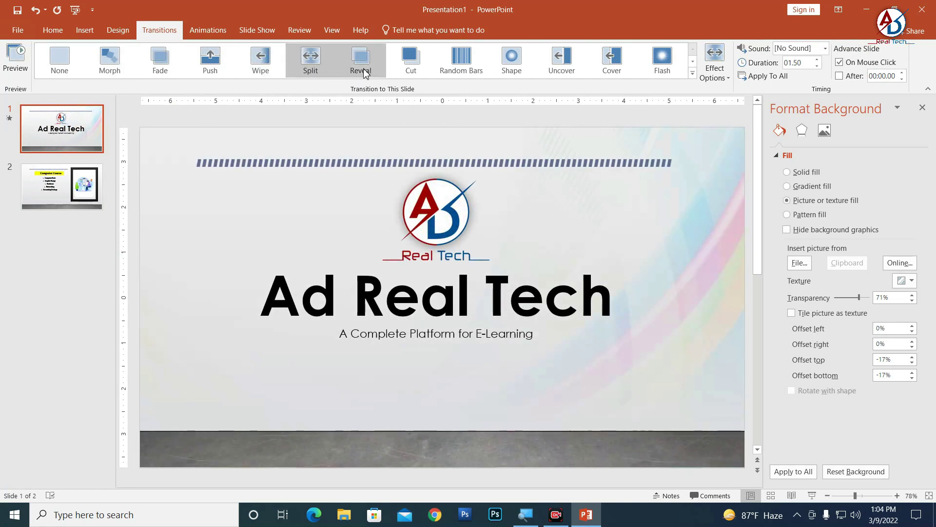
{"action": "left_click", "coordinate": [364, 70]}
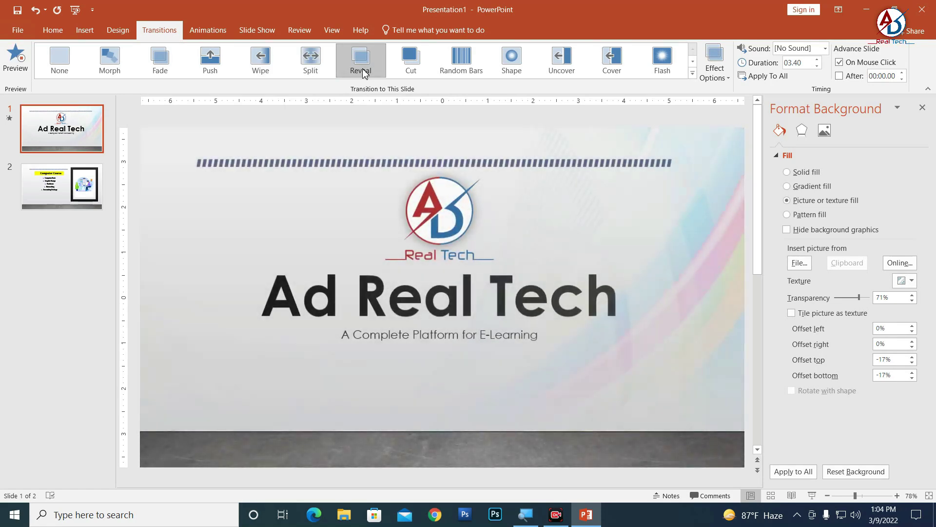
{"action": "left_click", "coordinate": [411, 65]}
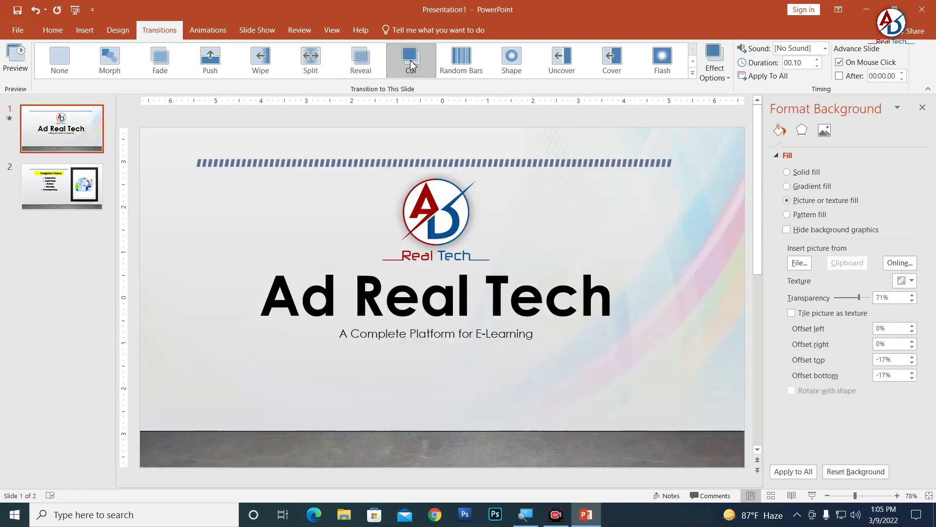
- Try Random Bars, Shape, Uncover and Cover, settling on the Flash transition
{"action": "left_click", "coordinate": [461, 61]}
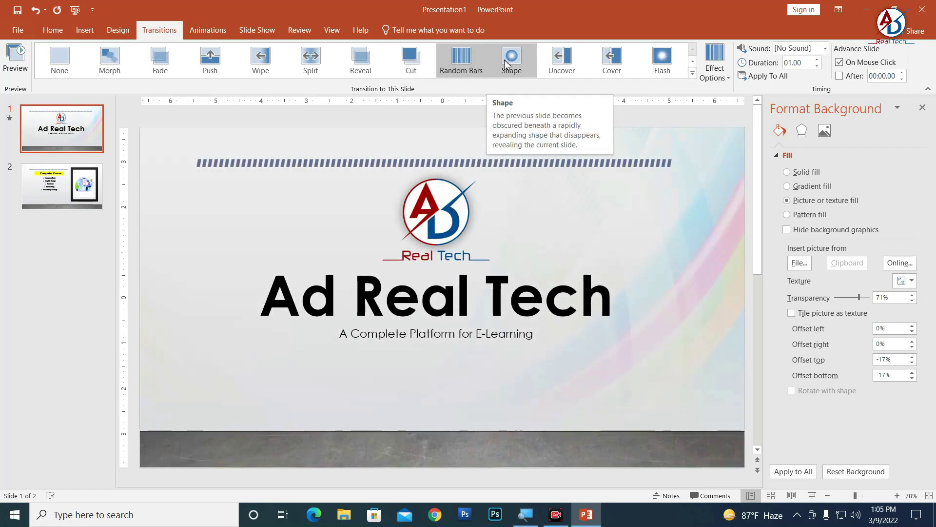
{"action": "left_click", "coordinate": [506, 68]}
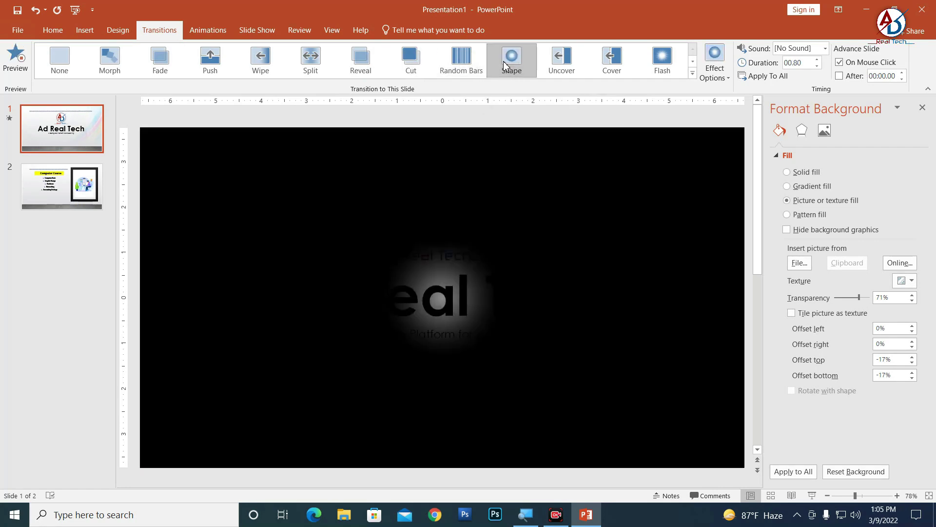
{"action": "left_click", "coordinate": [560, 62]}
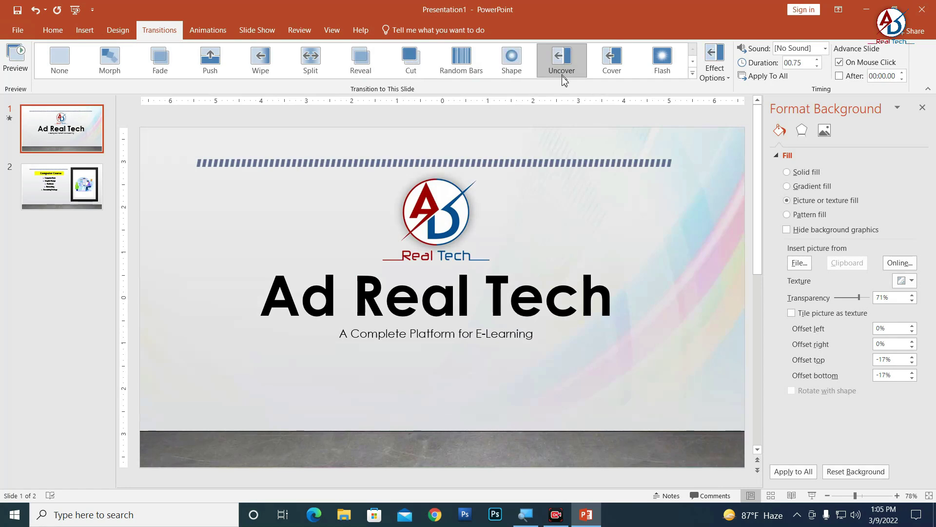
{"action": "left_click", "coordinate": [612, 62]}
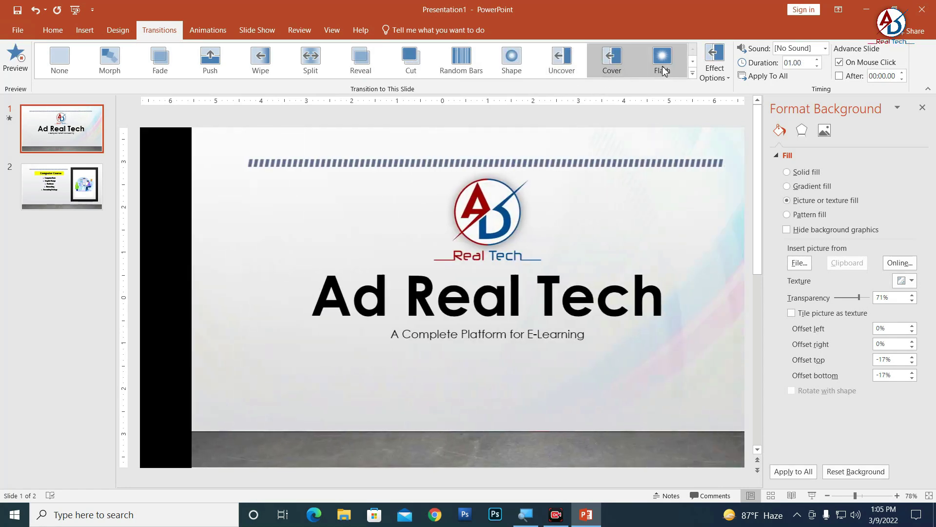
{"action": "left_click", "coordinate": [663, 69]}
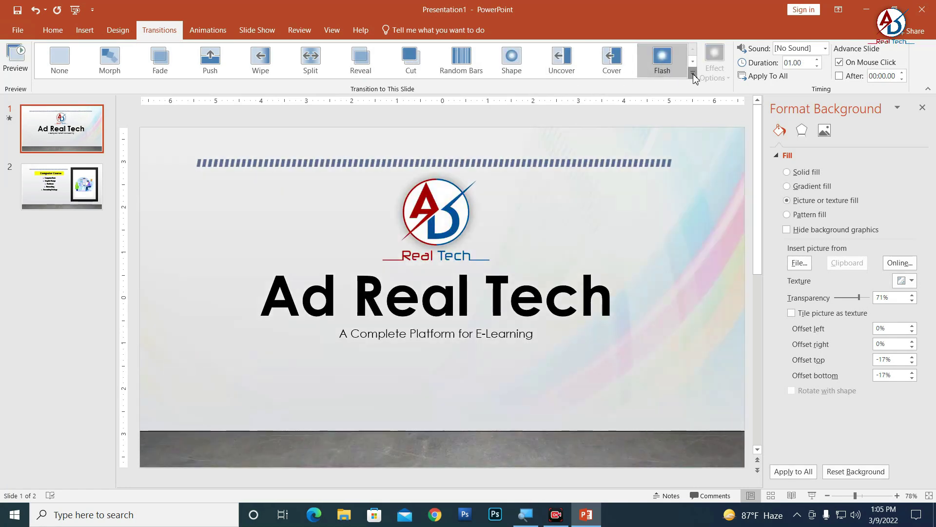
- Apply the Blinds transition from the full gallery, preview it and check its direction options
{"action": "left_click", "coordinate": [692, 73]}
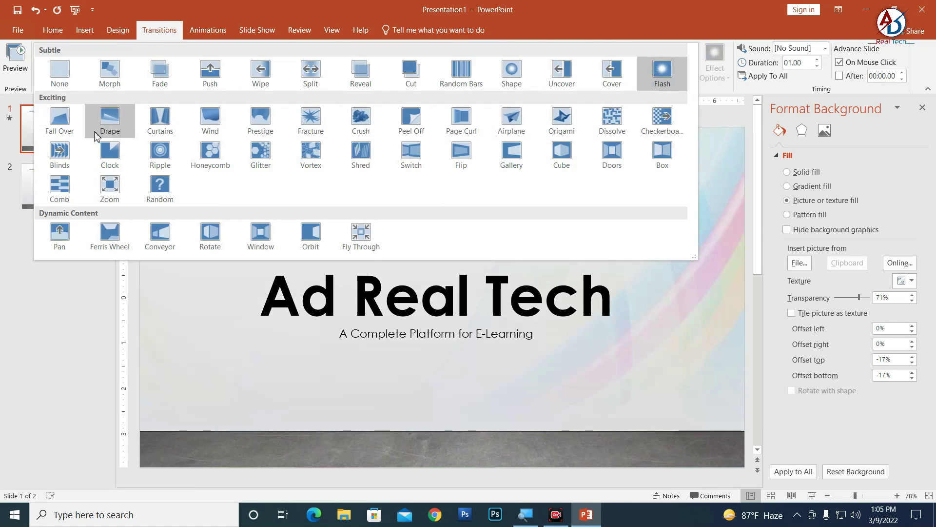
{"action": "left_click", "coordinate": [713, 90]}
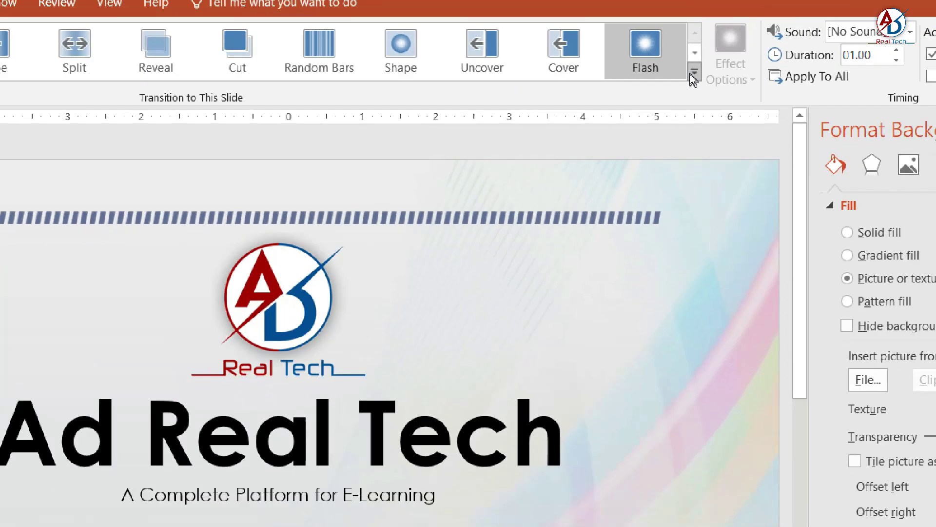
{"action": "left_click", "coordinate": [692, 75]}
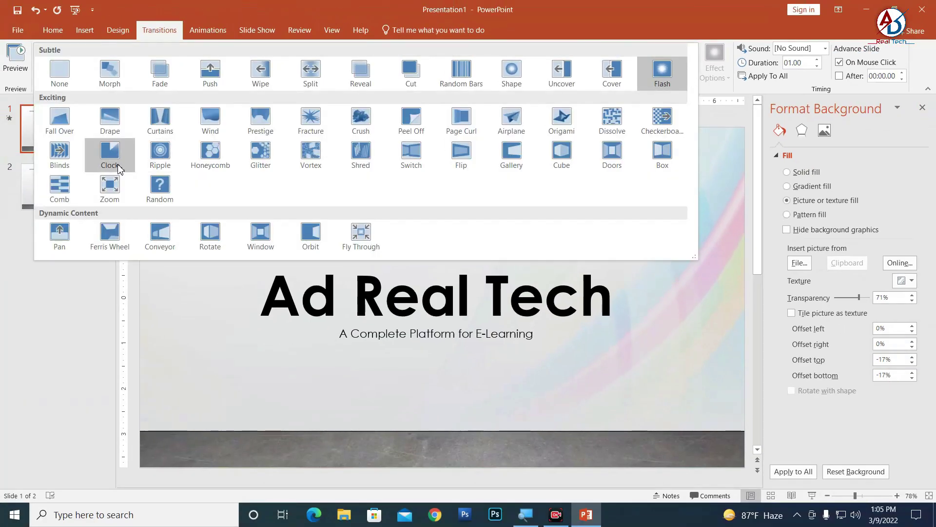
{"action": "left_click", "coordinate": [58, 156]}
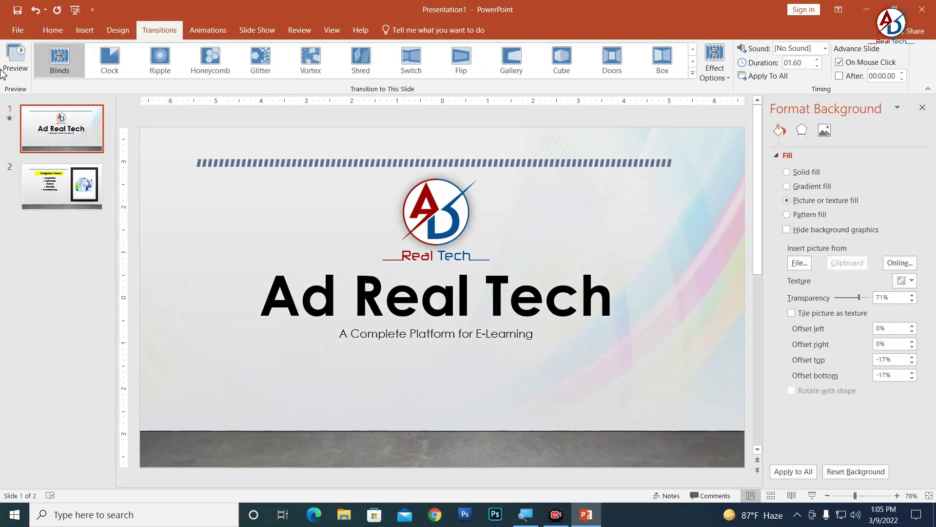
{"action": "left_click", "coordinate": [15, 56]}
{"action": "left_click", "coordinate": [724, 81]}
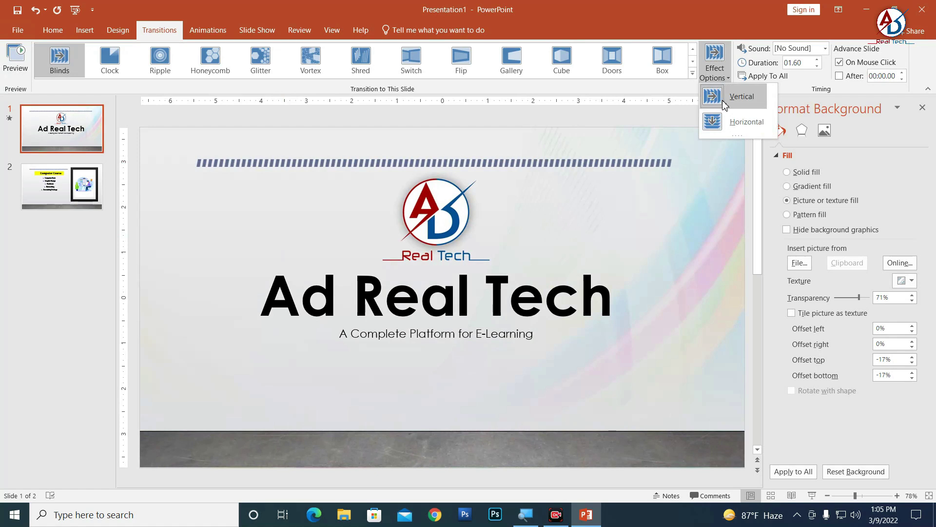
- Try Switch, then apply Vortex with its direction set to From Right
{"action": "left_click", "coordinate": [415, 60]}
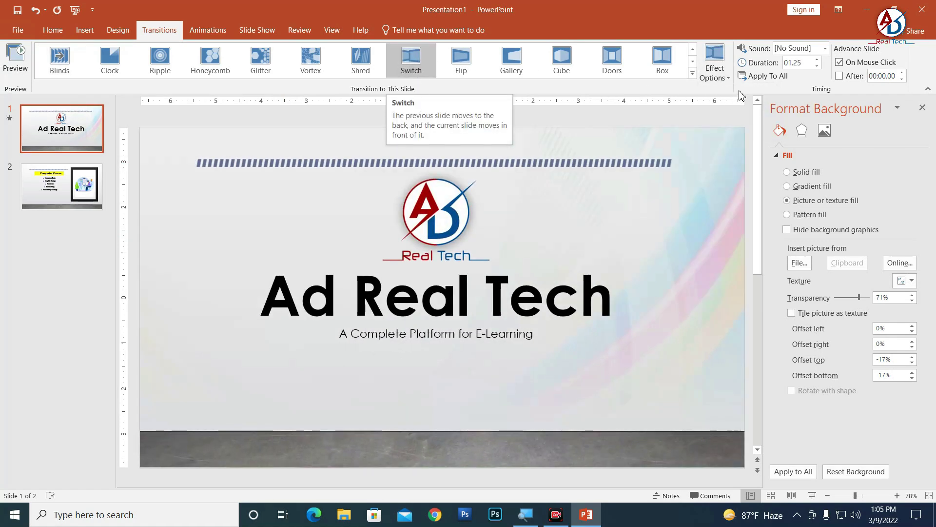
{"action": "left_click", "coordinate": [708, 74]}
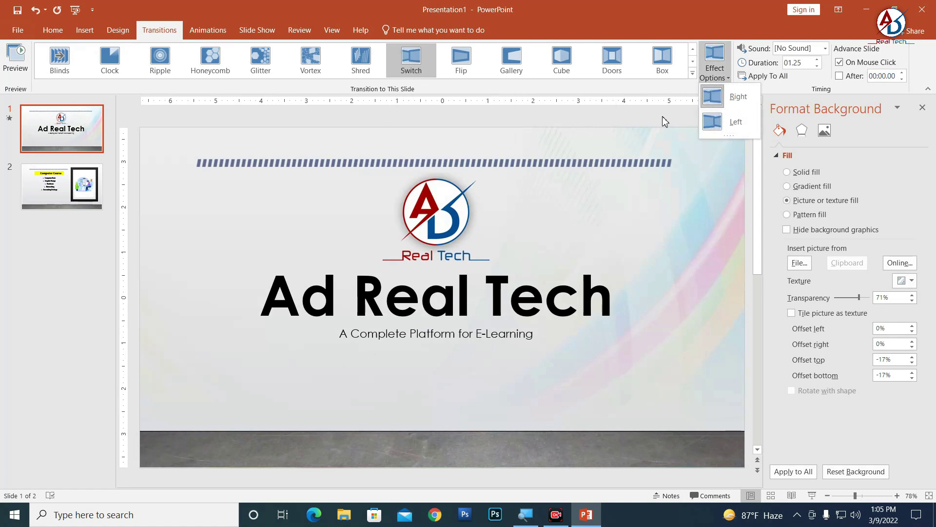
{"action": "left_click", "coordinate": [315, 66]}
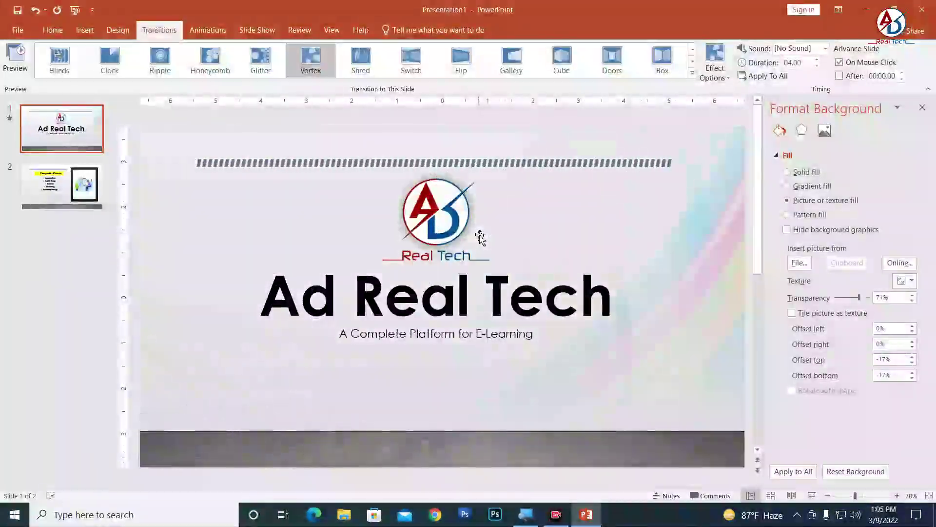
{"action": "left_click", "coordinate": [726, 77]}
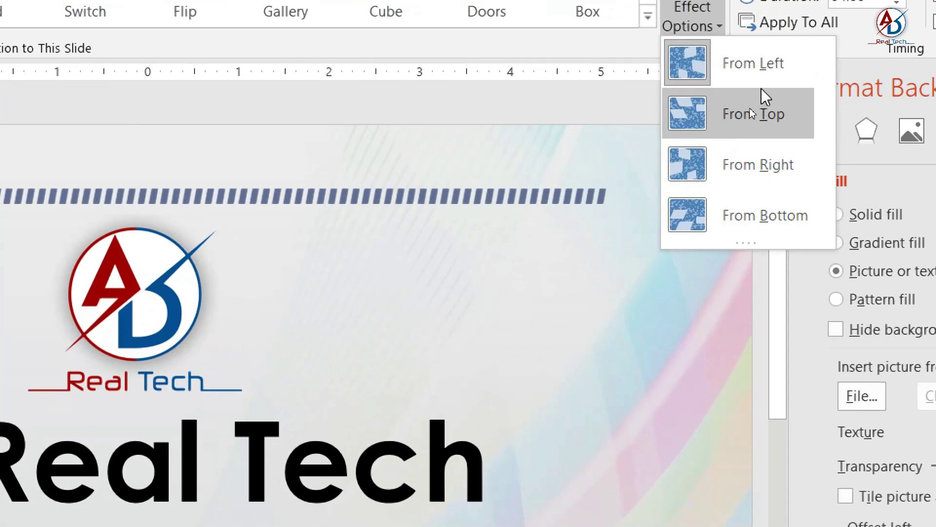
{"action": "left_click", "coordinate": [756, 165]}
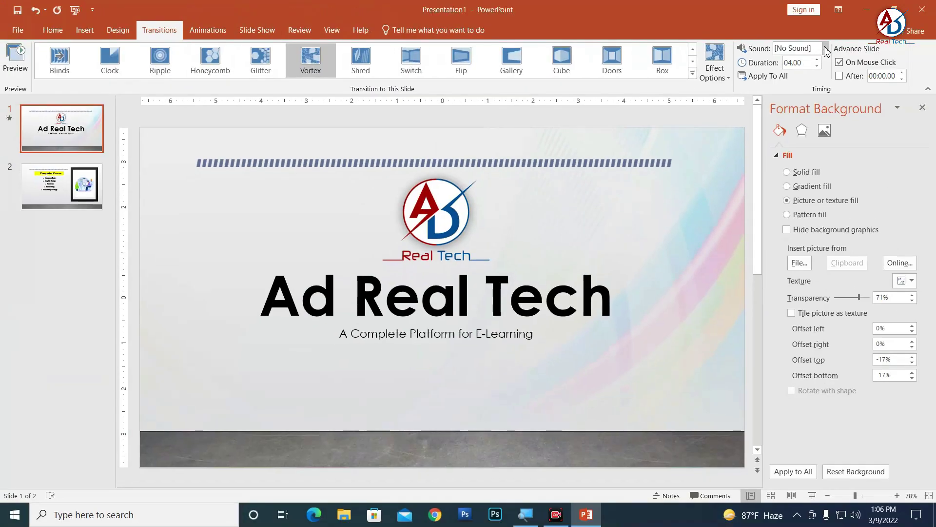
- Preview the Vortex transition with the Bomb sound, then with the Camera sound
{"action": "left_click", "coordinate": [826, 49]}
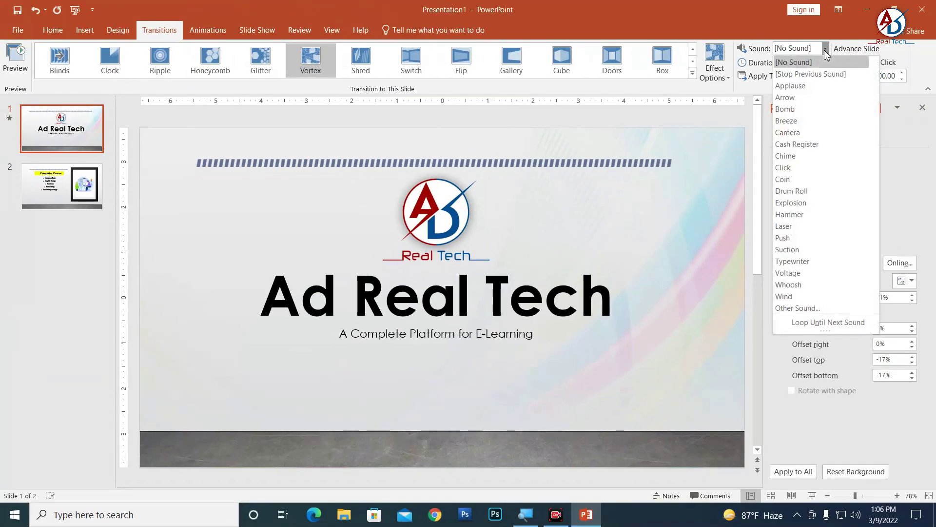
{"action": "left_click", "coordinate": [815, 107]}
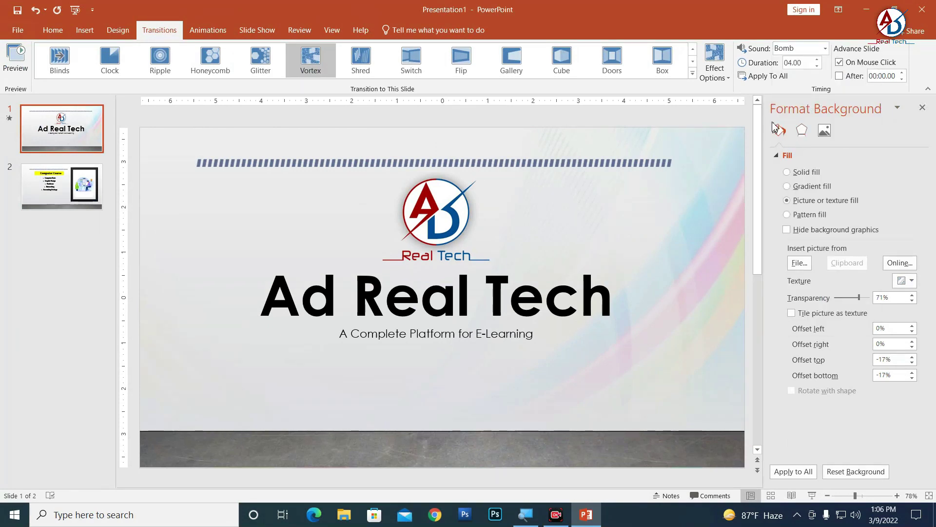
{"action": "left_click", "coordinate": [15, 56]}
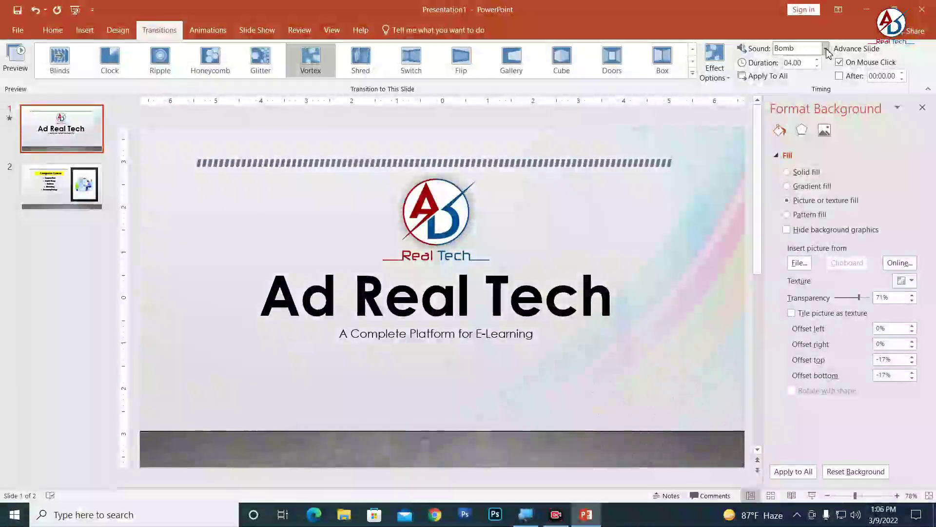
{"action": "left_click", "coordinate": [824, 49]}
{"action": "left_click", "coordinate": [796, 132]}
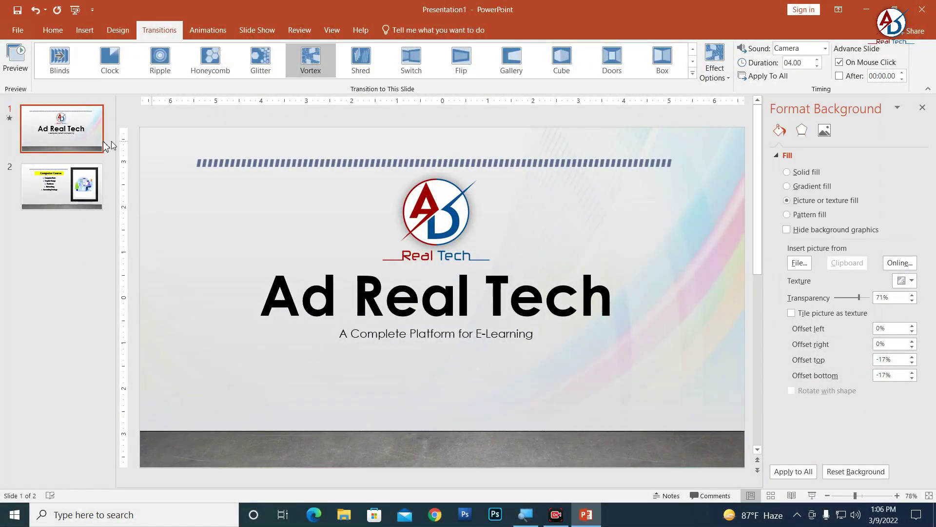
{"action": "left_click", "coordinate": [19, 63]}
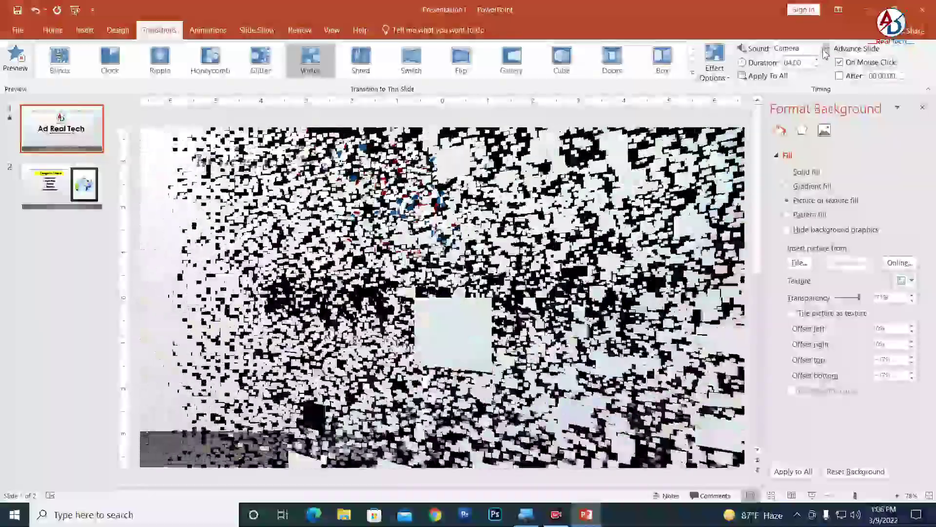
- Preview the Drum Roll sound, then set the transition sound to No Sound
{"action": "left_click", "coordinate": [825, 48]}
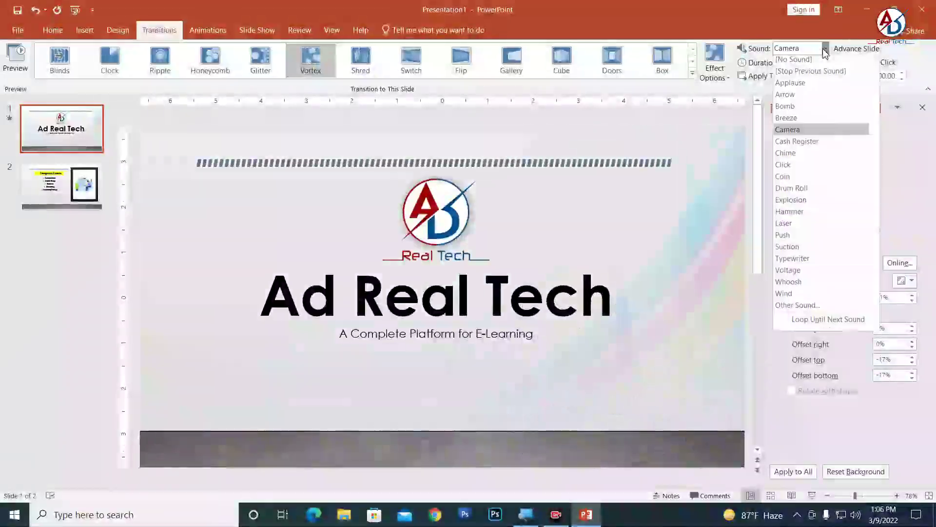
{"action": "left_click", "coordinate": [792, 191]}
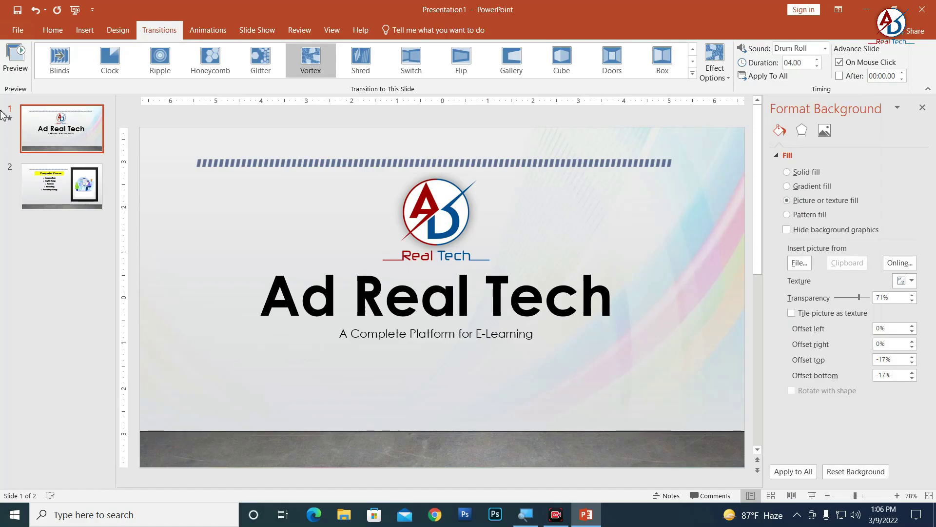
{"action": "left_click", "coordinate": [18, 68]}
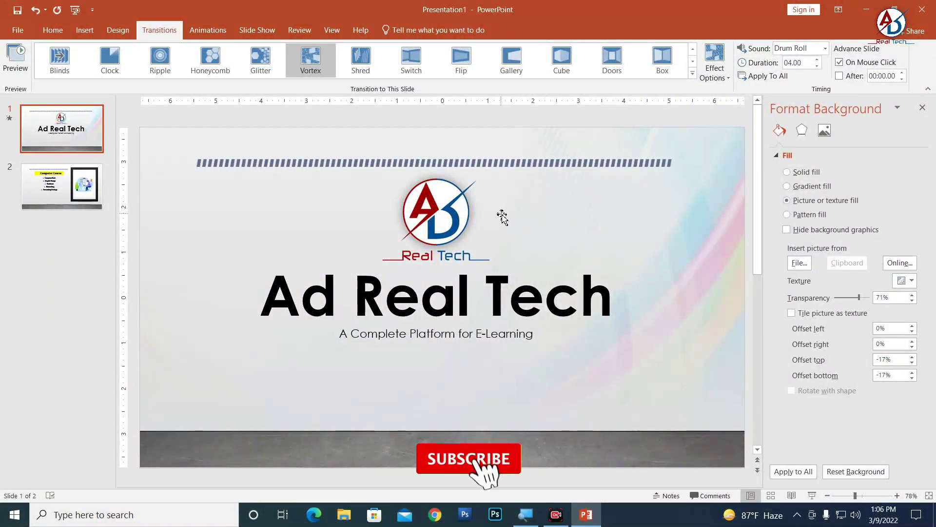
{"action": "left_click", "coordinate": [799, 48]}
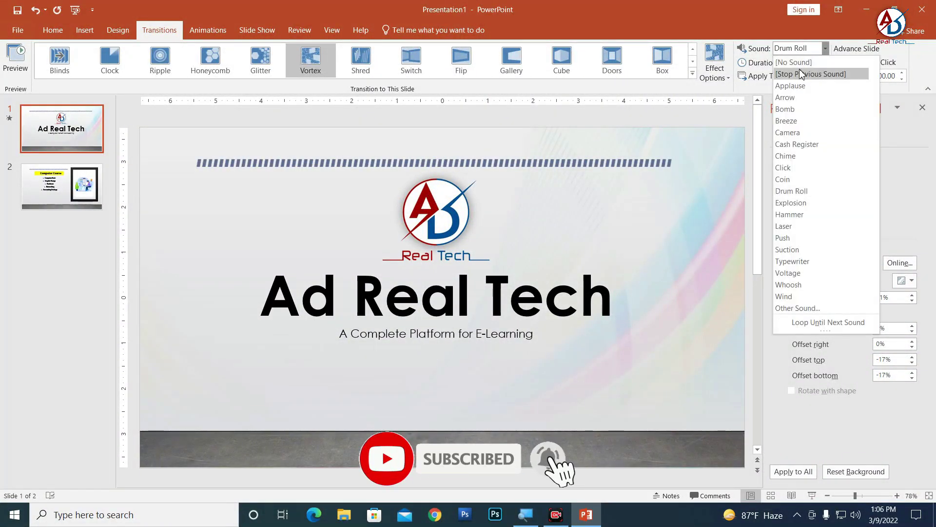
{"action": "left_click", "coordinate": [796, 62]}
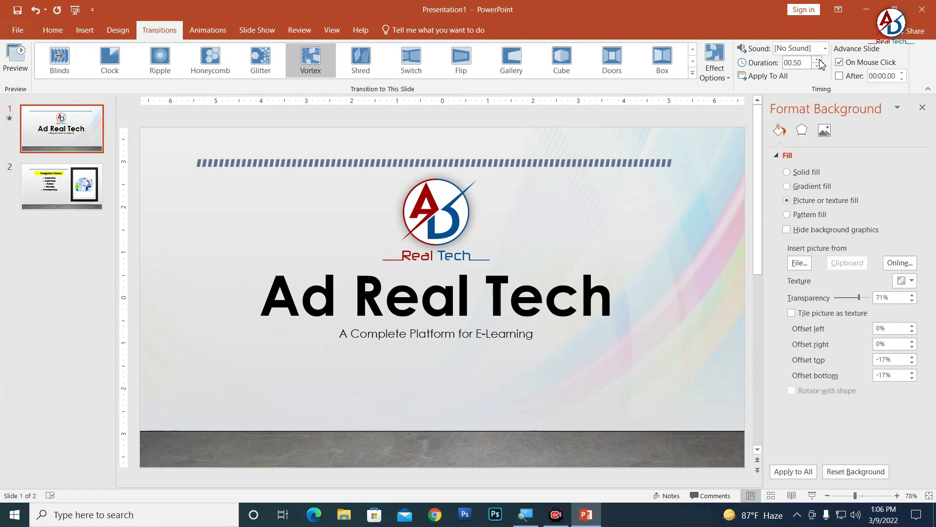
{"action": "left_click", "coordinate": [818, 66]}
{"action": "left_click", "coordinate": [813, 497]}
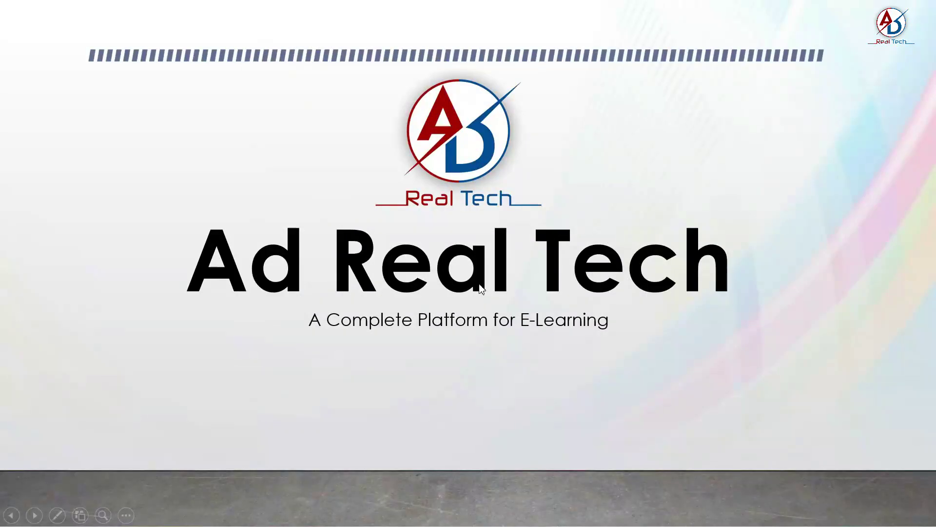
{"action": "left_click", "coordinate": [698, 346]}
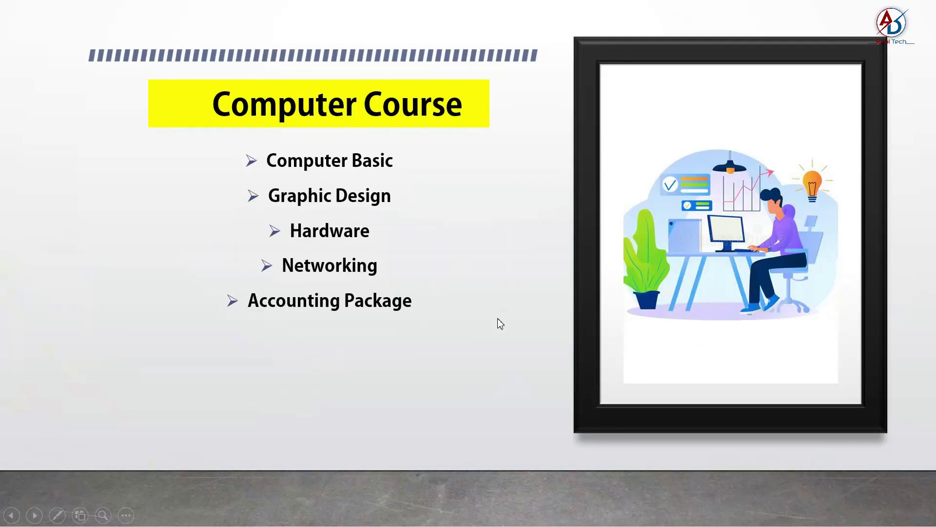
{"action": "left_click", "coordinate": [500, 323]}
{"action": "left_click", "coordinate": [500, 324]}
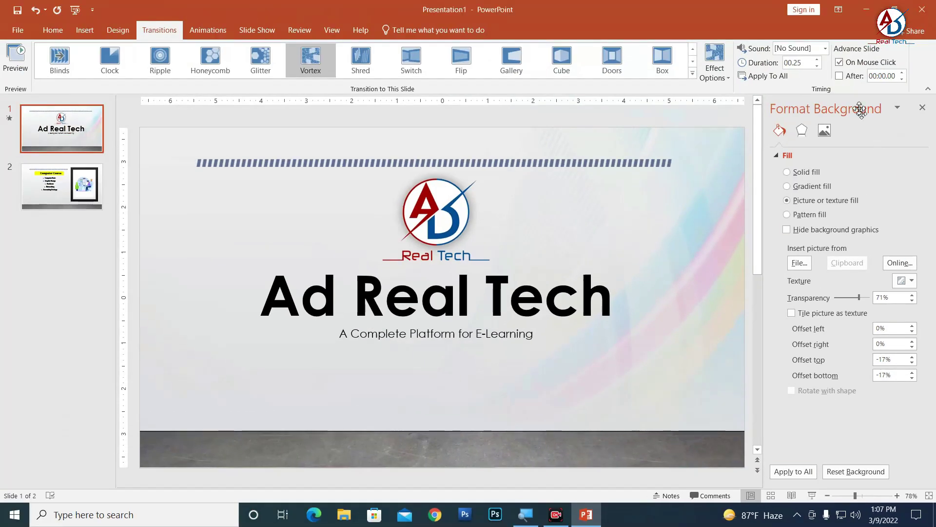
- Replace On Mouse Click with auto-advance After 00:03.00 and set the duration to 03.00
{"action": "left_click", "coordinate": [844, 64]}
{"action": "left_click", "coordinate": [903, 73]}
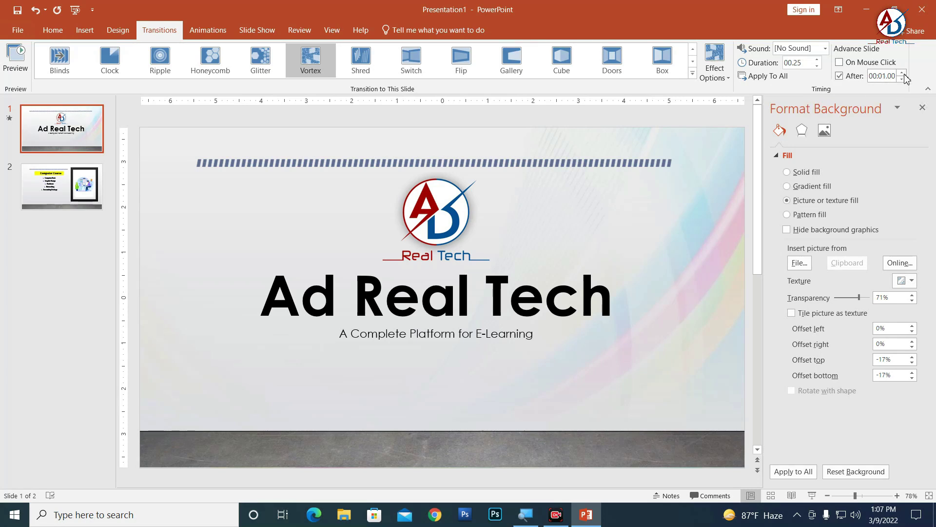
{"action": "left_click", "coordinate": [818, 59]}
{"action": "left_click", "coordinate": [818, 60]}
{"action": "left_click", "coordinate": [818, 60]}
- Run the slide show twice to test the automatic timing
{"action": "left_click", "coordinate": [811, 496]}
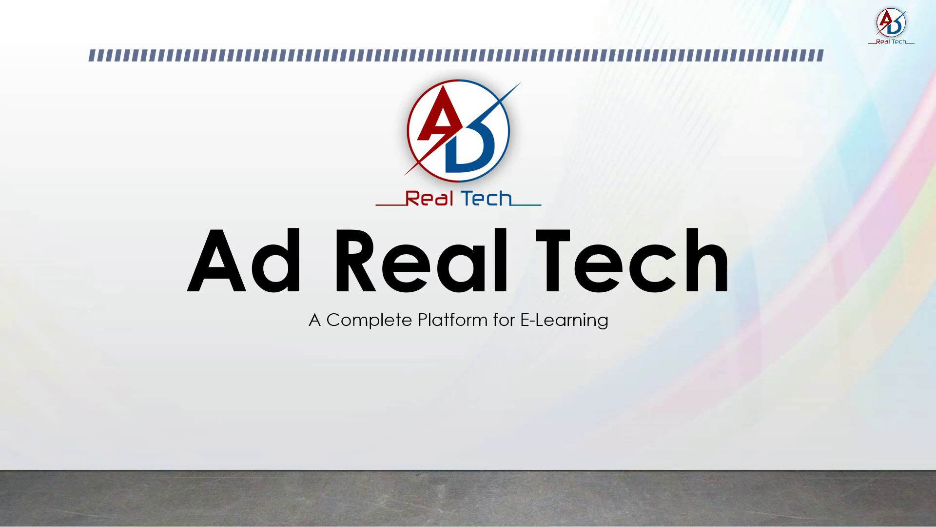
{"action": "left_click", "coordinate": [671, 337]}
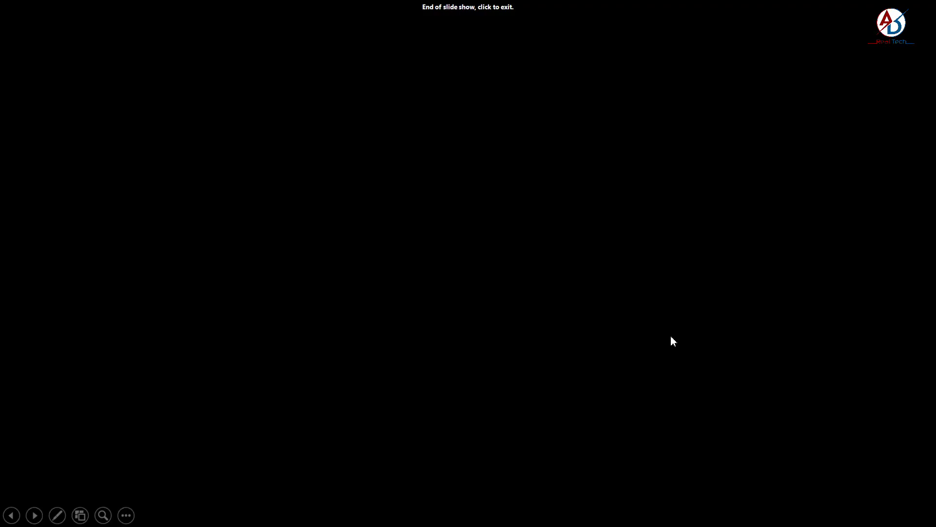
{"action": "left_click", "coordinate": [326, 336]}
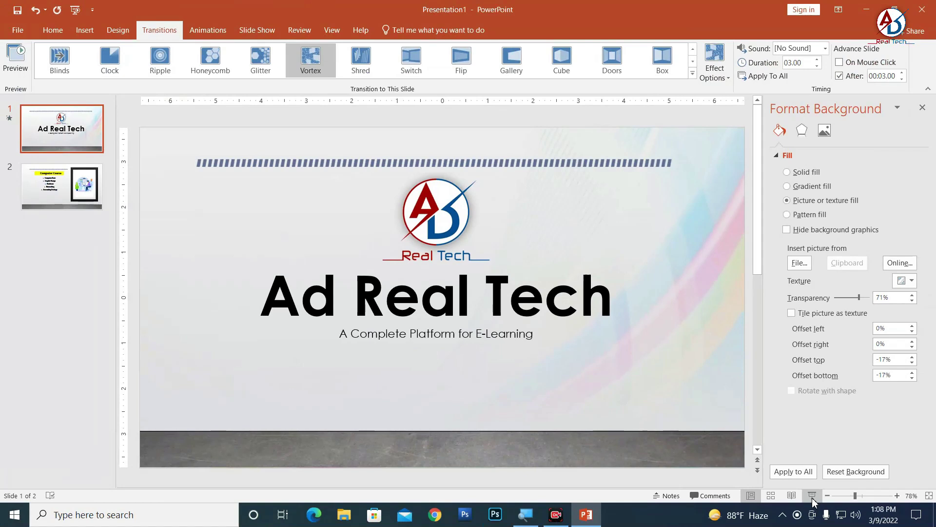
{"action": "left_click", "coordinate": [812, 496]}
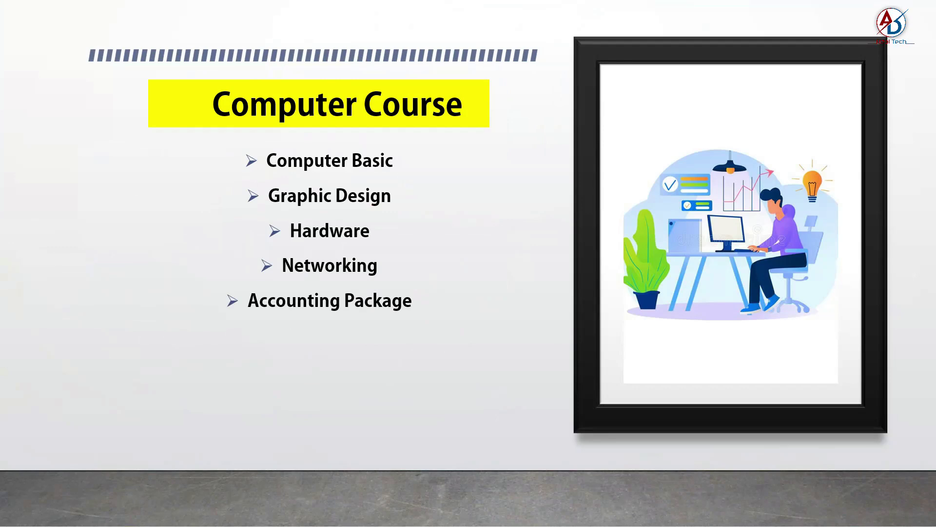
{"action": "key", "text": "Escape"}
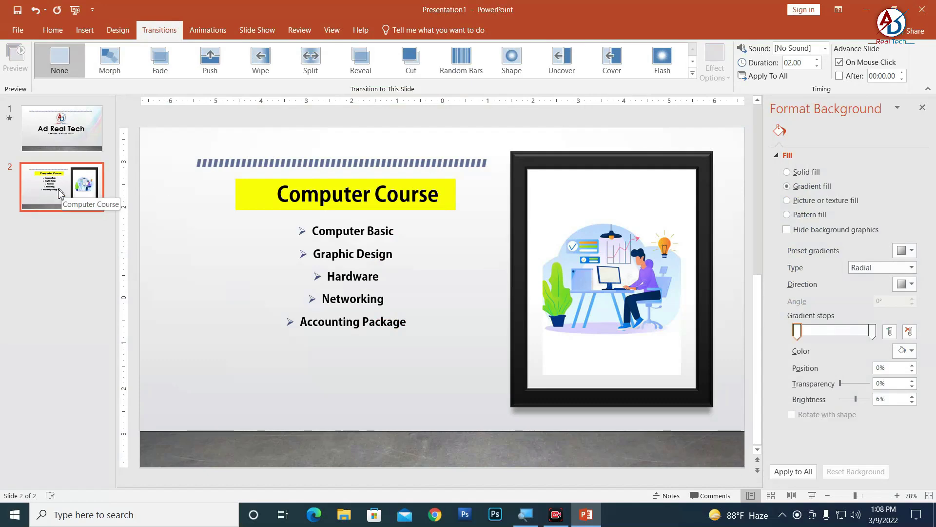
- Try Split on slide 2, then give it the Uncover transition
{"action": "left_click", "coordinate": [308, 68]}
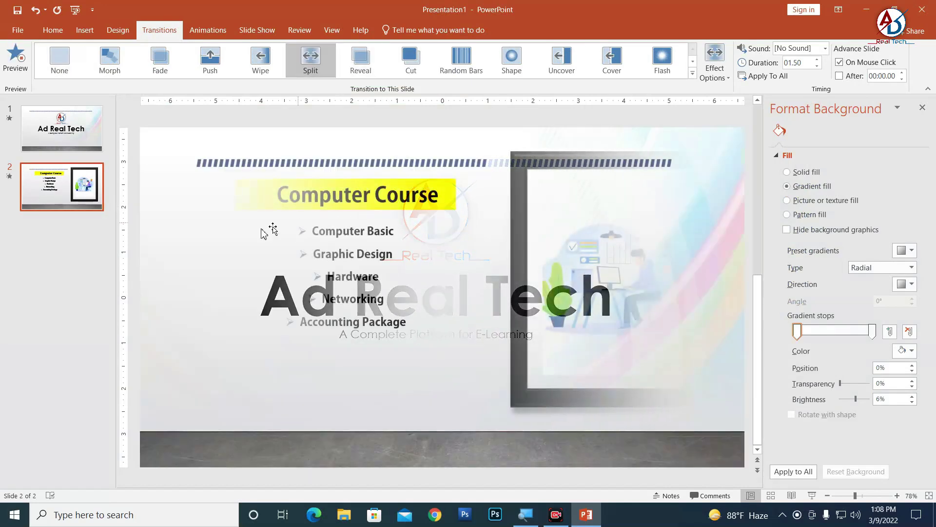
{"action": "left_click", "coordinate": [561, 73]}
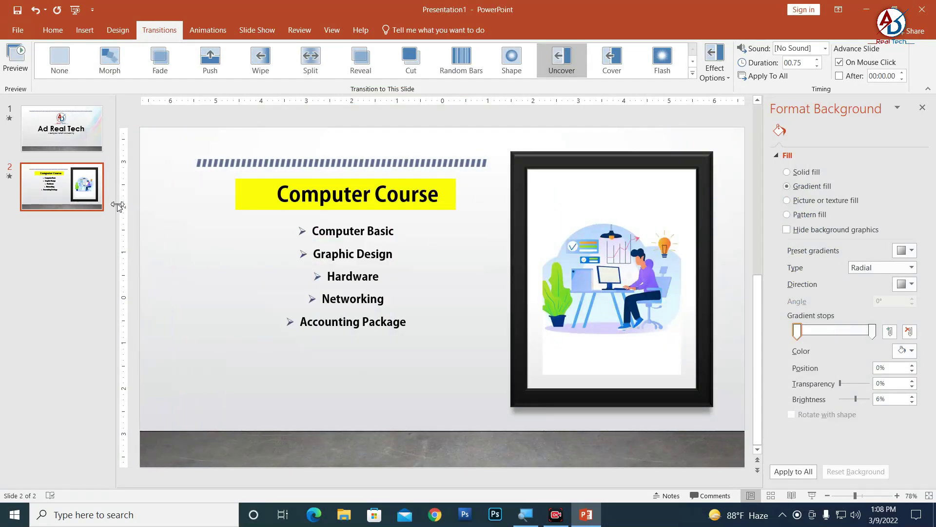
{"action": "left_click", "coordinate": [23, 139]}
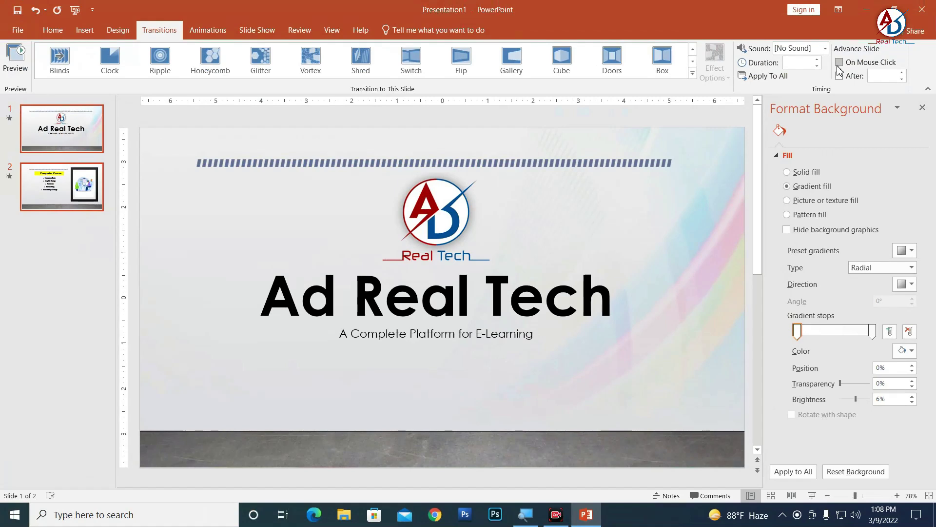
- Run the slide show, then rerun it from the title slide through to the Computer Course slide
{"action": "left_click", "coordinate": [812, 496]}
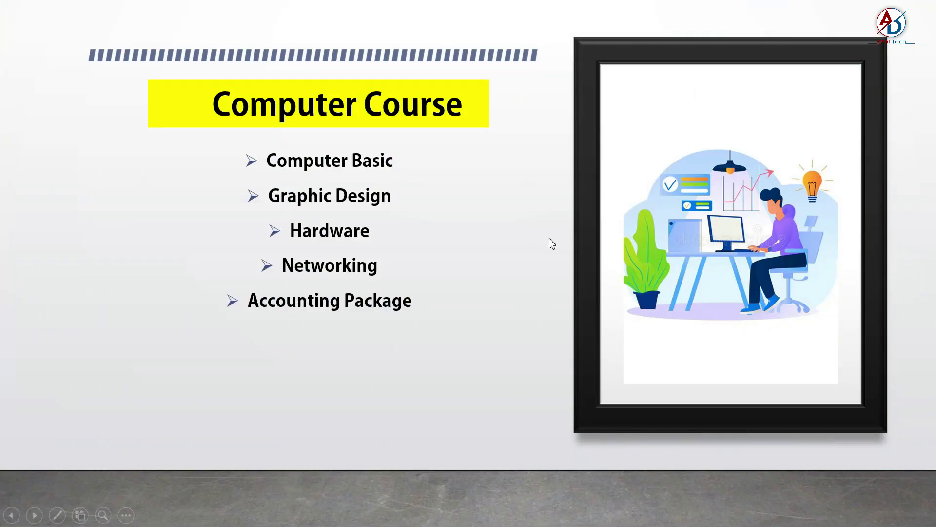
{"action": "key", "text": "Escape"}
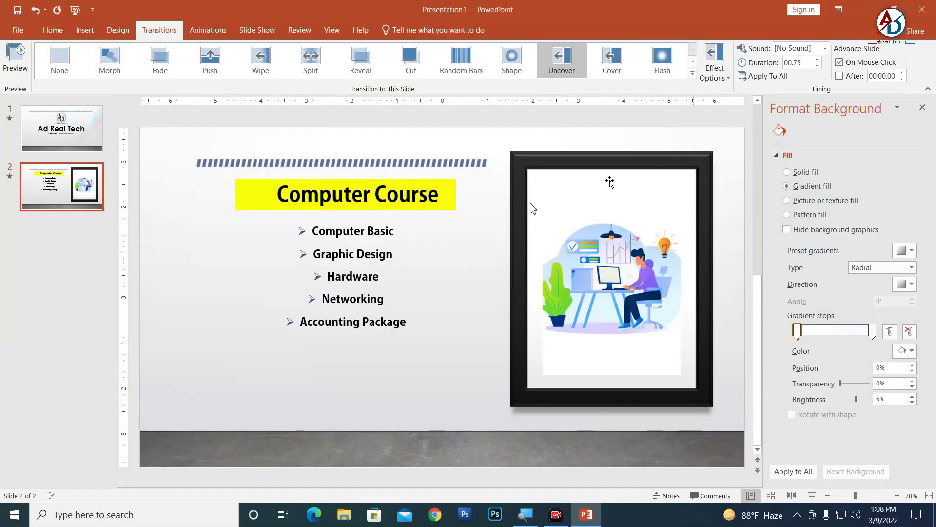
{"action": "left_click", "coordinate": [41, 142]}
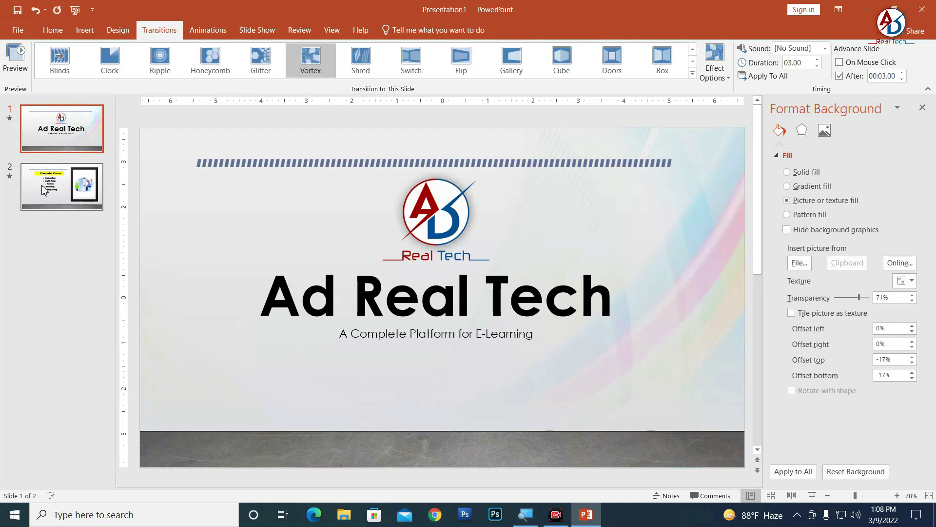
{"action": "left_click", "coordinate": [812, 495]}
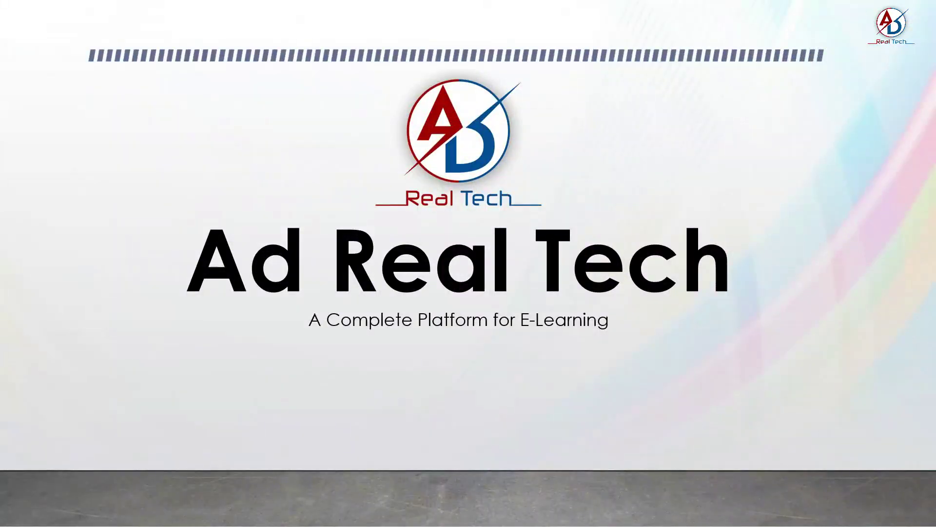
{"action": "key", "text": "Right"}
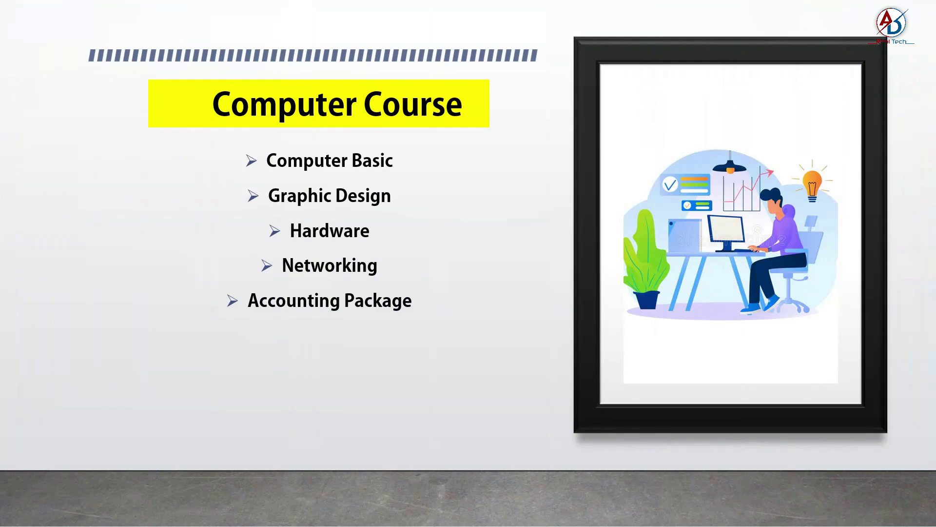
{"action": "key", "text": "Escape"}
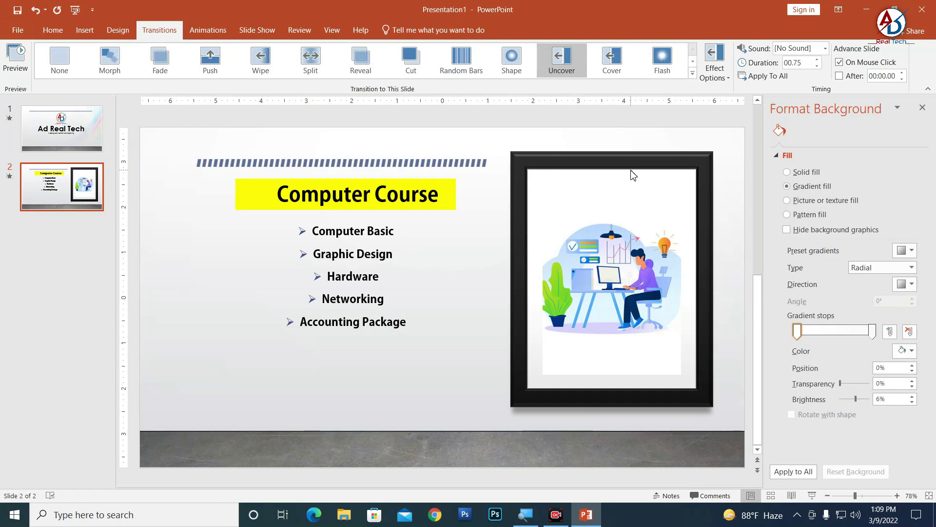
- Select the title slide and run a quick slide show from it
{"action": "left_click", "coordinate": [125, 35]}
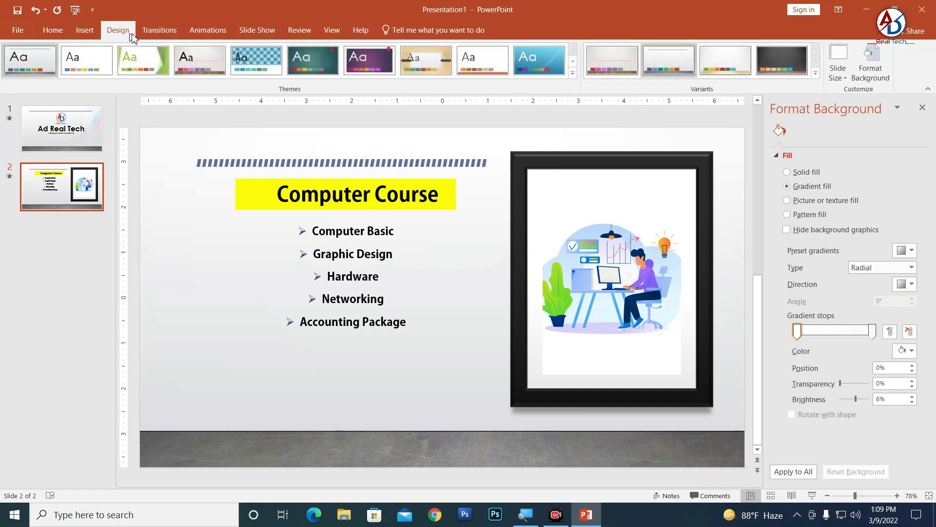
{"action": "left_click", "coordinate": [156, 35]}
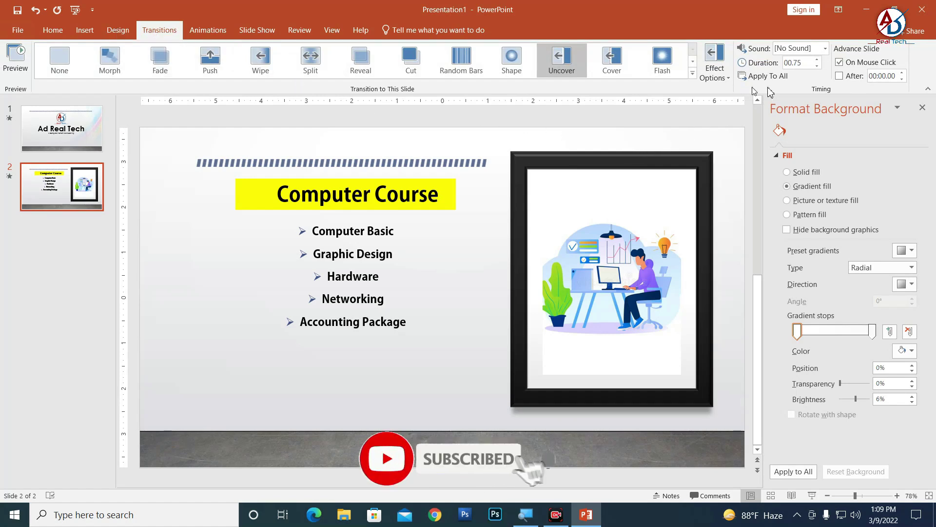
{"action": "left_click", "coordinate": [63, 143]}
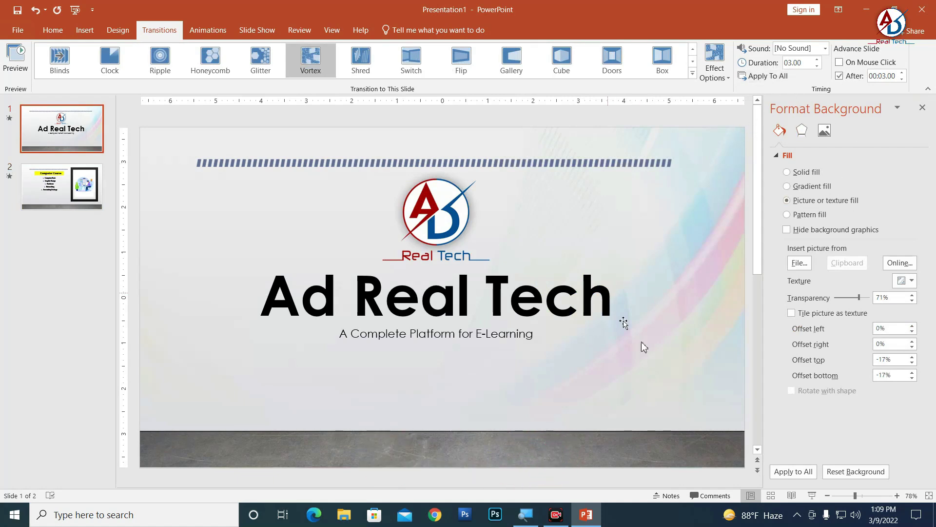
{"action": "left_click", "coordinate": [812, 496]}
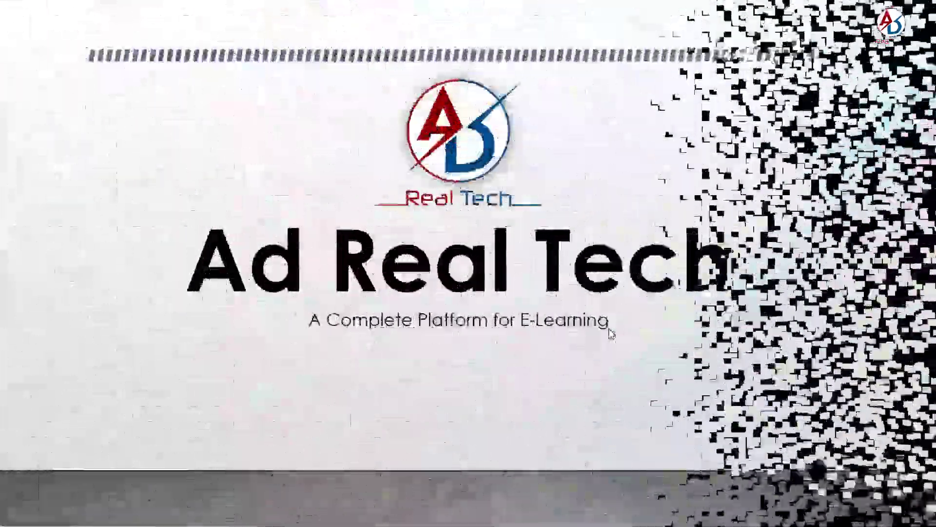
{"action": "key", "text": "Escape"}
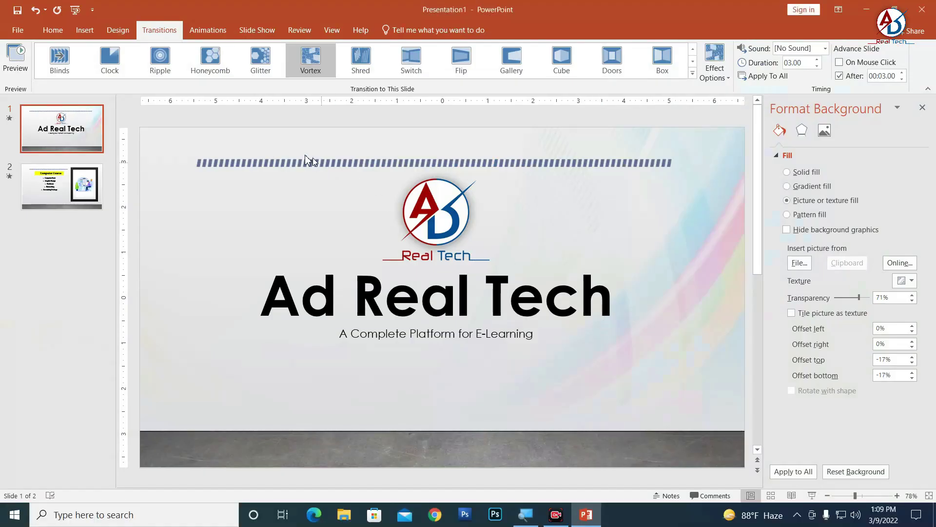
- Look through the Animations, Transitions and Design tabs, ending on Animations
{"action": "left_click", "coordinate": [208, 32]}
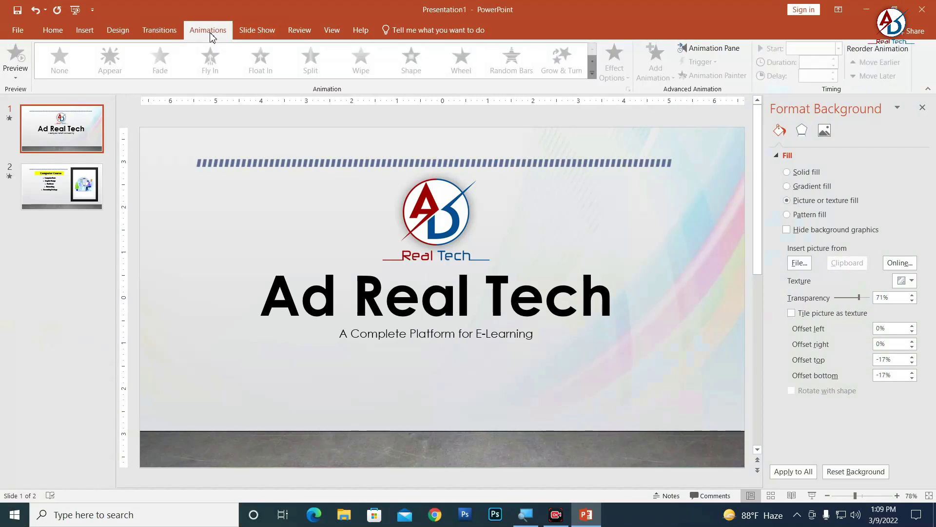
{"action": "left_click", "coordinate": [158, 31]}
{"action": "left_click", "coordinate": [108, 33]}
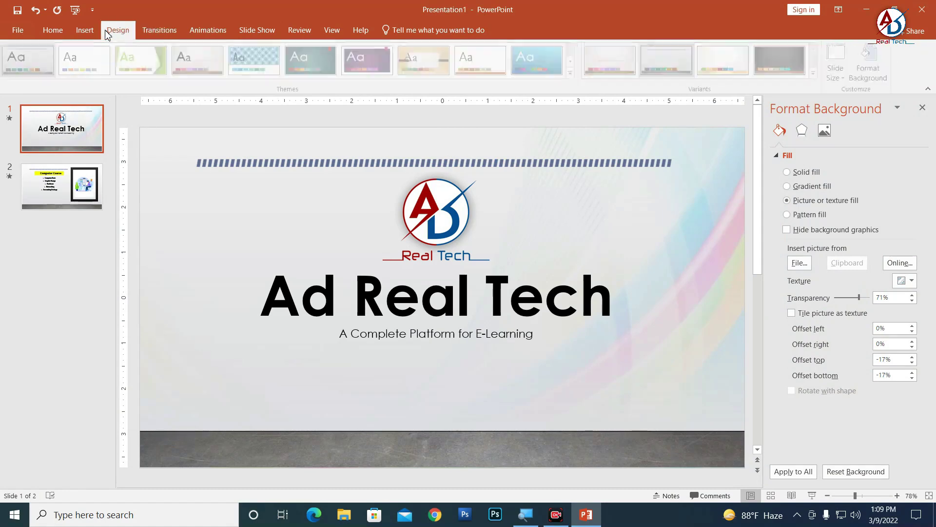
{"action": "left_click", "coordinate": [155, 31]}
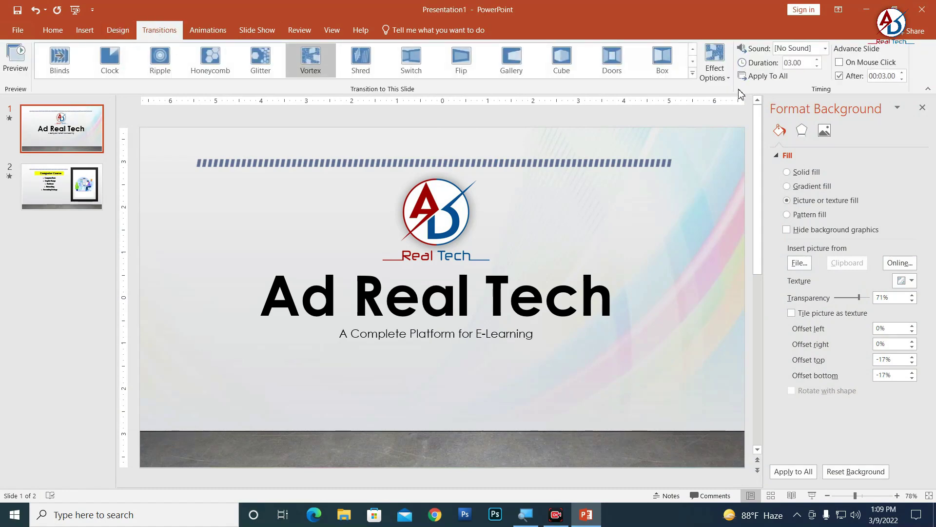
{"action": "left_click", "coordinate": [209, 29]}
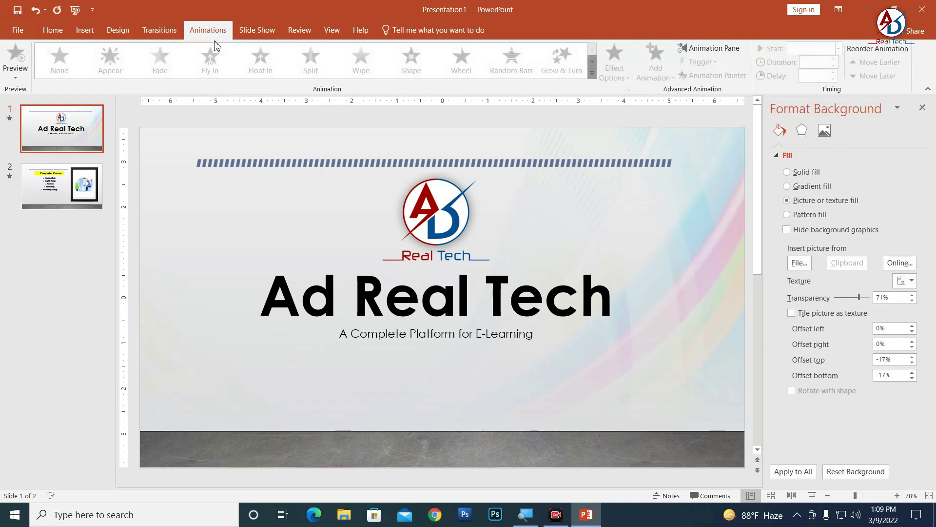